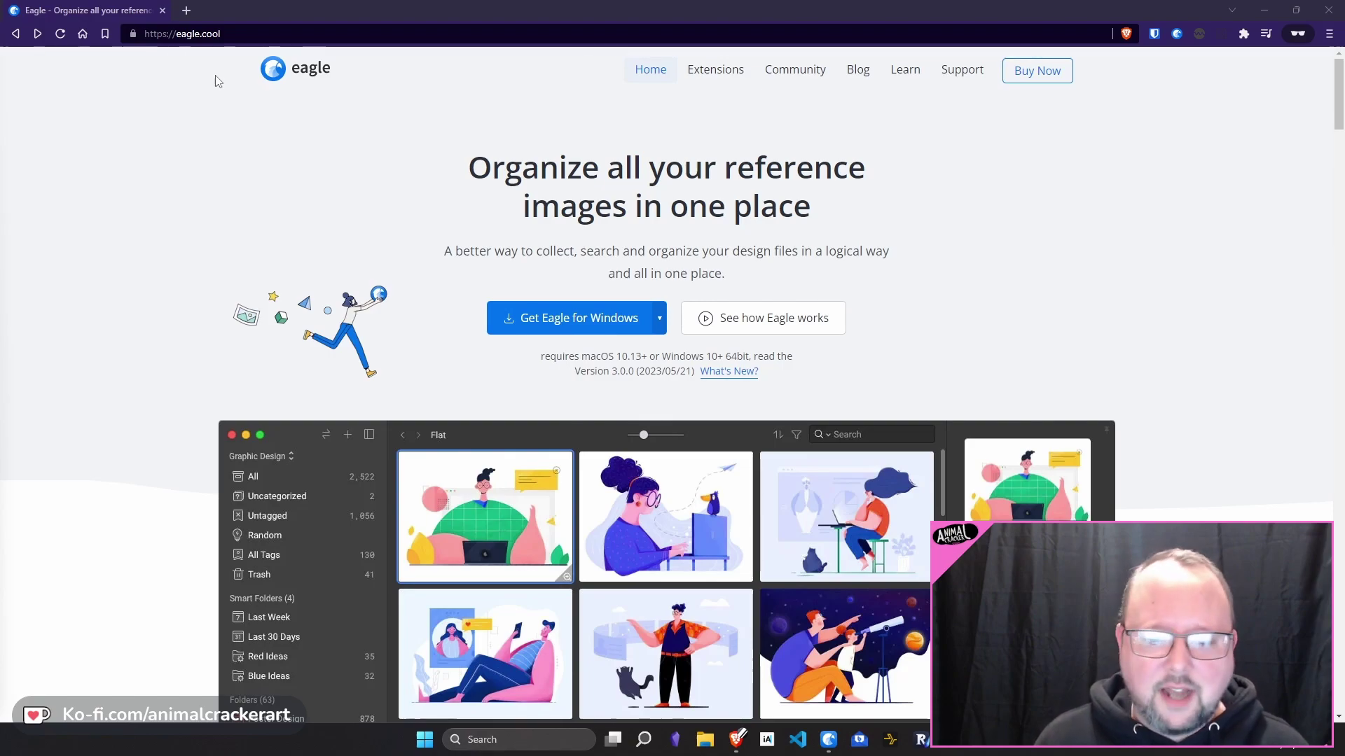
Step: Scroll the eagle.cool home page past Why Eagle and Better design research to Find inspiration
{"action": "scroll", "coordinate": [175, 174], "scroll_direction": "down", "scroll_amount": 5}
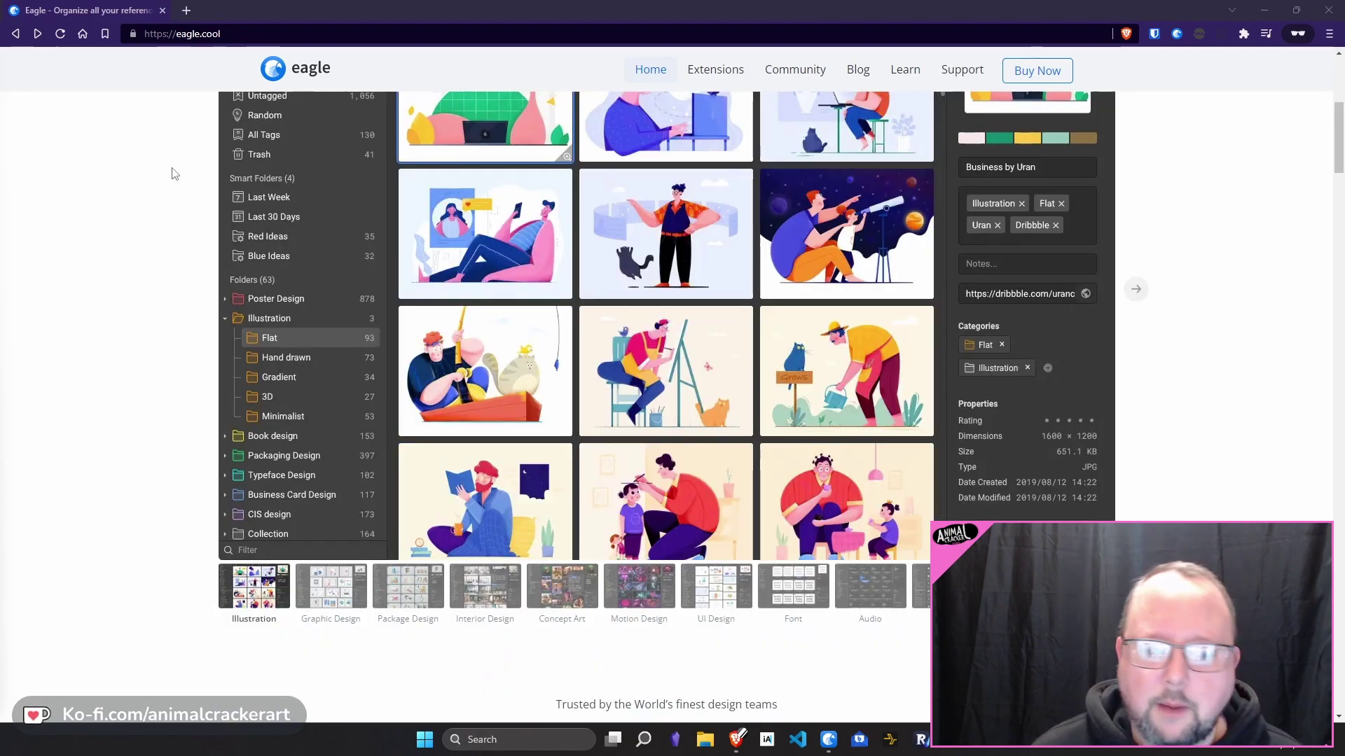
{"action": "scroll", "coordinate": [175, 174], "scroll_direction": "down", "scroll_amount": 4}
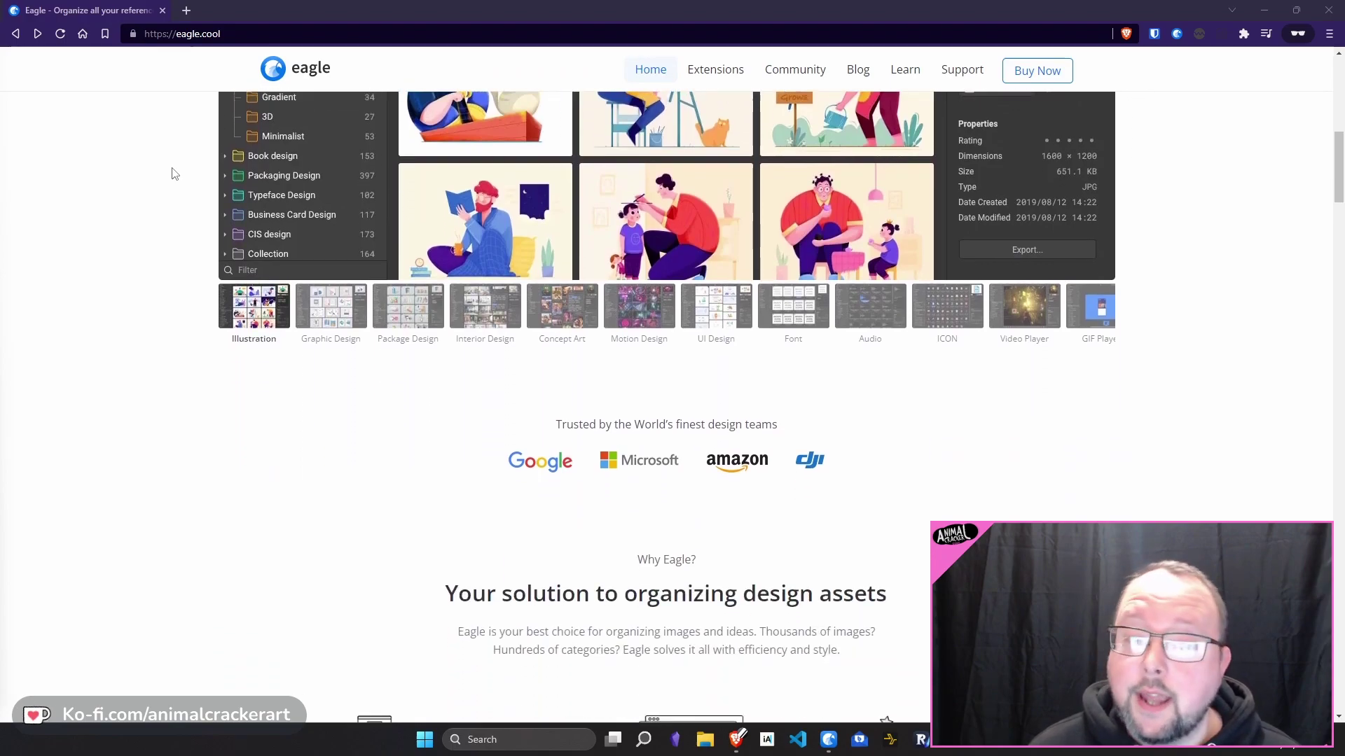
{"action": "scroll", "coordinate": [174, 174], "scroll_direction": "down", "scroll_amount": 5}
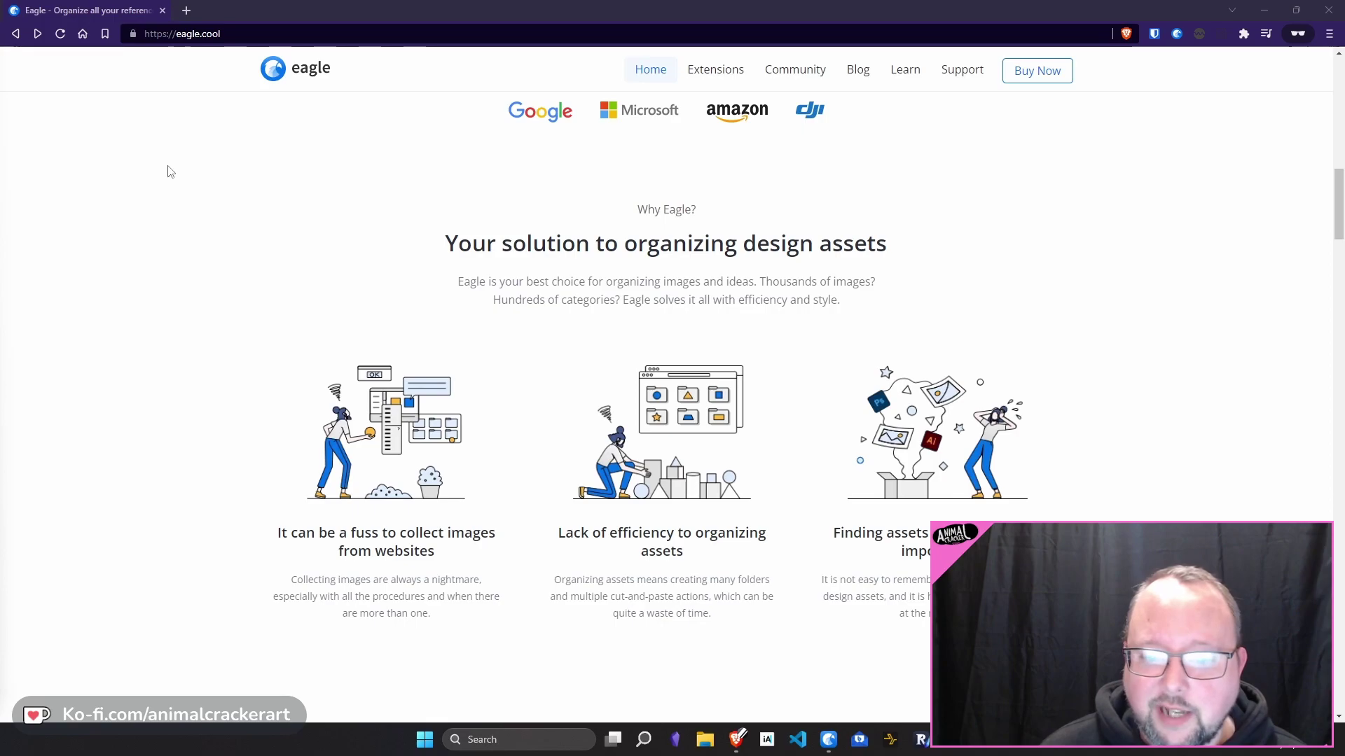
{"action": "scroll", "coordinate": [170, 171], "scroll_direction": "down", "scroll_amount": 4}
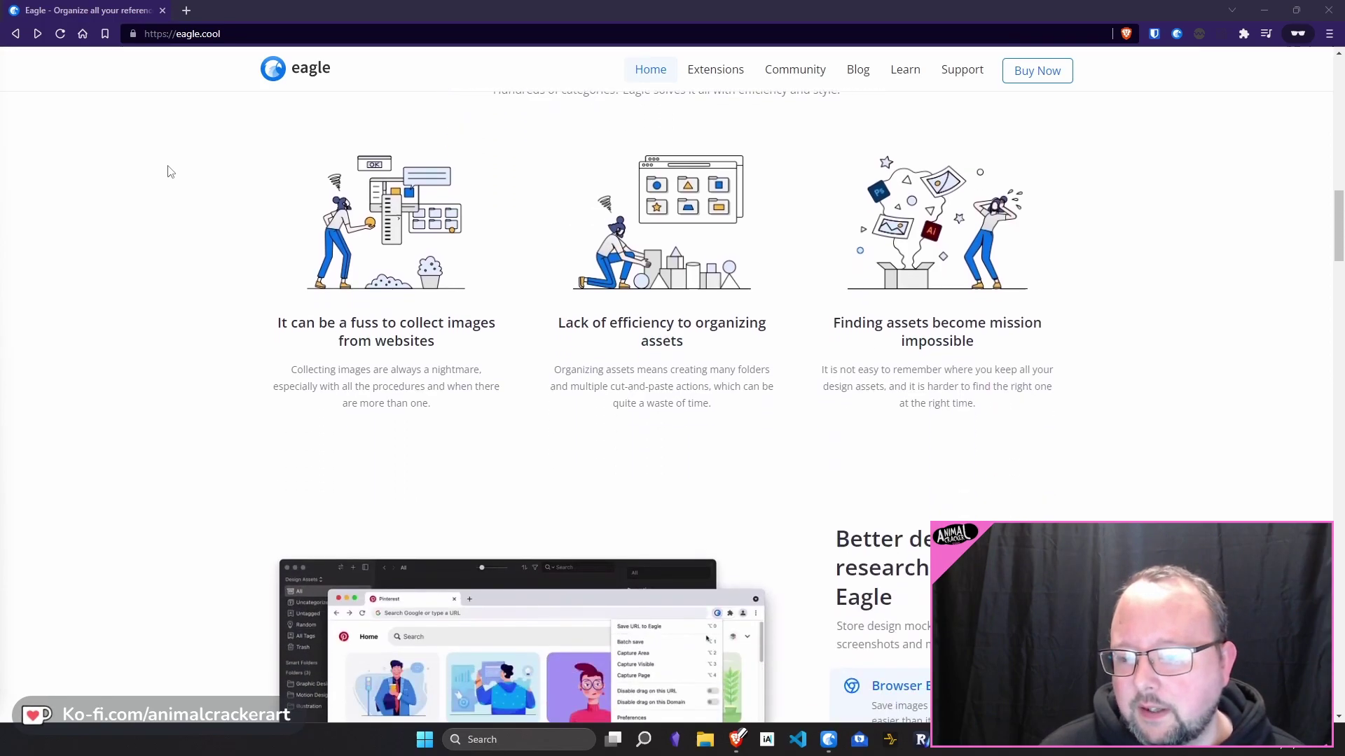
{"action": "scroll", "coordinate": [170, 172], "scroll_direction": "down", "scroll_amount": 2}
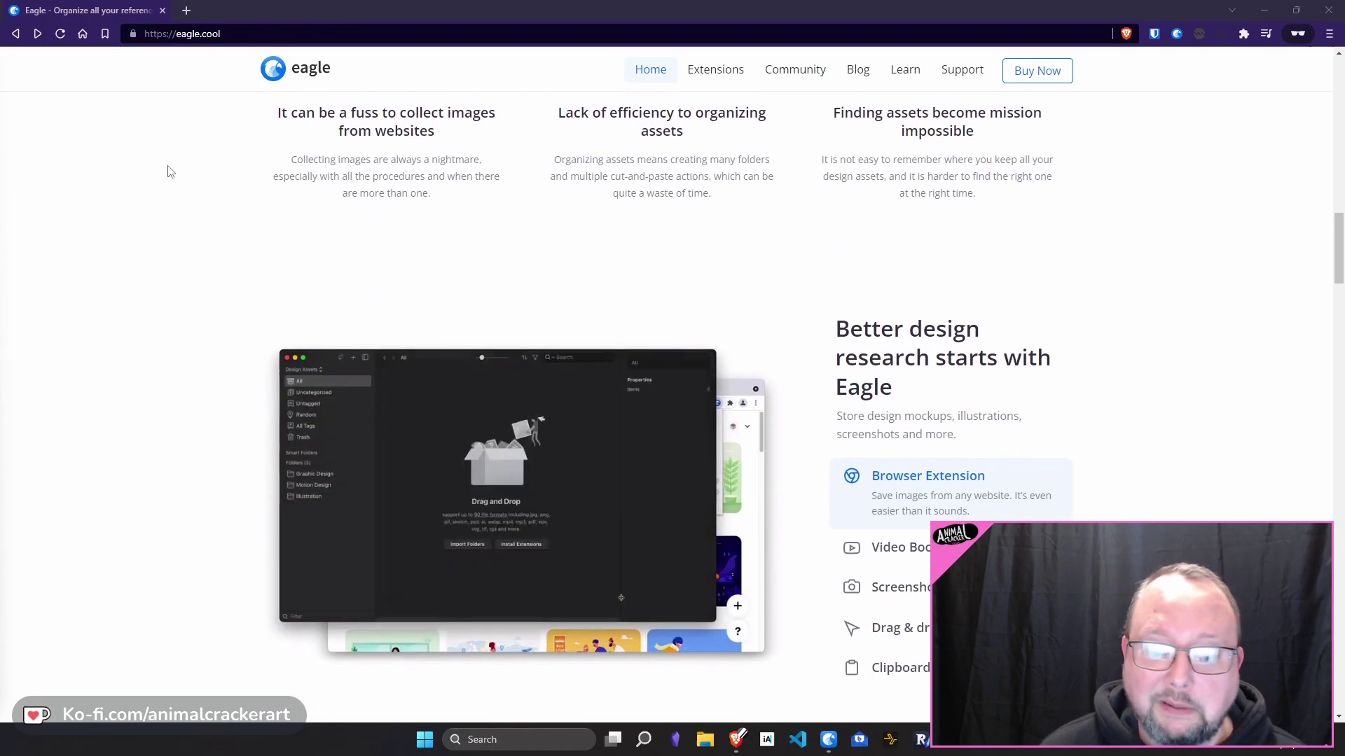
{"action": "scroll", "coordinate": [170, 171], "scroll_direction": "down", "scroll_amount": 3}
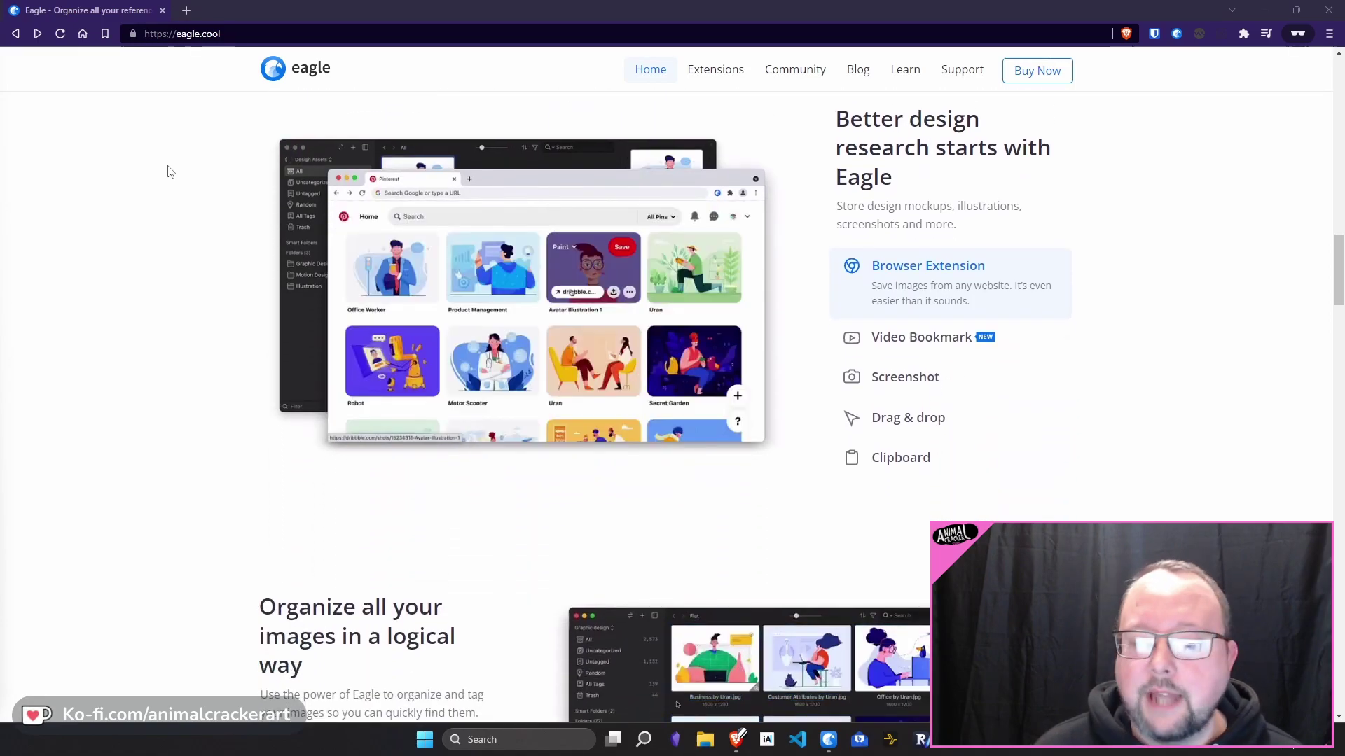
{"action": "scroll", "coordinate": [171, 172], "scroll_direction": "down", "scroll_amount": 7}
{"action": "scroll", "coordinate": [170, 172], "scroll_direction": "down", "scroll_amount": 6}
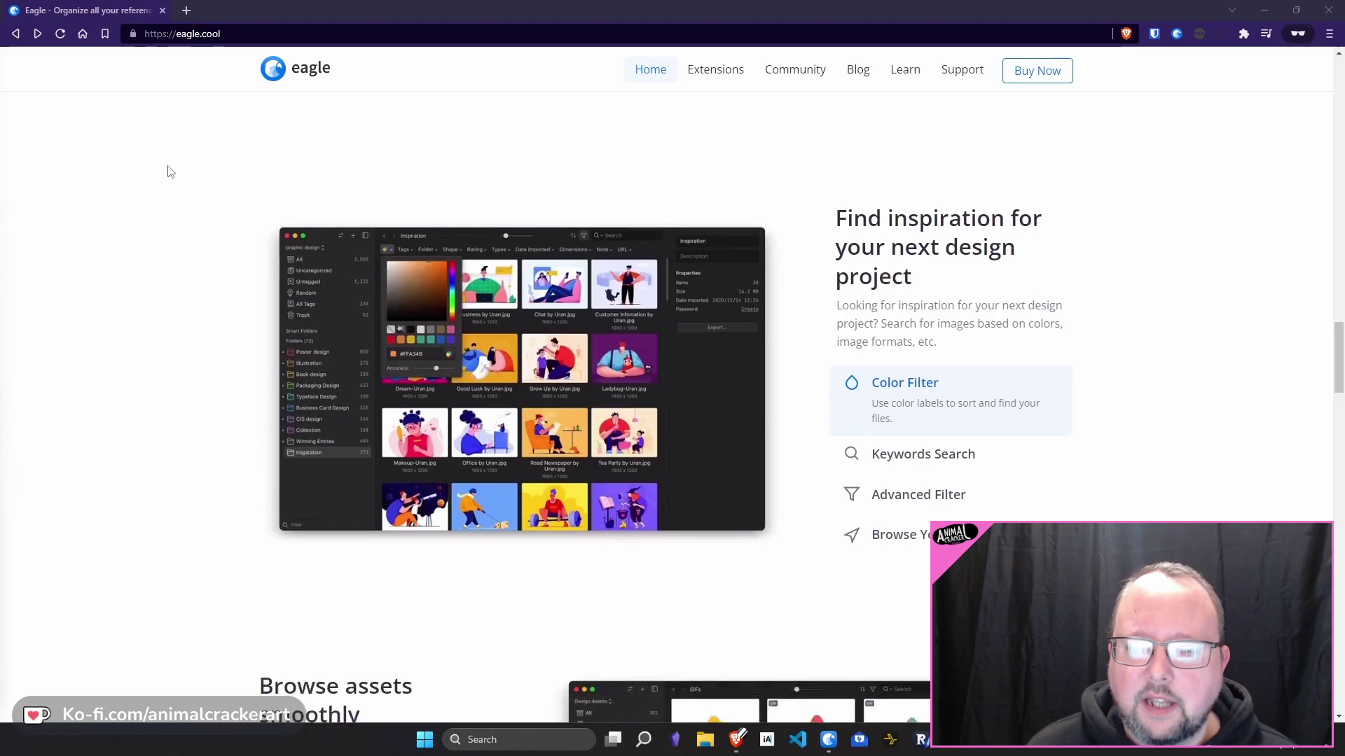
Step: Check the $29.95 licence price and Windows/Mac support on the store page, then return home
{"action": "left_click", "coordinate": [1035, 67]}
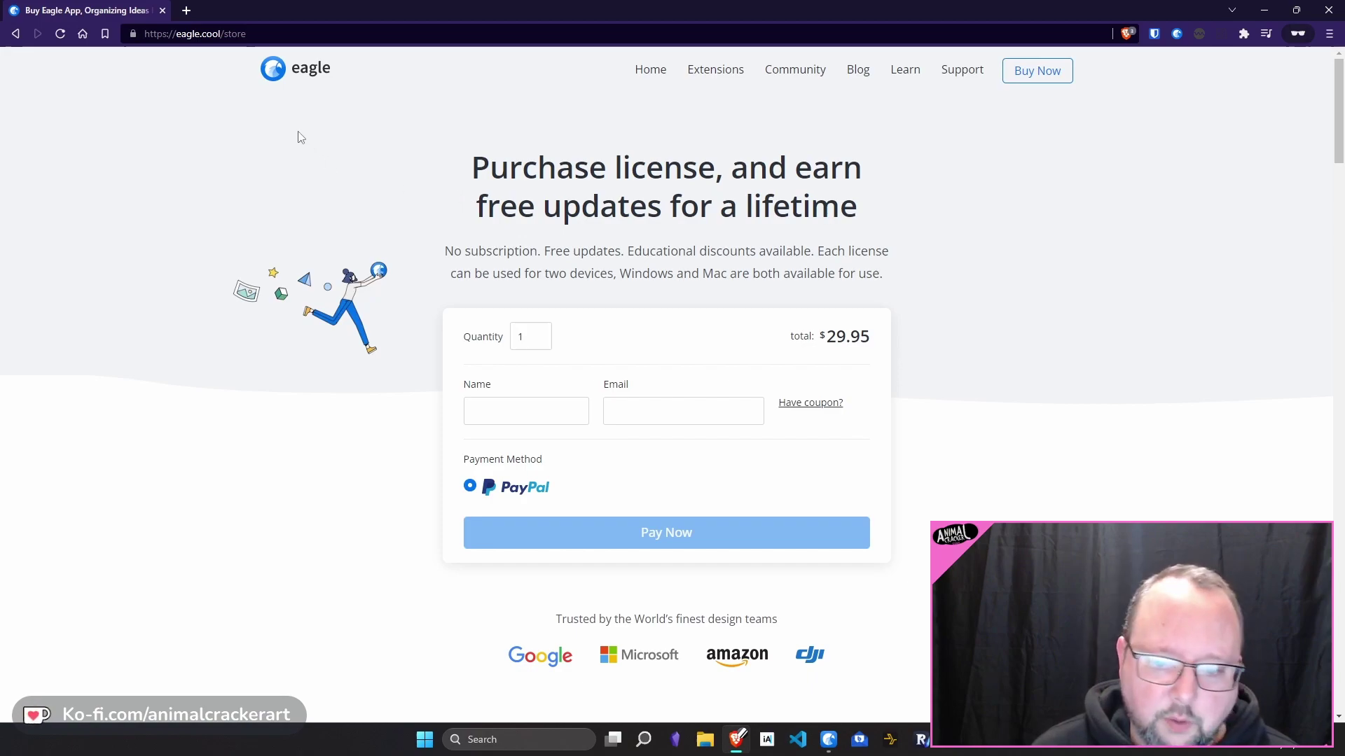
{"action": "left_click_drag", "start_coordinate": [901, 279], "coordinate": [603, 273]}
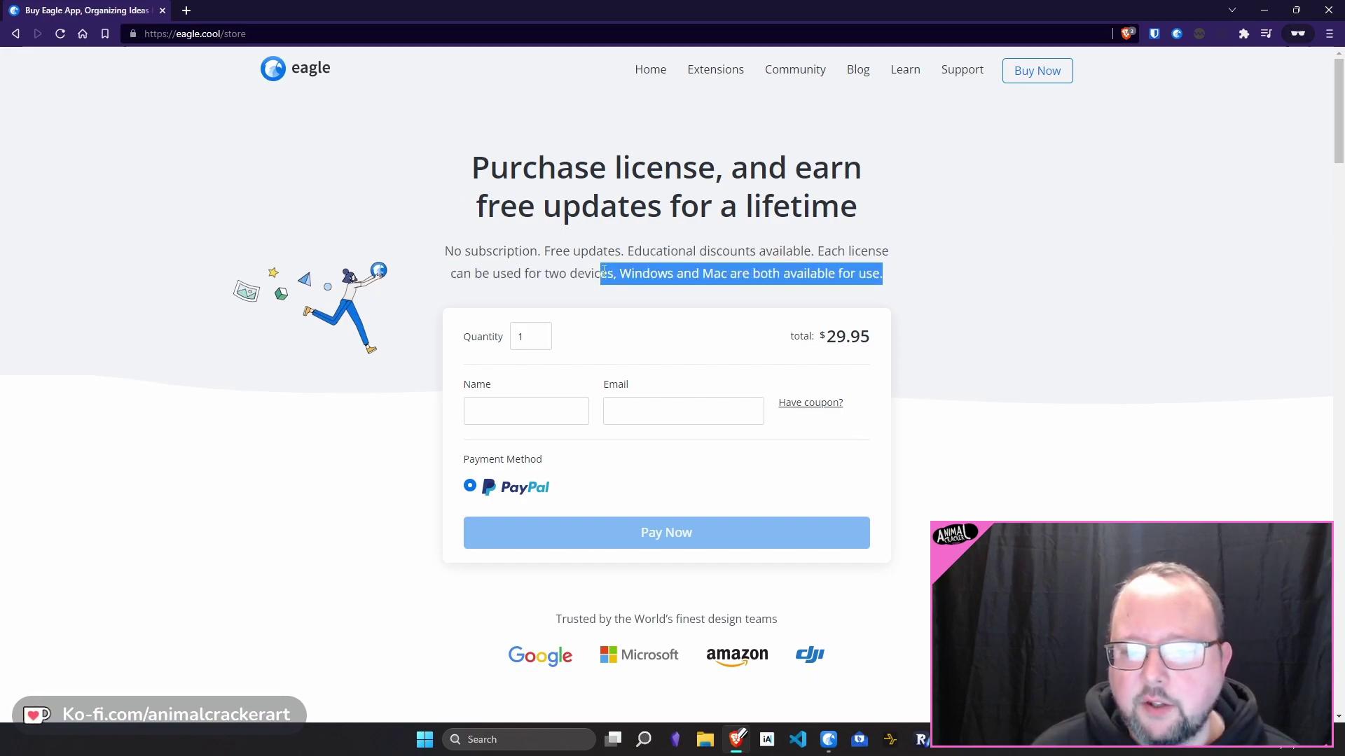
{"action": "left_click", "coordinate": [517, 266]}
{"action": "left_click", "coordinate": [15, 34]}
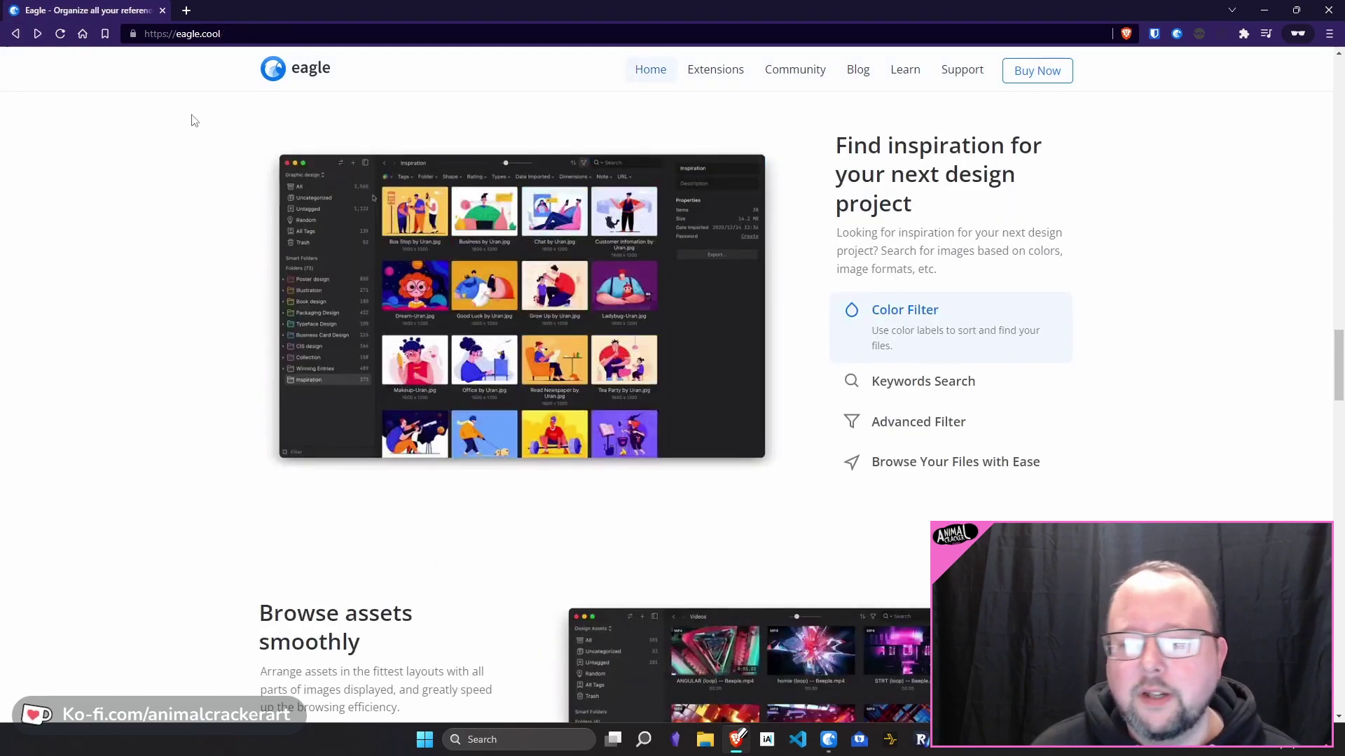
Step: Scroll down to the features grid listing Tag Management, Smart Folder and Font Management
{"action": "scroll", "coordinate": [189, 180], "scroll_direction": "down", "scroll_amount": 4}
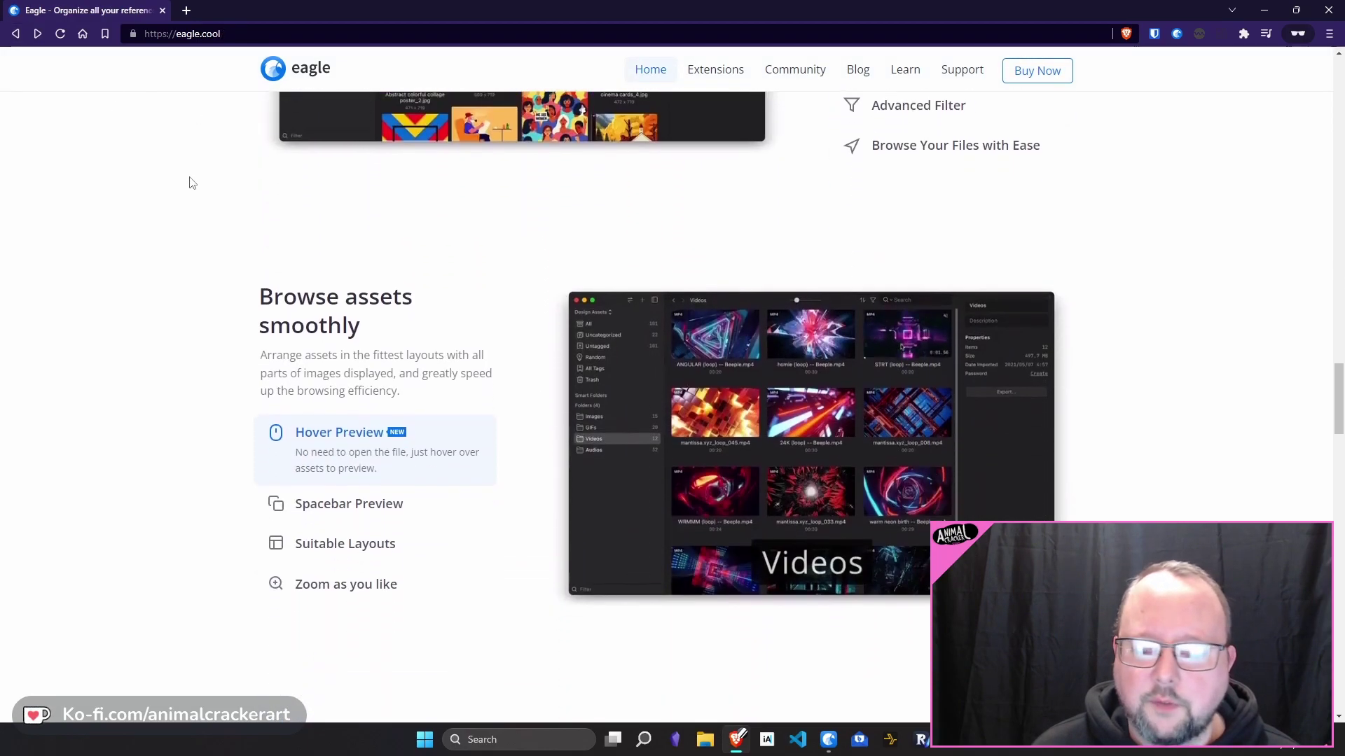
{"action": "scroll", "coordinate": [188, 181], "scroll_direction": "down", "scroll_amount": 2}
{"action": "scroll", "coordinate": [188, 180], "scroll_direction": "down", "scroll_amount": 1}
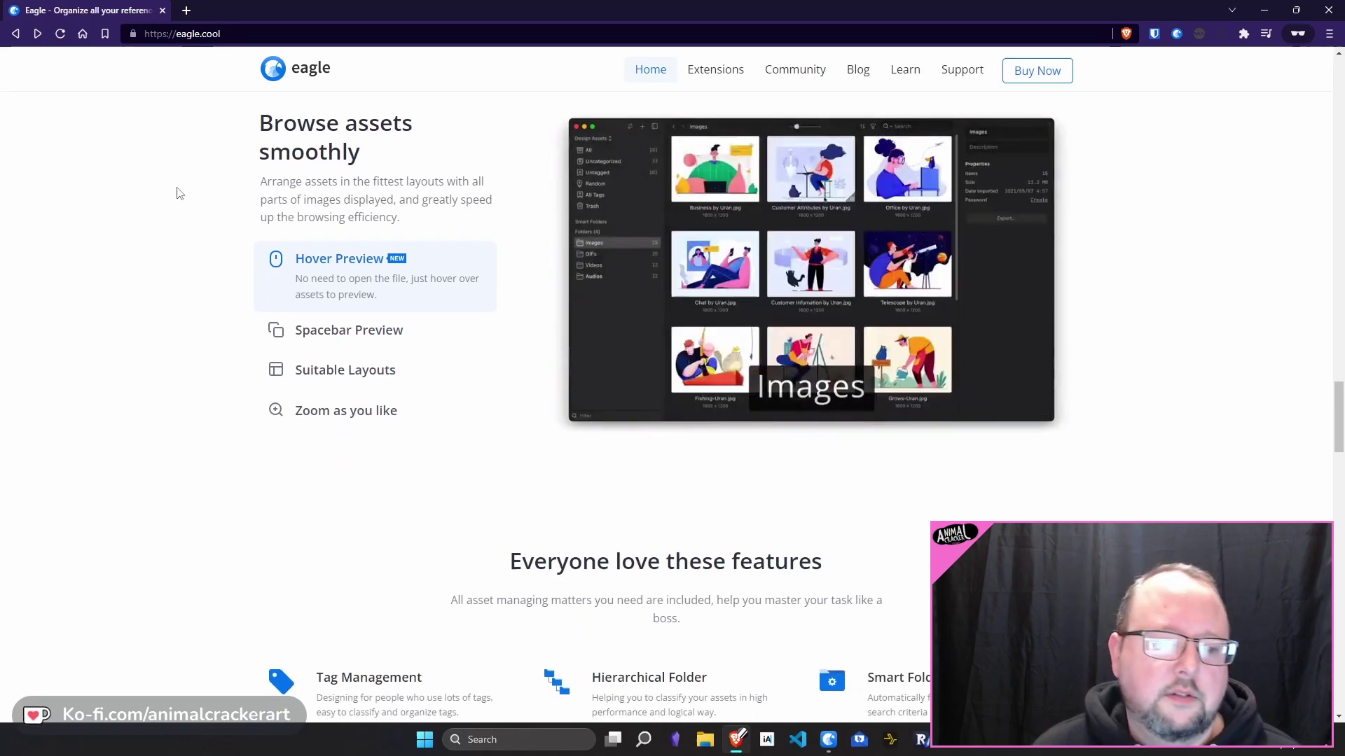
{"action": "scroll", "coordinate": [177, 191], "scroll_direction": "down", "scroll_amount": 3}
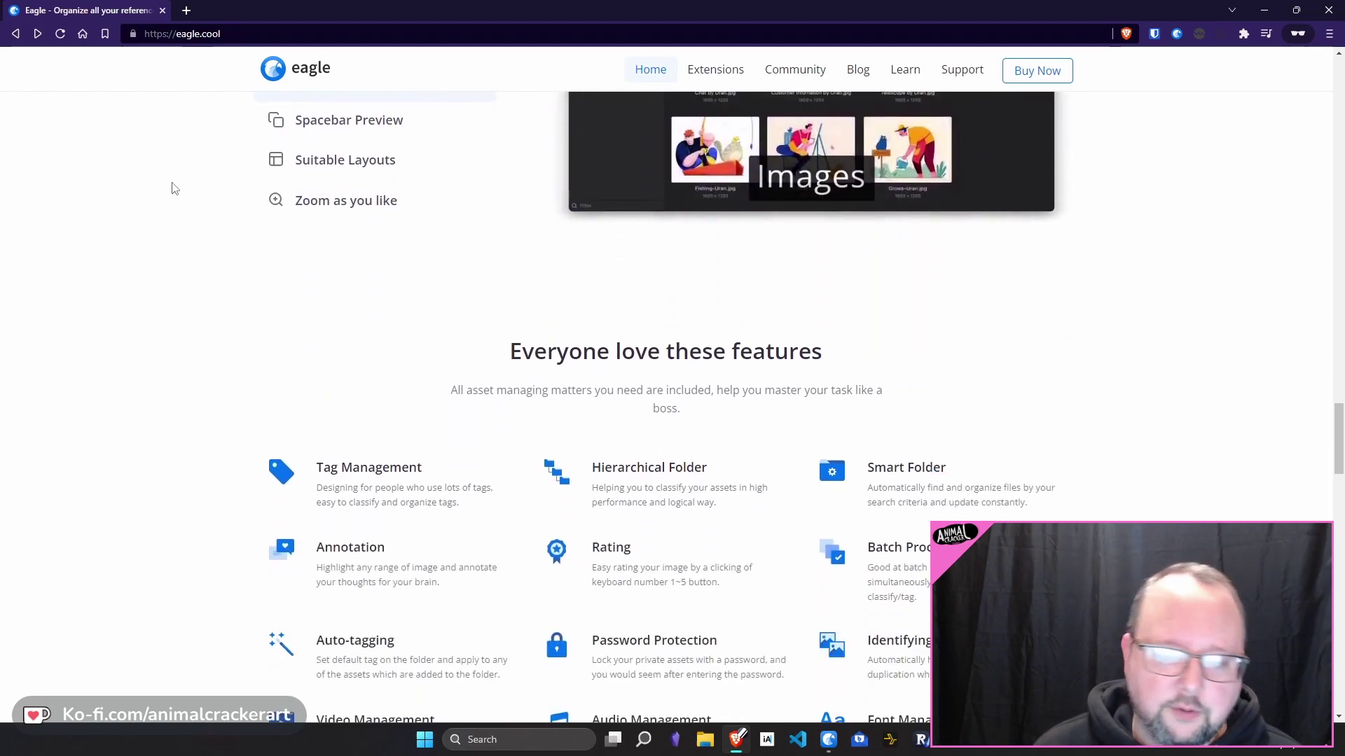
{"action": "scroll", "coordinate": [176, 189], "scroll_direction": "down", "scroll_amount": 1}
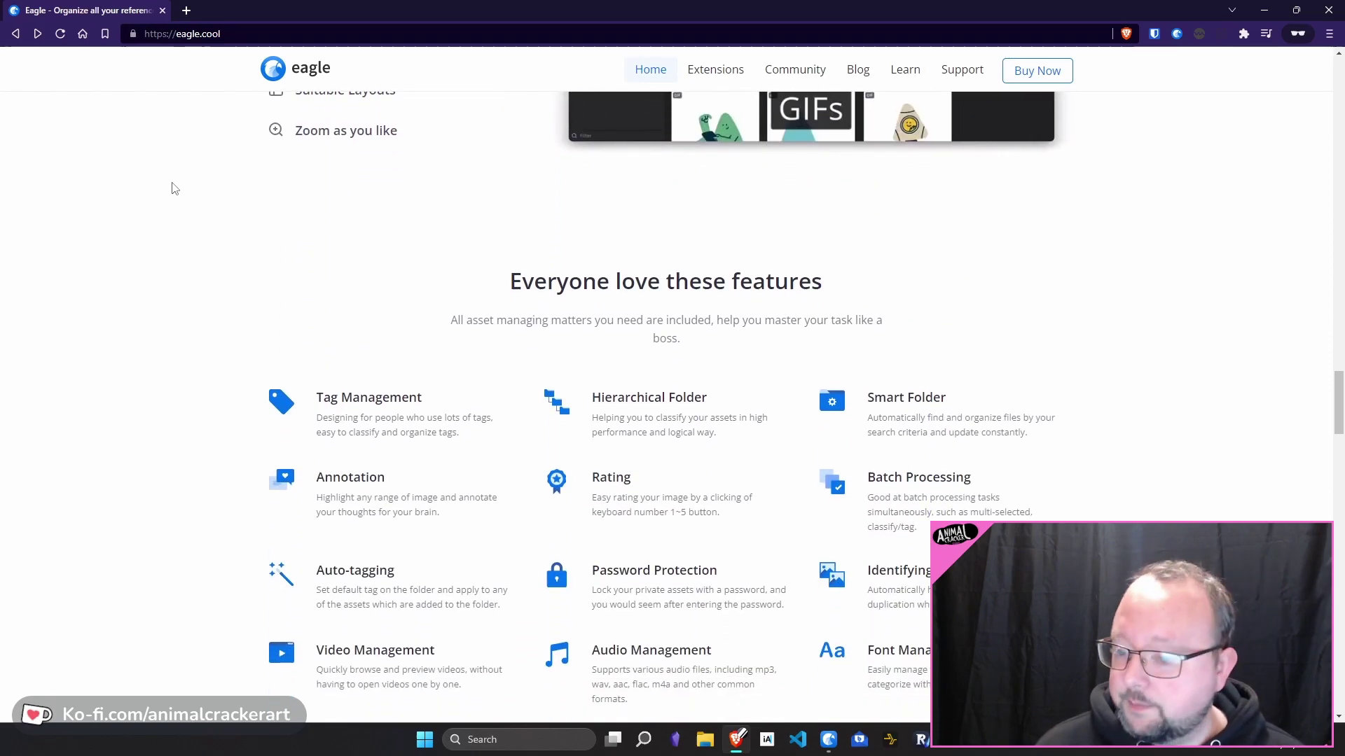
{"action": "scroll", "coordinate": [175, 189], "scroll_direction": "down", "scroll_amount": 2}
{"action": "scroll", "coordinate": [175, 189], "scroll_direction": "down", "scroll_amount": 2}
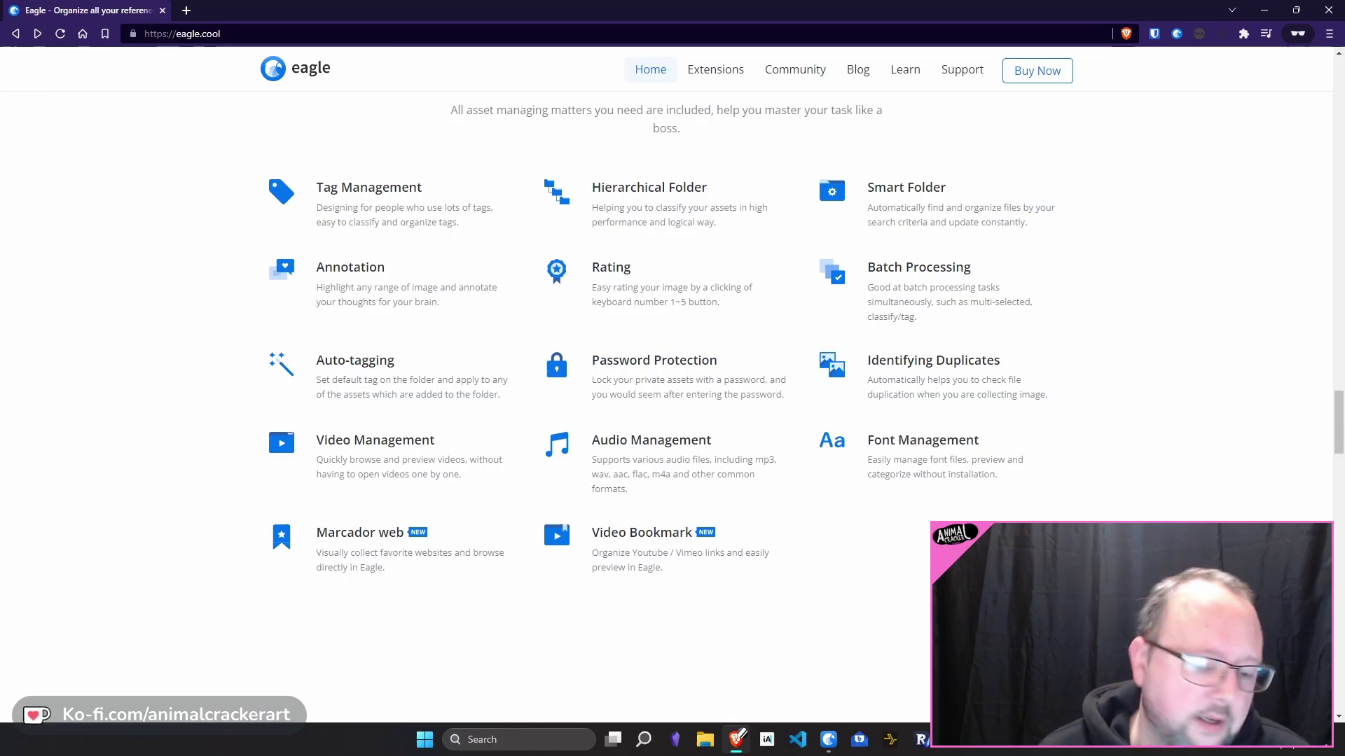
{"action": "left_click", "coordinate": [830, 739]}
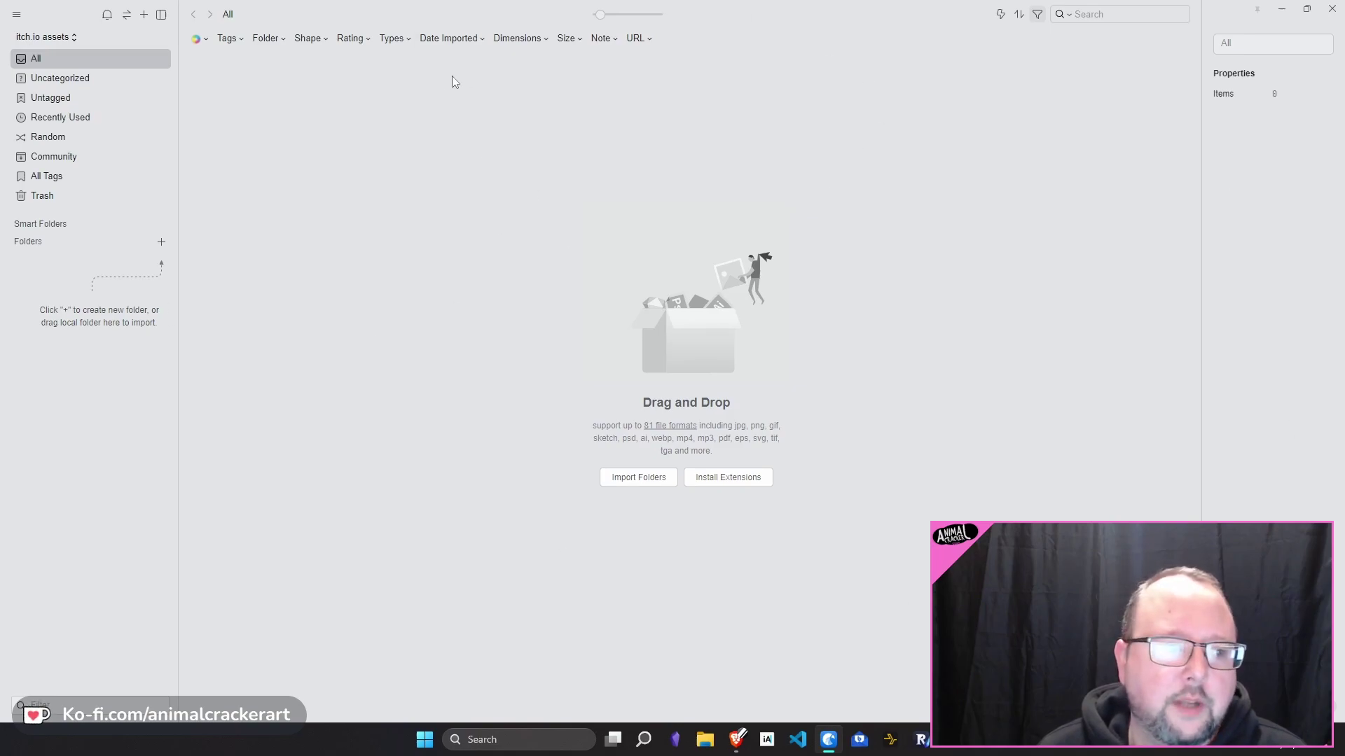
{"action": "left_click", "coordinate": [45, 38]}
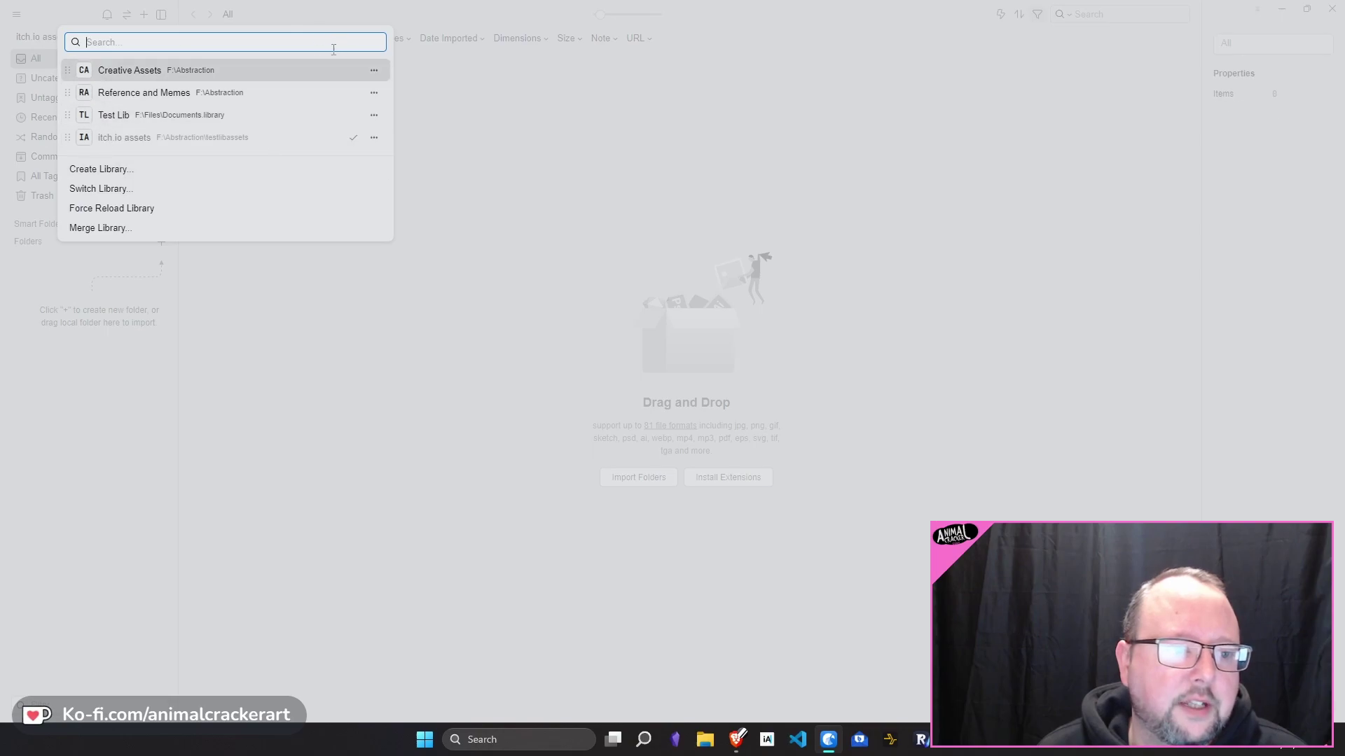
{"action": "left_click", "coordinate": [540, 110]}
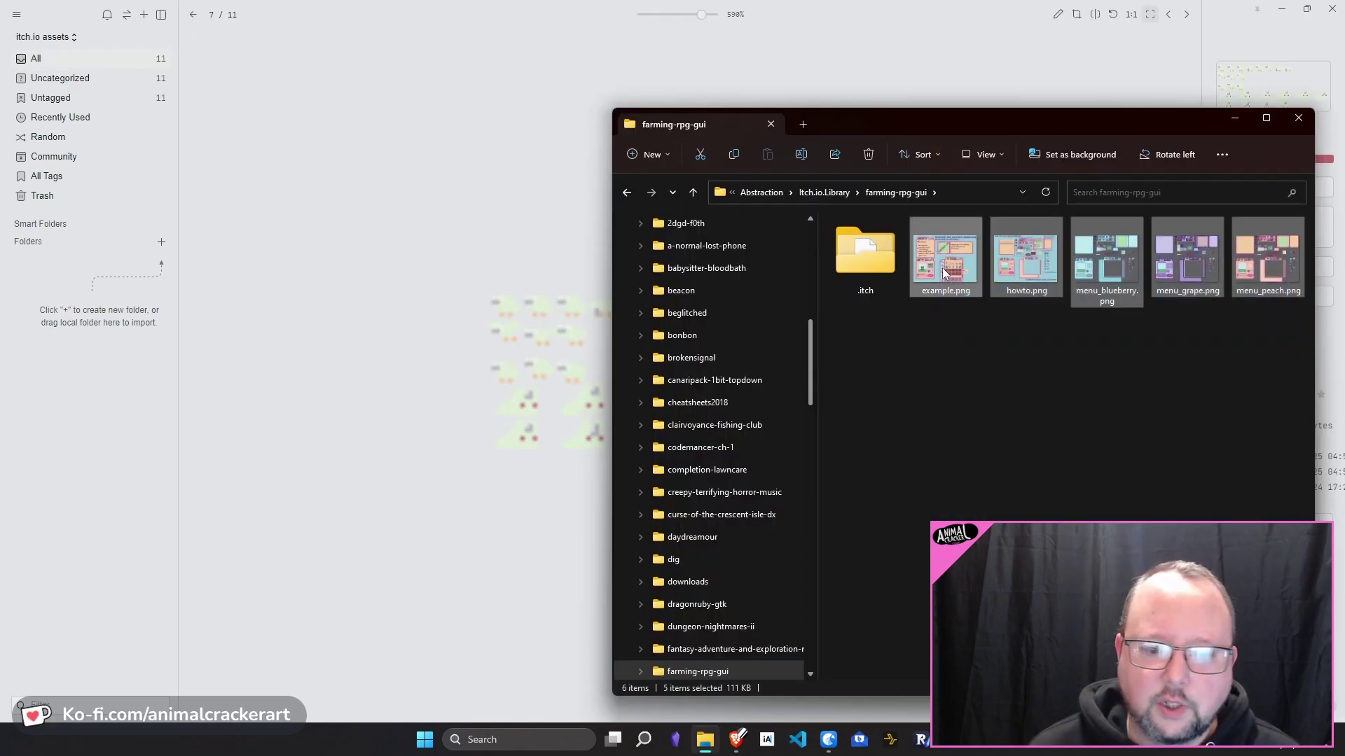
{"action": "left_click_drag", "start_coordinate": [943, 268], "coordinate": [391, 156]}
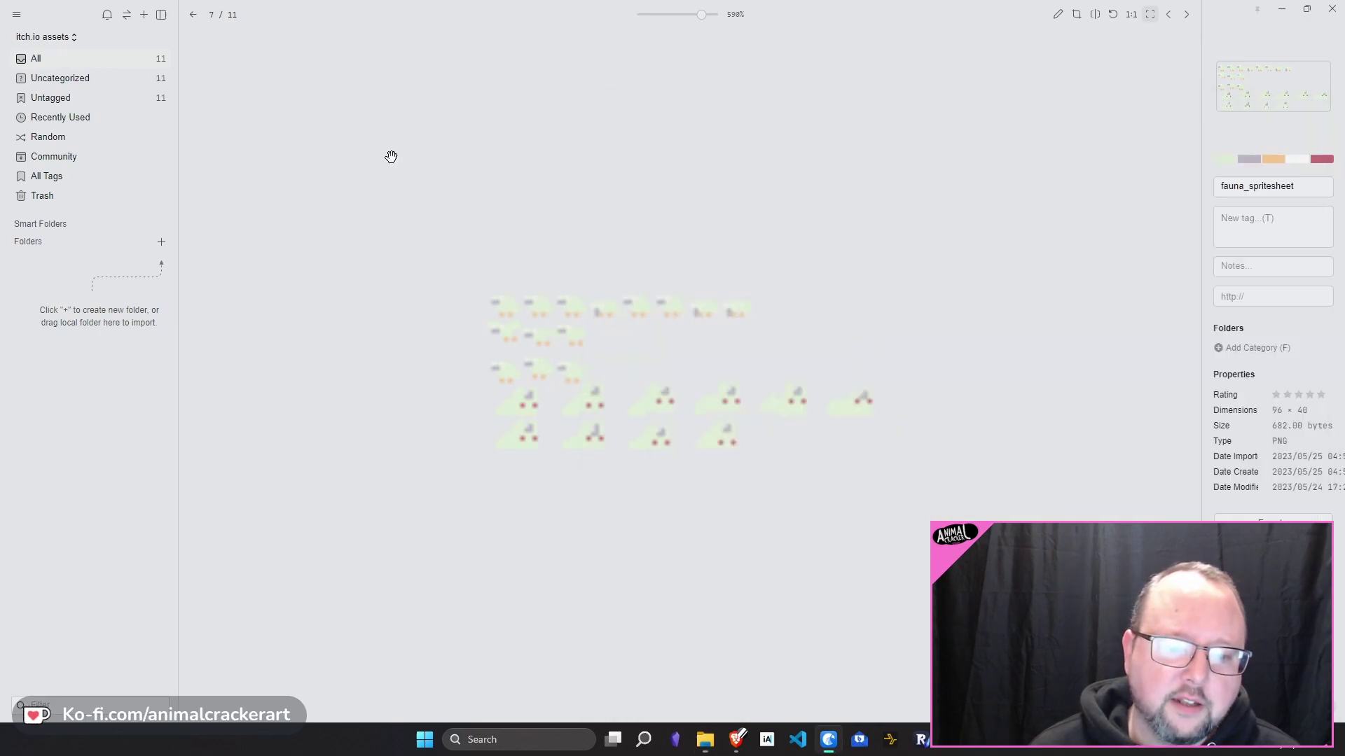
{"action": "left_click", "coordinate": [192, 14]}
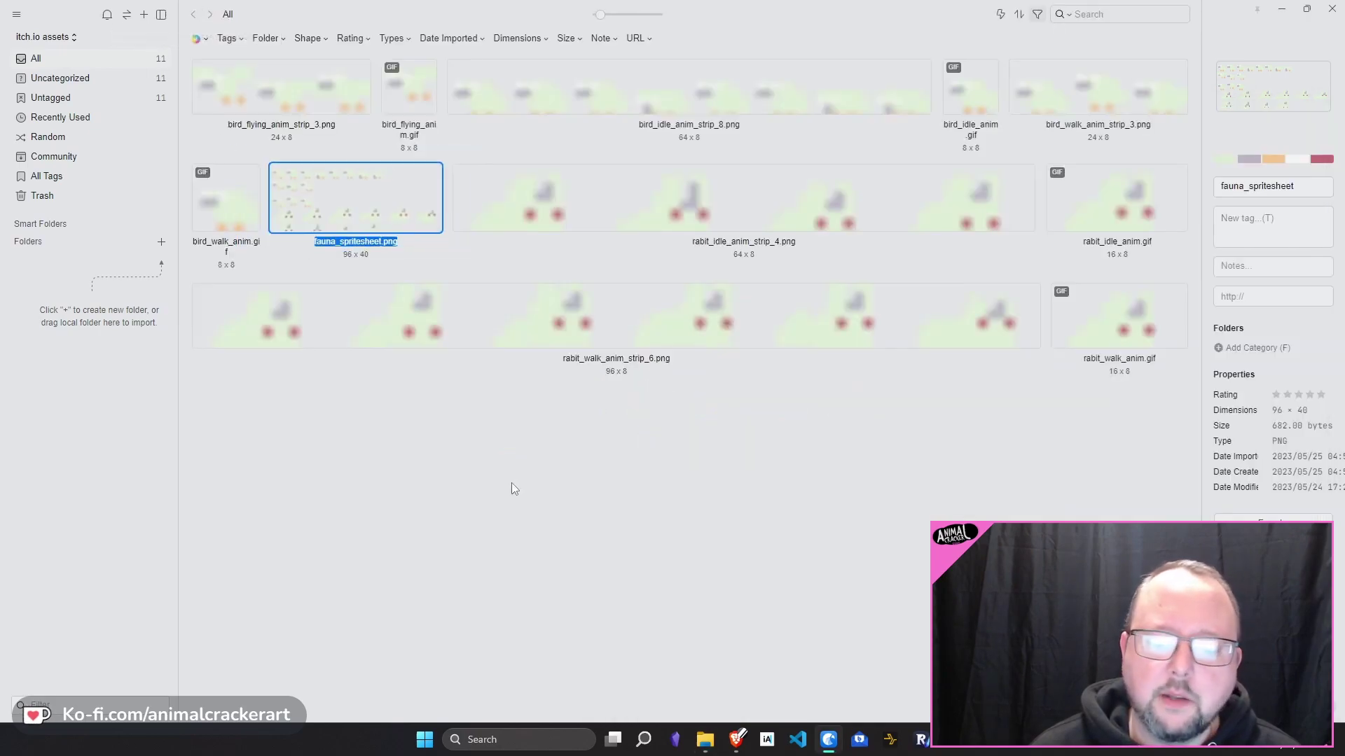
{"action": "left_click", "coordinate": [704, 742]}
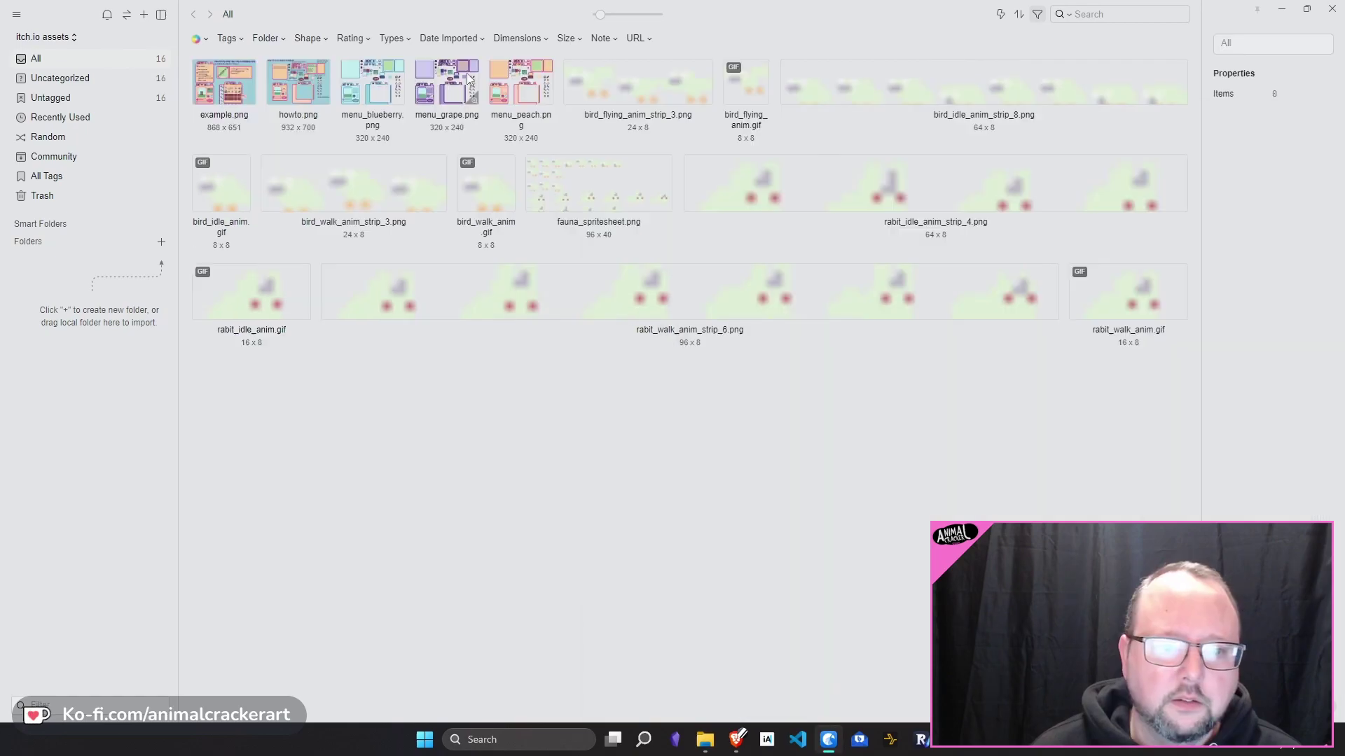
{"action": "double_click", "coordinate": [444, 88]}
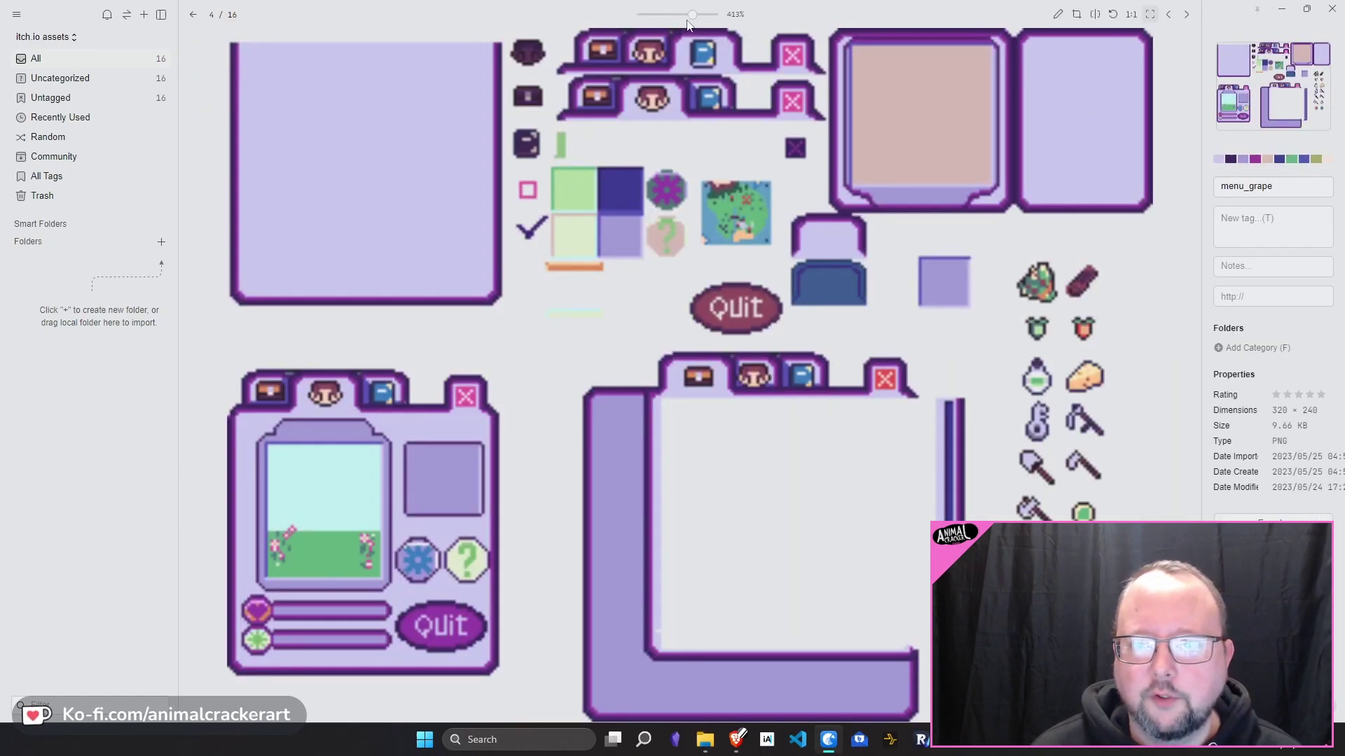
{"action": "left_click_drag", "start_coordinate": [690, 14], "coordinate": [676, 11]}
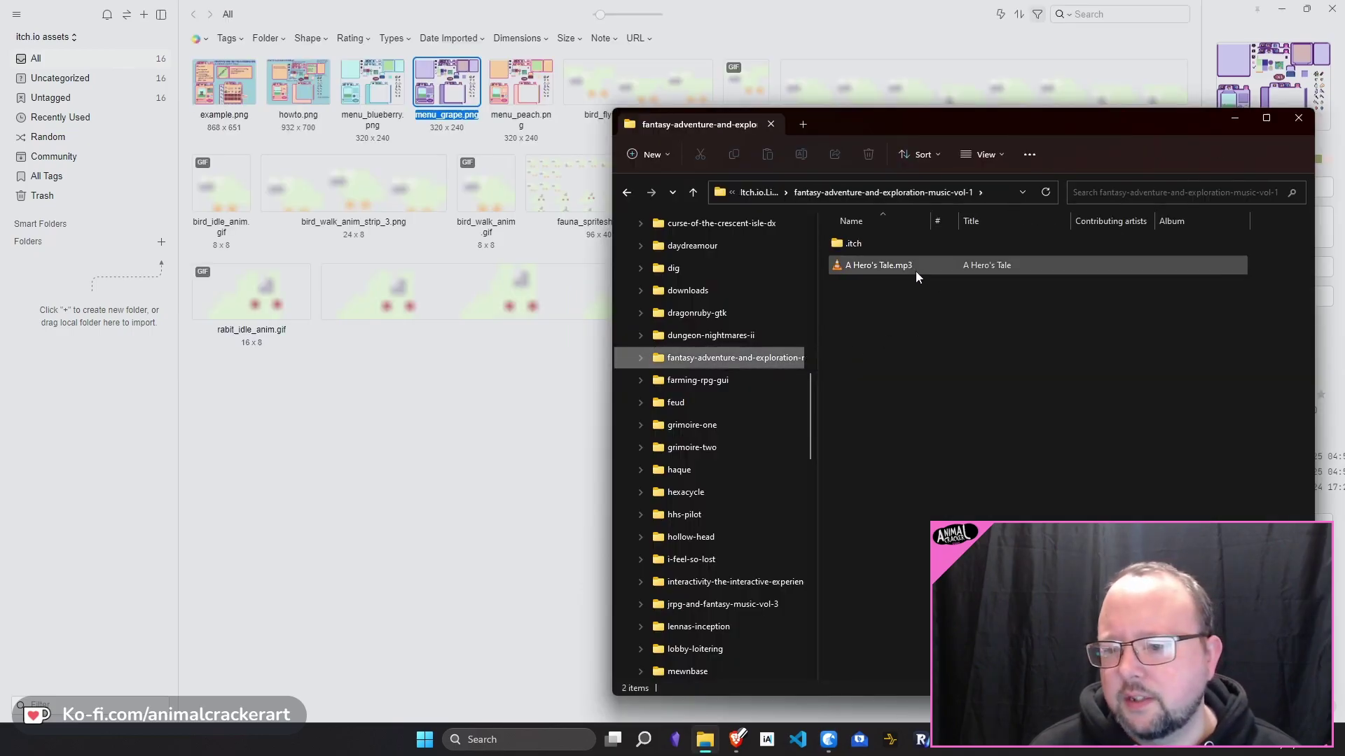
{"action": "left_click_drag", "start_coordinate": [887, 266], "coordinate": [597, 472]}
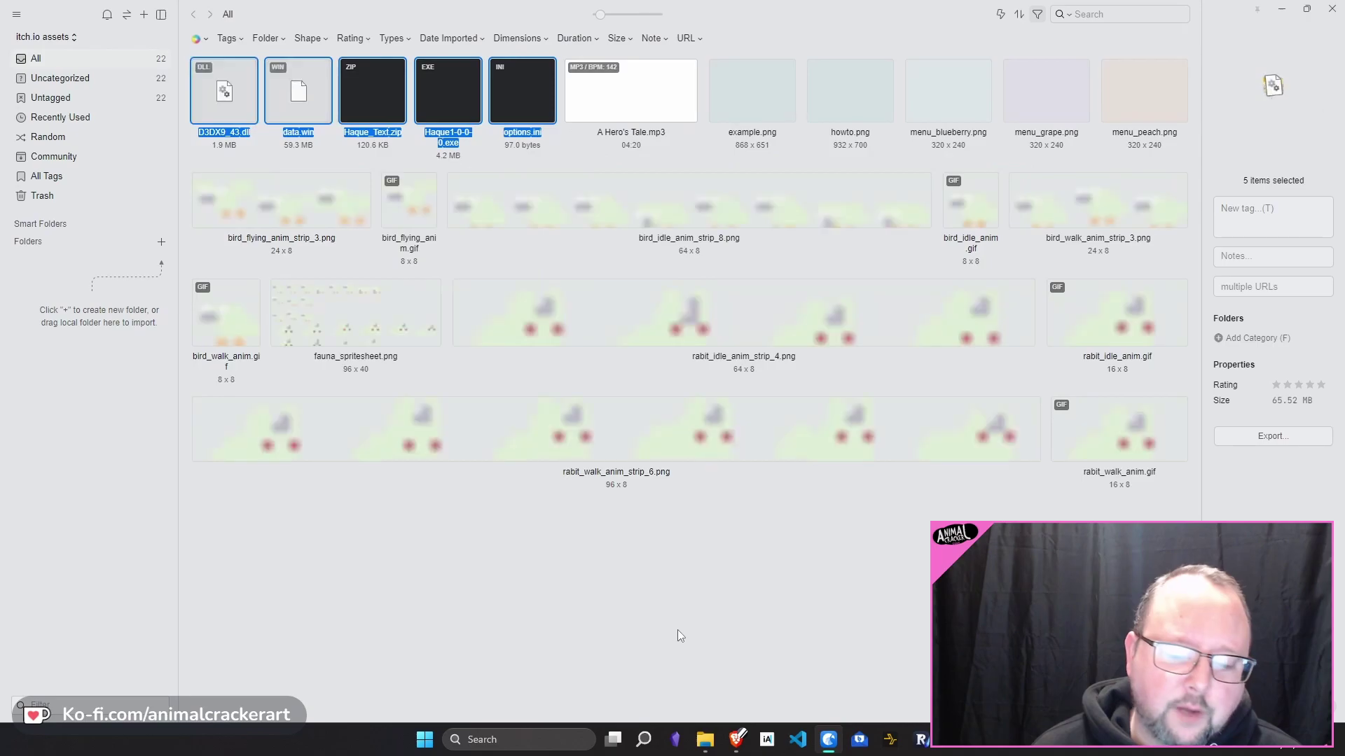
{"action": "left_click", "coordinate": [704, 739]}
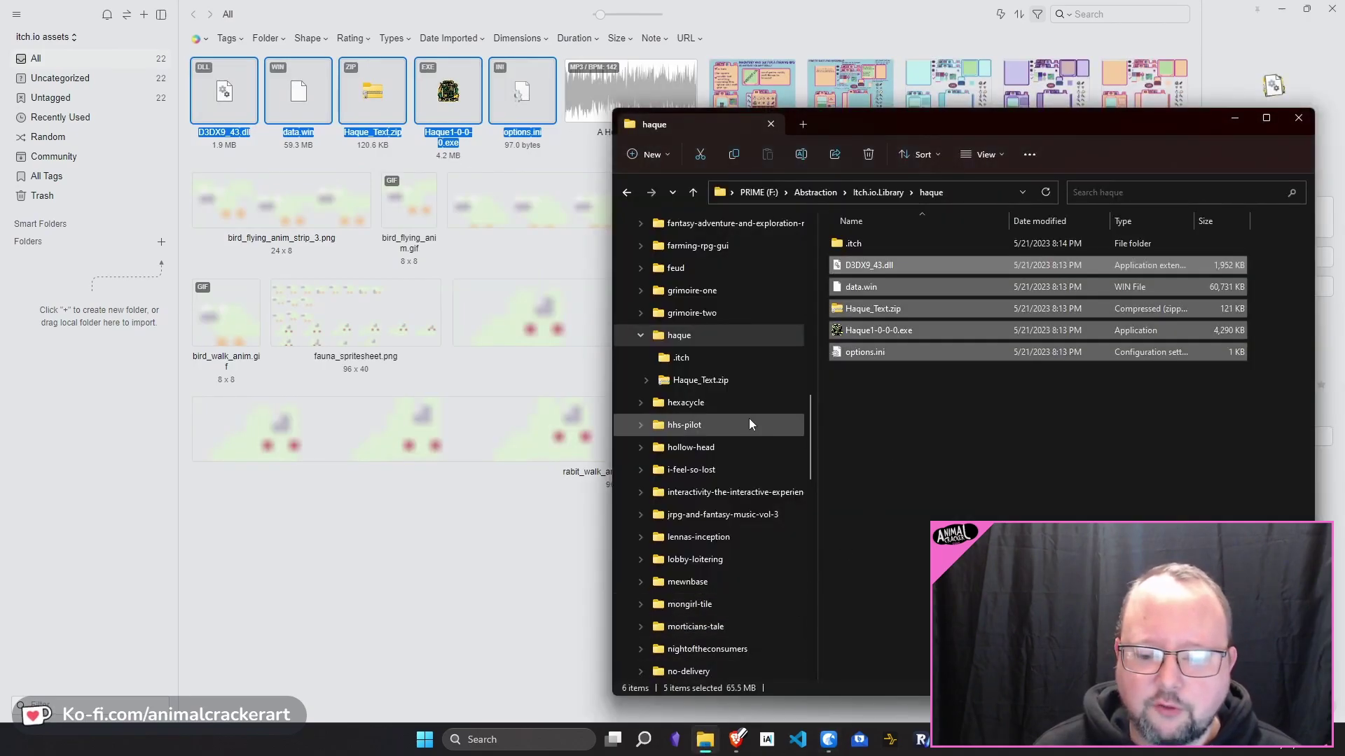
{"action": "scroll", "coordinate": [749, 423], "scroll_direction": "down", "scroll_amount": 2}
{"action": "scroll", "coordinate": [755, 416], "scroll_direction": "down", "scroll_amount": 2}
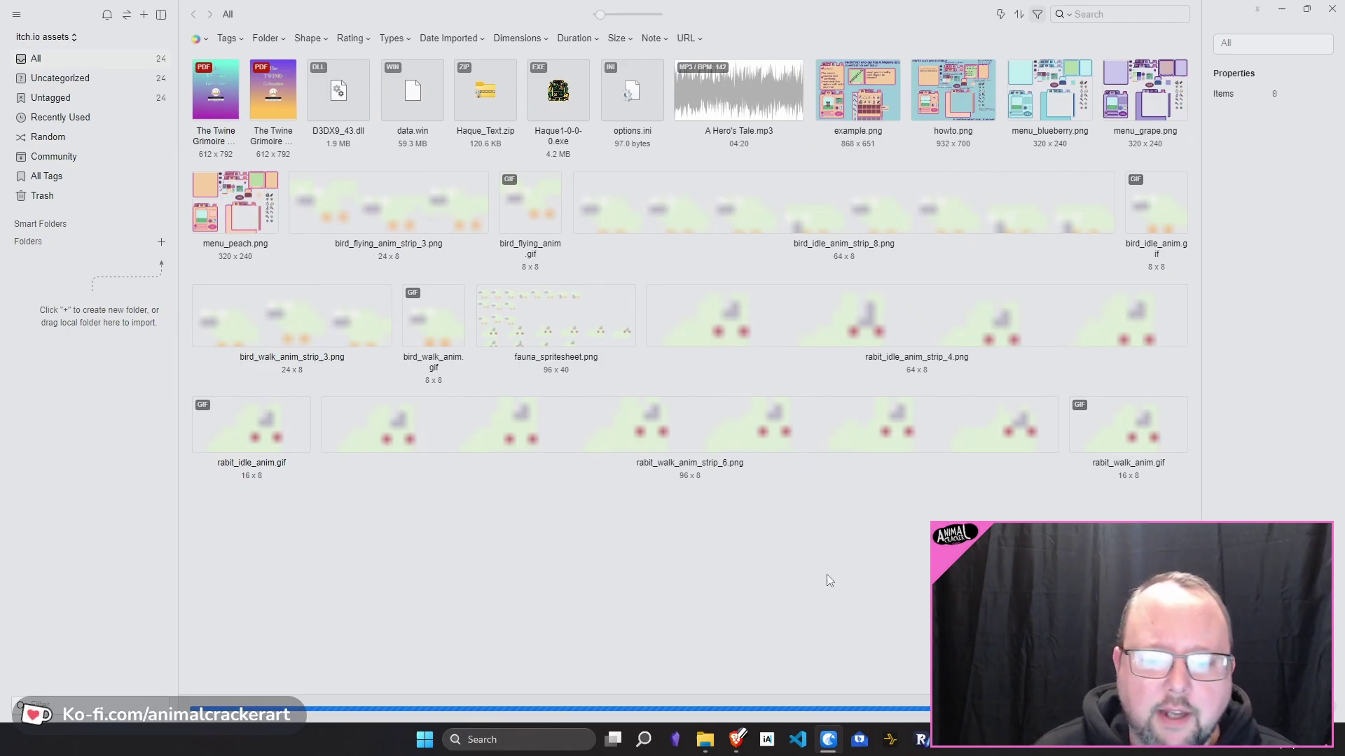
{"action": "left_click", "coordinate": [899, 658]}
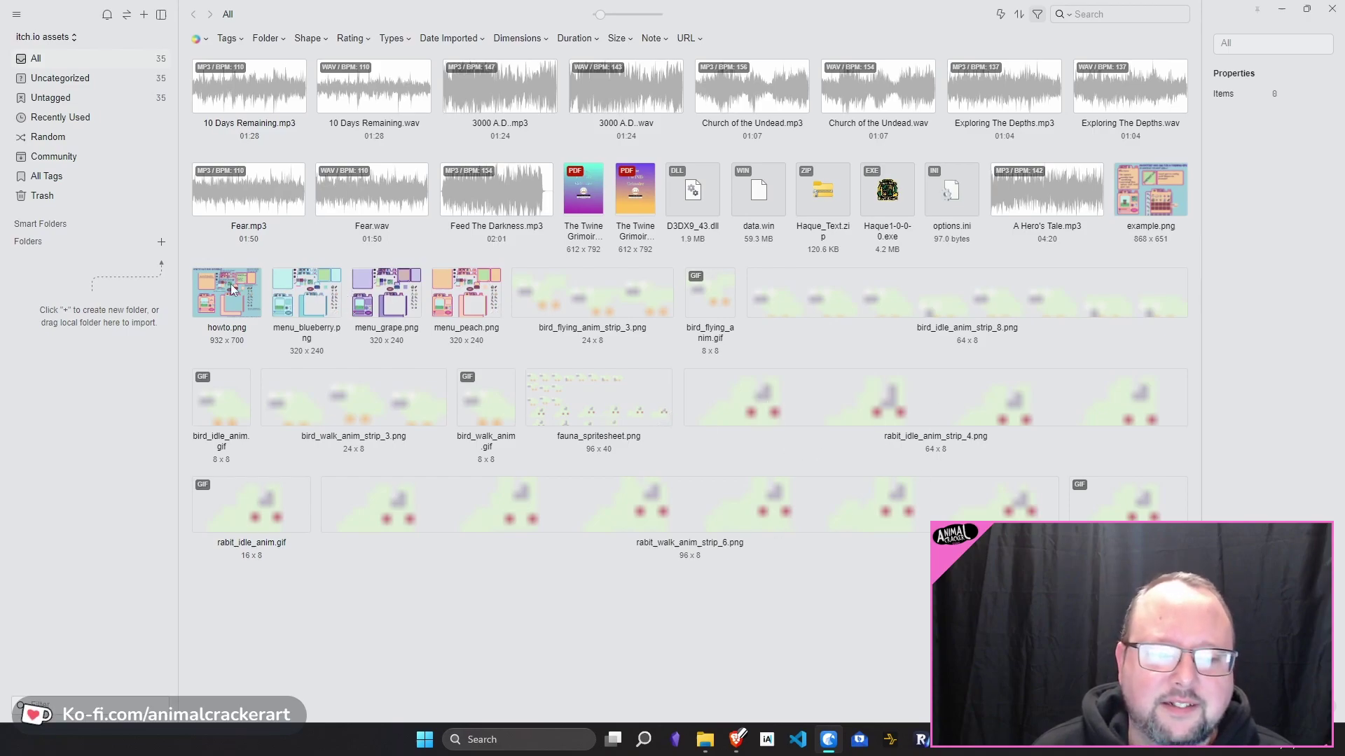
{"action": "left_click", "coordinate": [1047, 189]}
{"action": "double_click", "coordinate": [626, 185]}
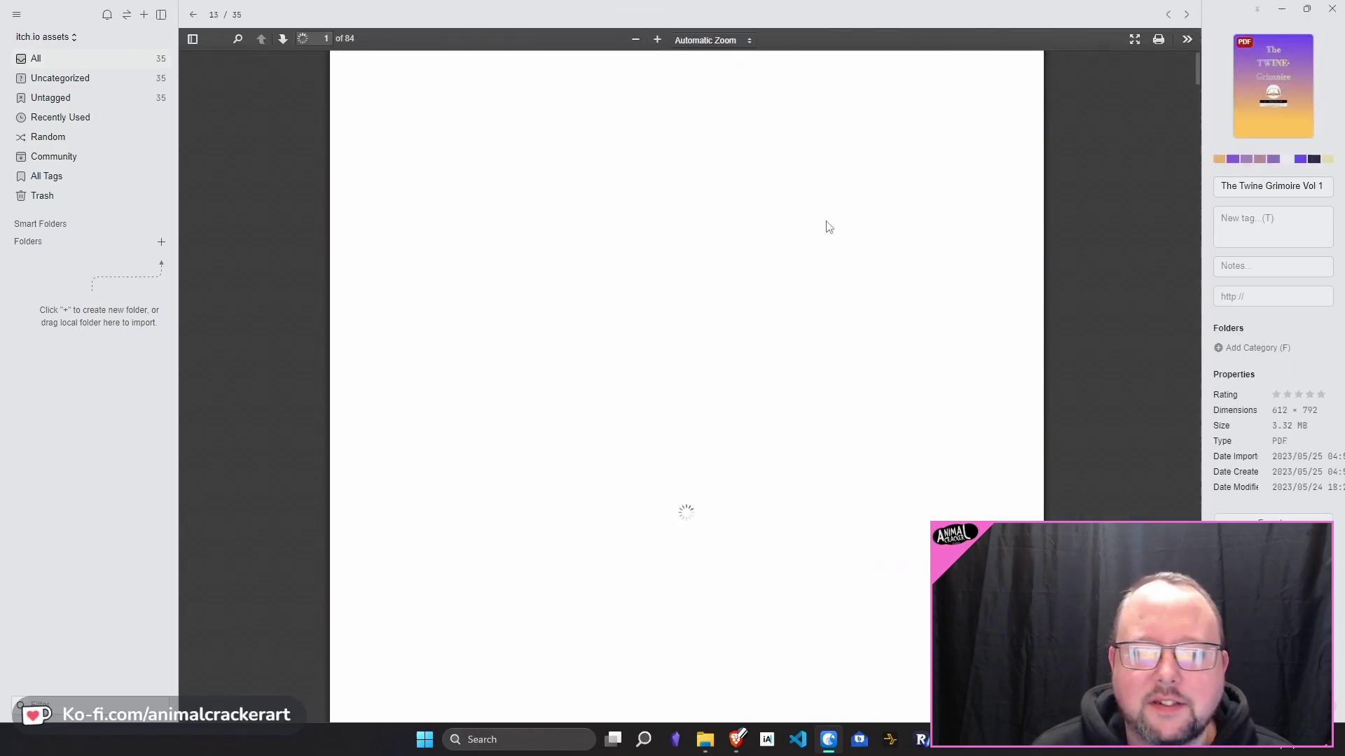
{"action": "key", "text": "Escape"}
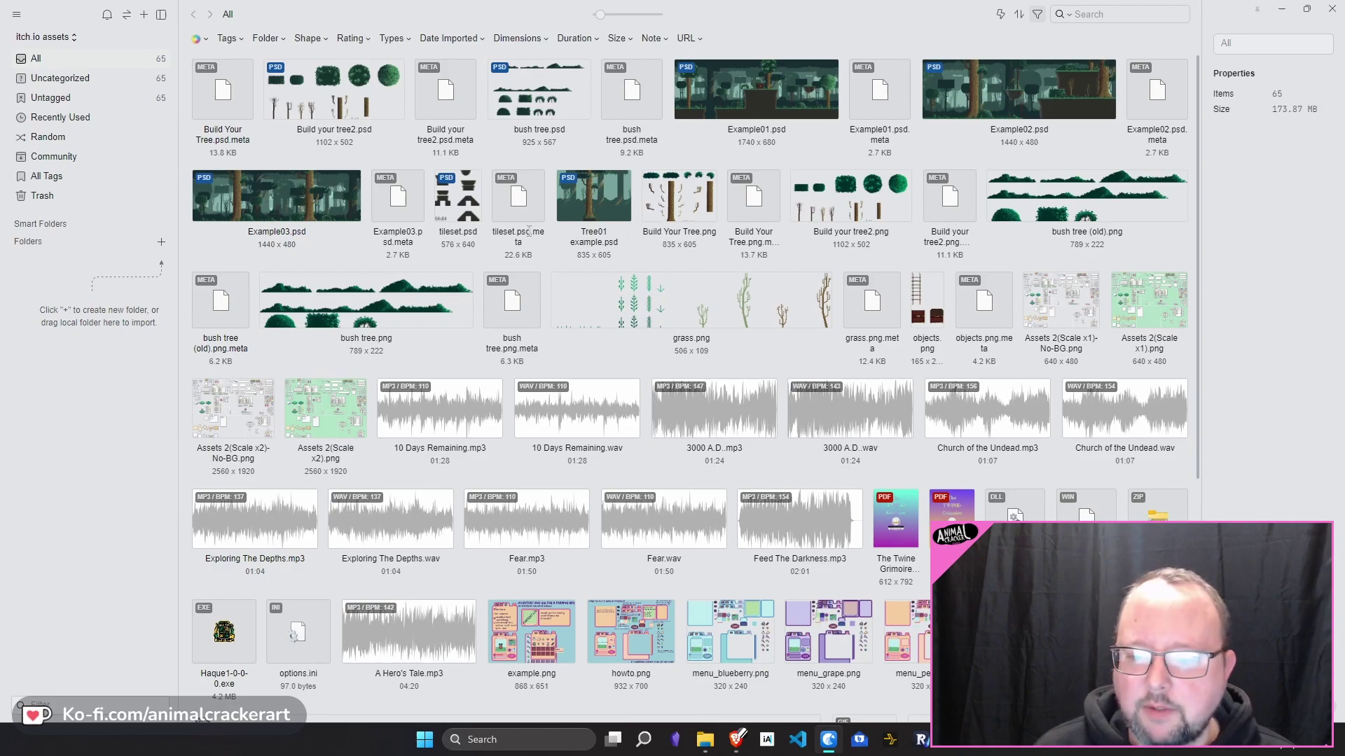
Step: Inspect the details of the Build your tree2.psd.meta and Build your tree2.png assets
{"action": "scroll", "coordinate": [631, 280], "scroll_direction": "down", "scroll_amount": 5}
{"action": "scroll", "coordinate": [913, 236], "scroll_direction": "up", "scroll_amount": 5}
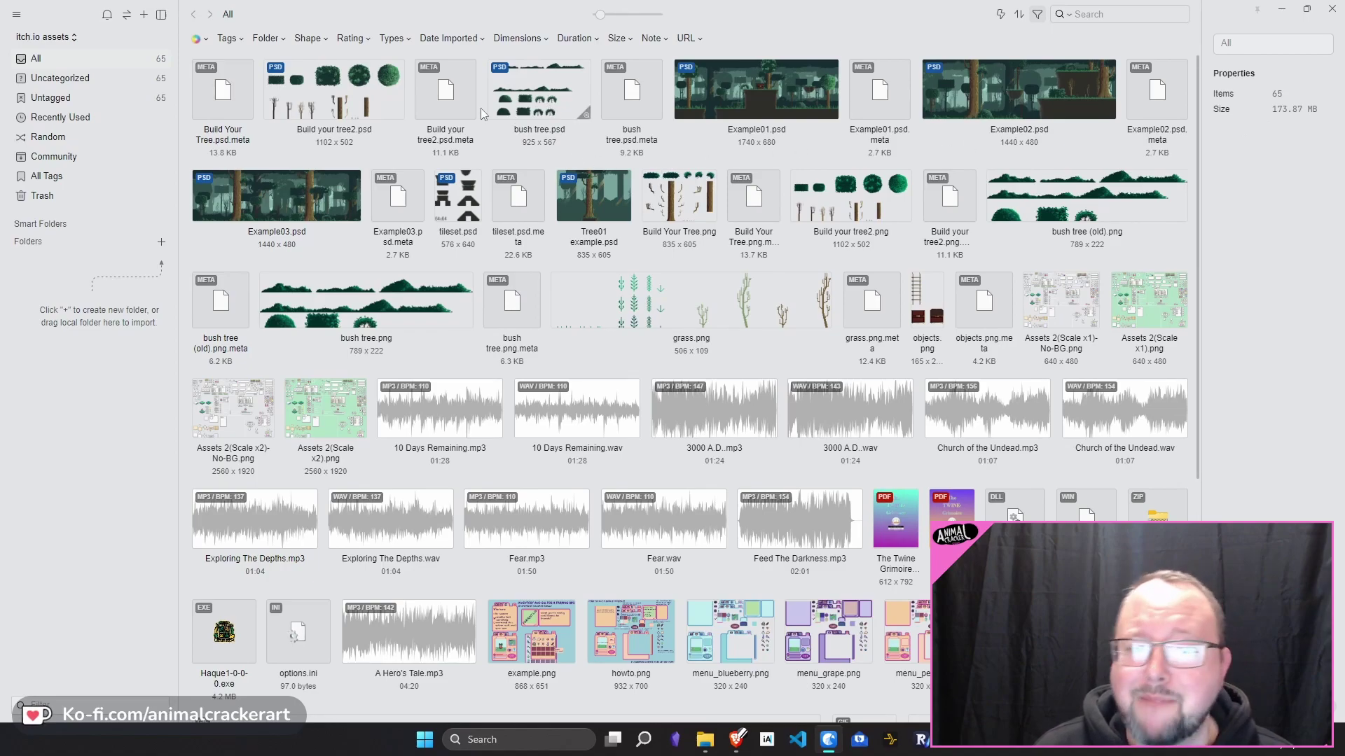
{"action": "left_click", "coordinate": [444, 102]}
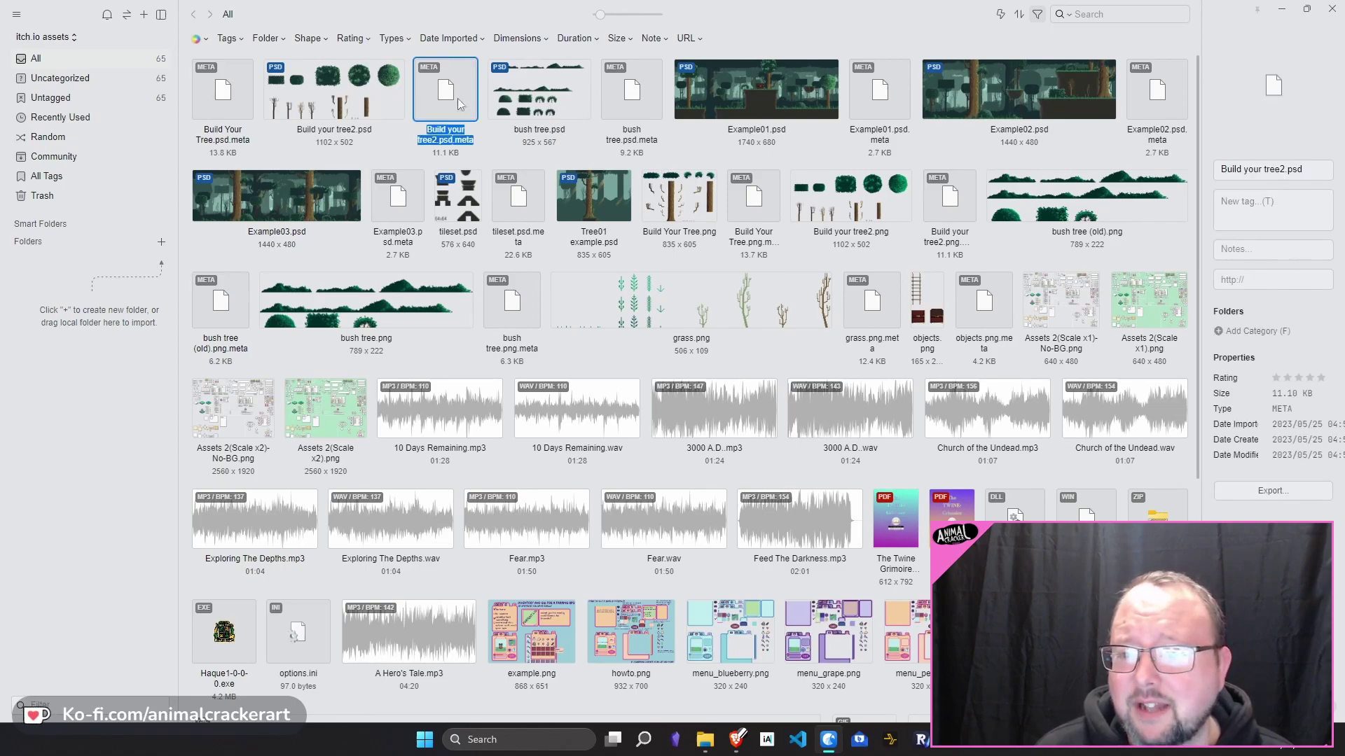
{"action": "left_click", "coordinate": [860, 204]}
{"action": "scroll", "coordinate": [700, 280], "scroll_direction": "down", "scroll_amount": 2}
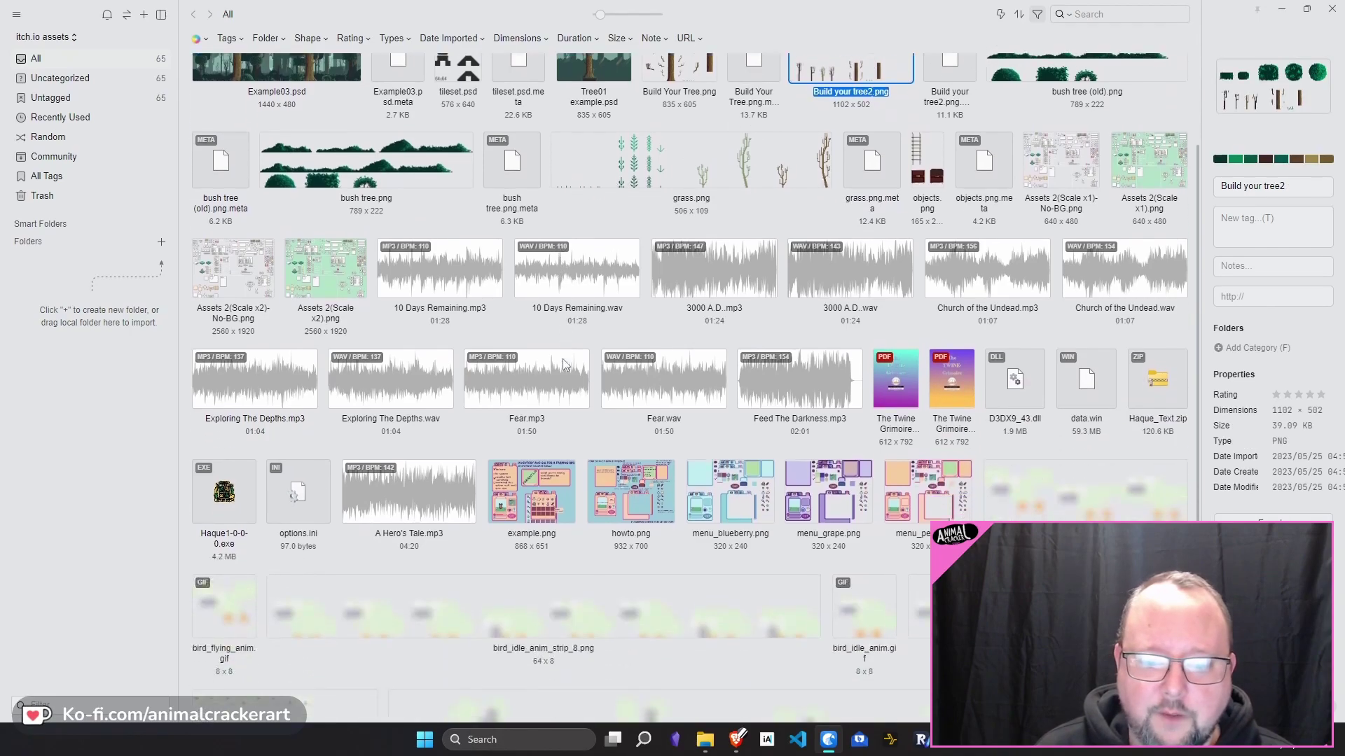
{"action": "scroll", "coordinate": [560, 315], "scroll_direction": "down", "scroll_amount": 3}
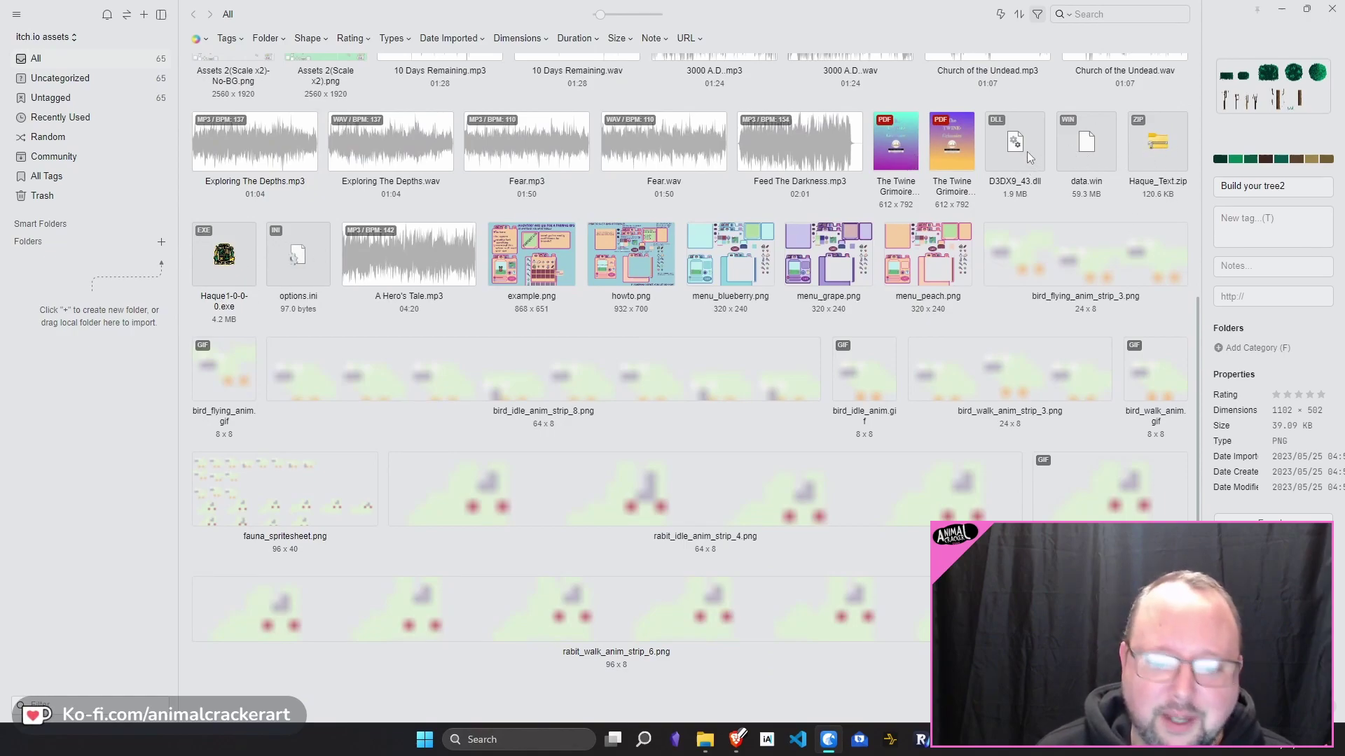
{"action": "scroll", "coordinate": [1027, 220], "scroll_direction": "up", "scroll_amount": 3}
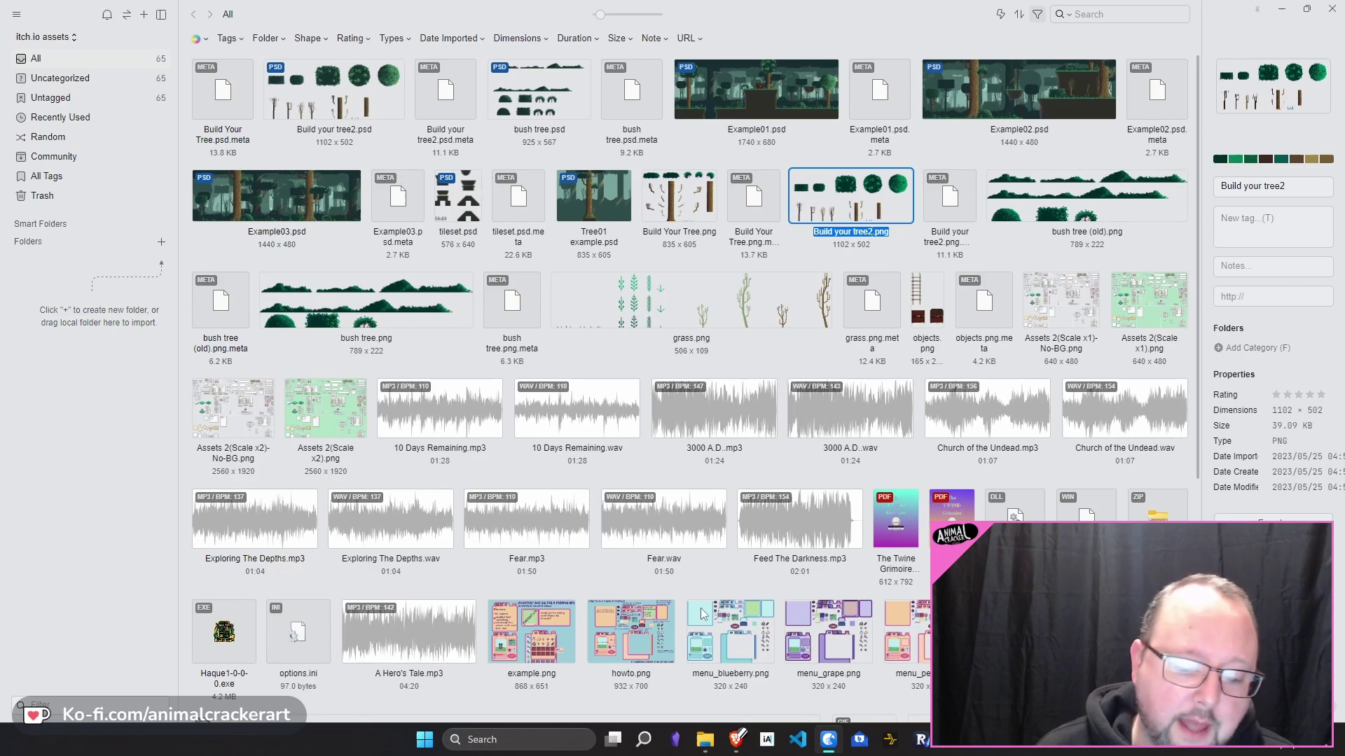
Step: Bring up the Itch.io.Library folder window and drag the tape folder into Eagle
{"action": "mouse_move", "coordinate": [705, 740]}
{"action": "left_click", "coordinate": [728, 644]}
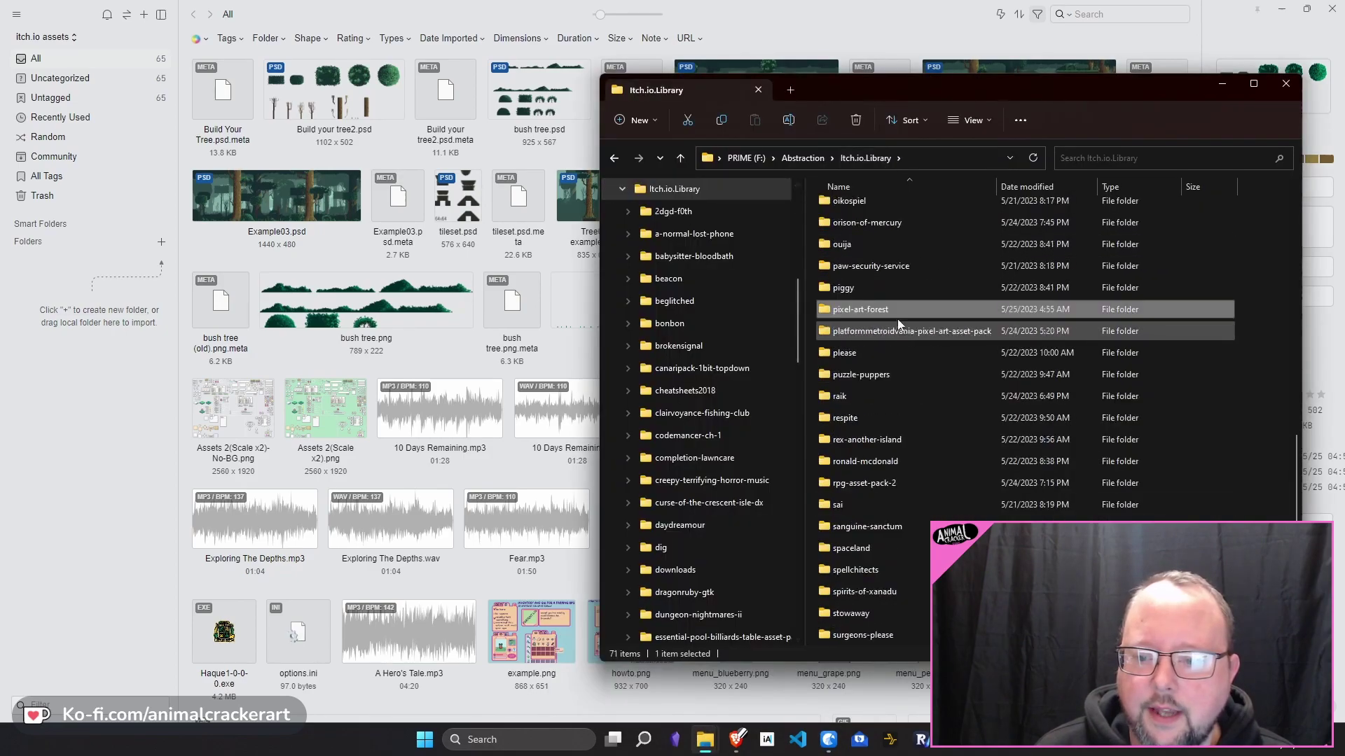
{"action": "scroll", "coordinate": [841, 393], "scroll_direction": "down", "scroll_amount": 4}
{"action": "left_click", "coordinate": [826, 442]}
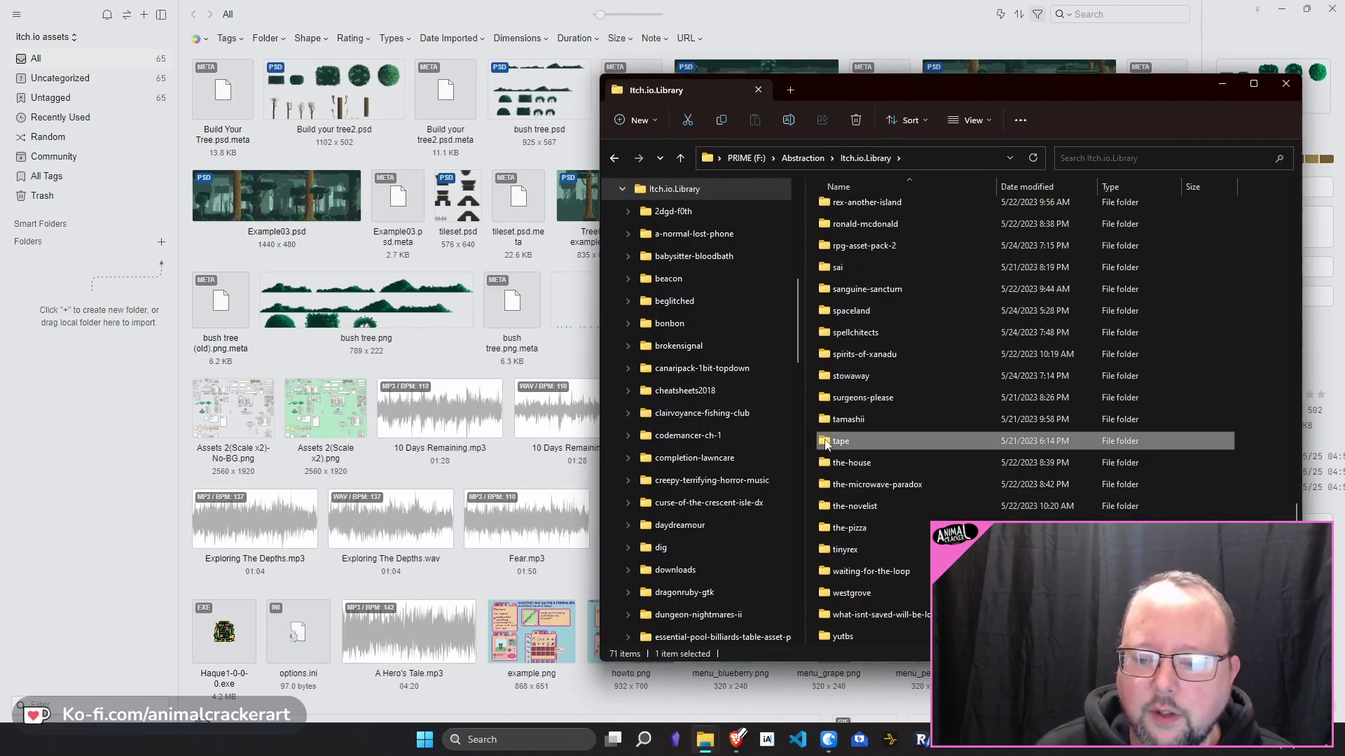
{"action": "left_click_drag", "start_coordinate": [825, 446], "coordinate": [76, 403]}
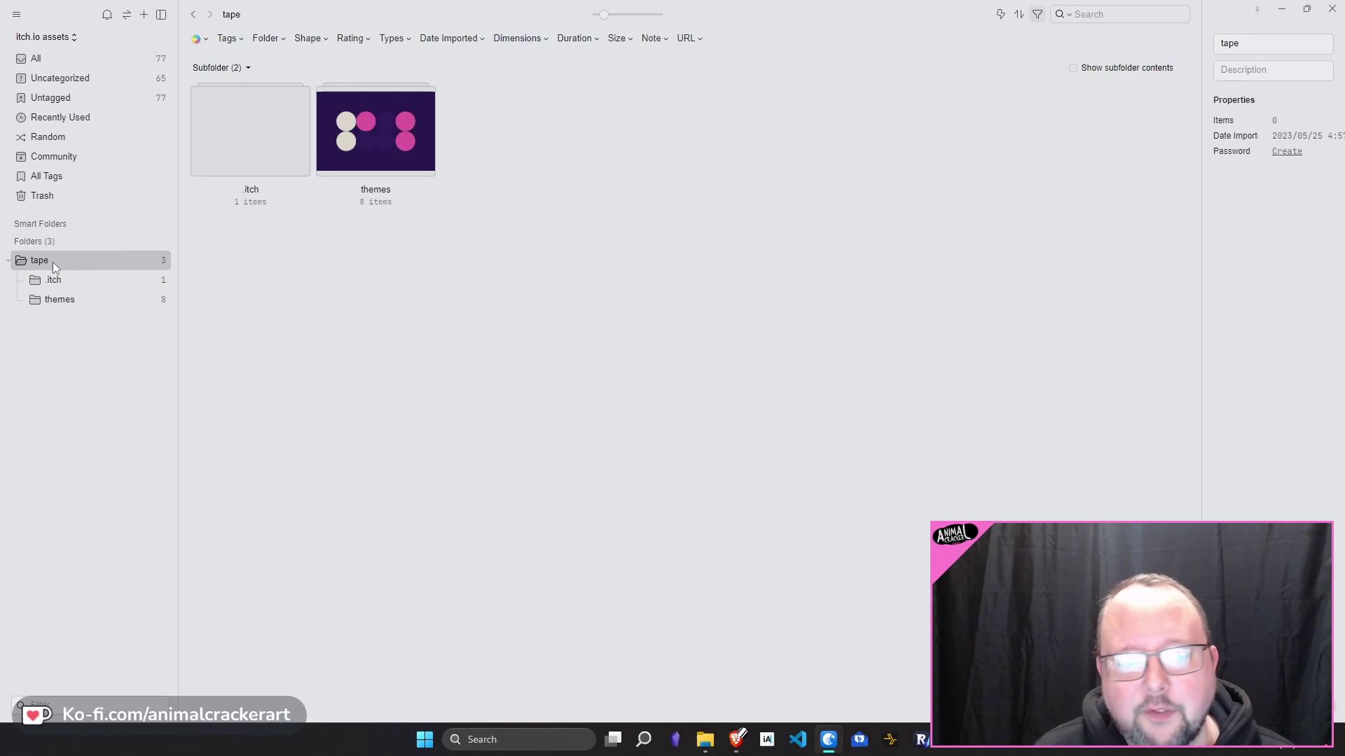
Step: Browse the imported tape folder's .itch and themes subfolders, expanding and collapsing it in the sidebar
{"action": "left_click", "coordinate": [53, 279]}
{"action": "left_click", "coordinate": [59, 300]}
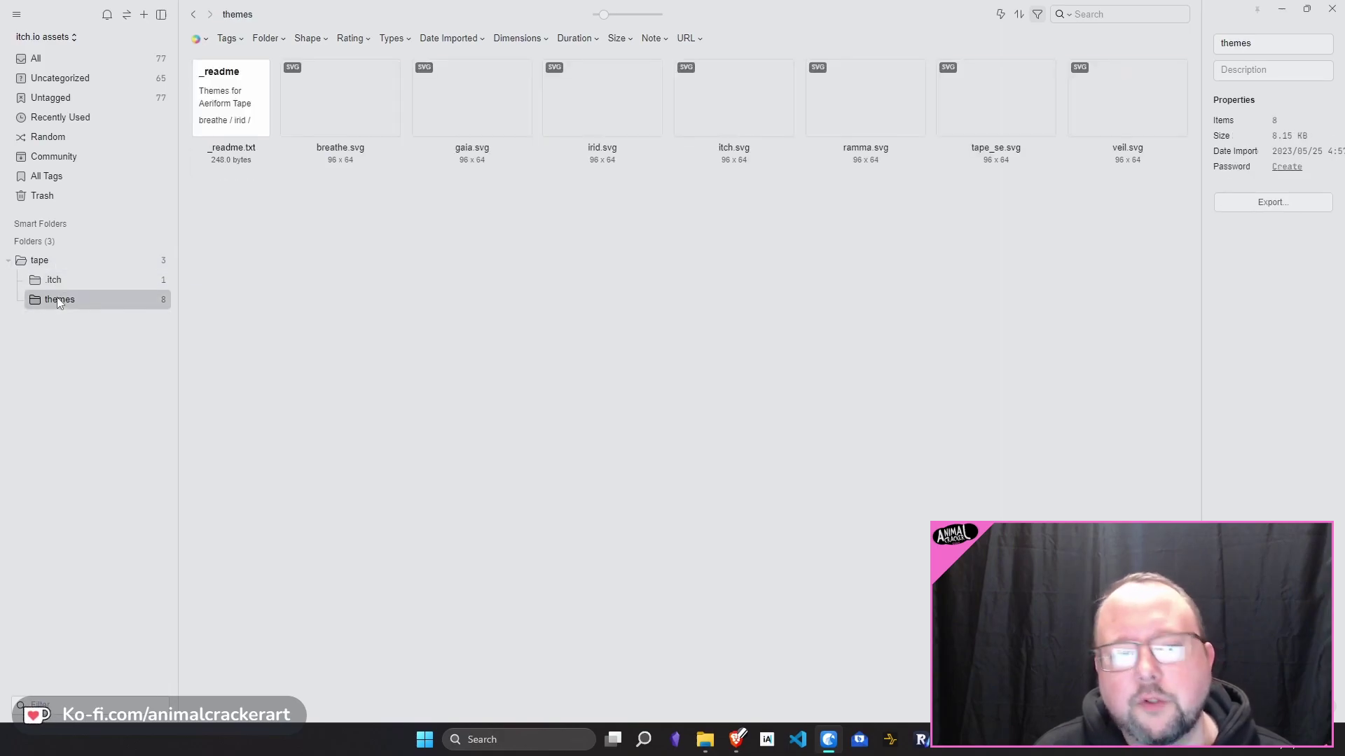
{"action": "key", "text": "Left"}
{"action": "key", "text": "Left"}
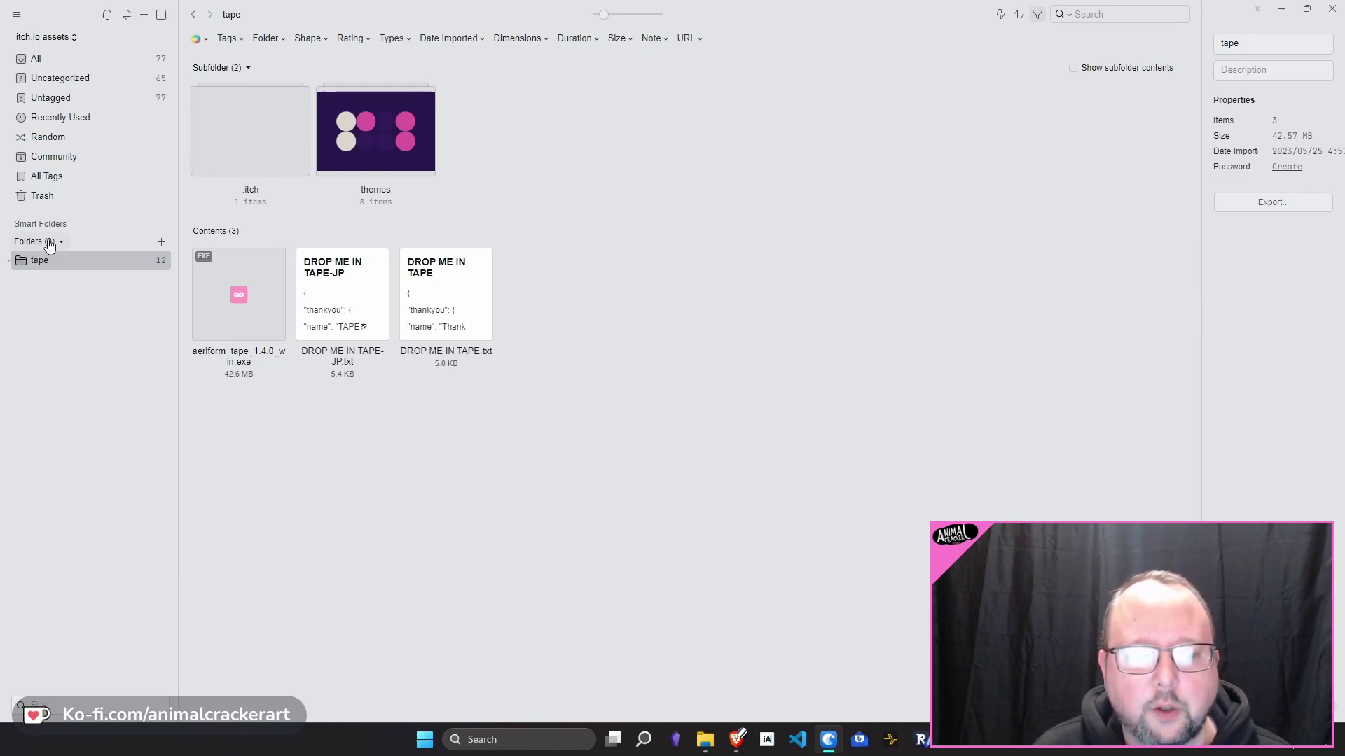
{"action": "left_click", "coordinate": [8, 263]}
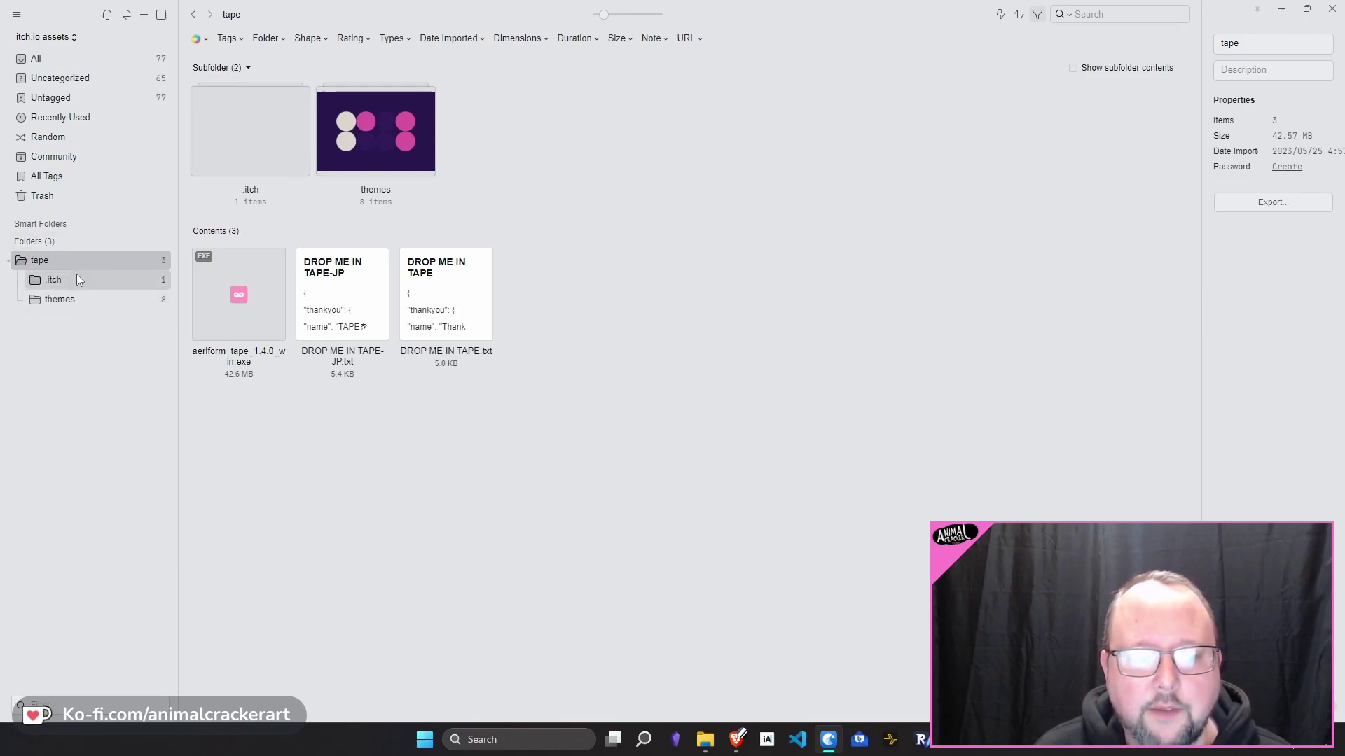
{"action": "left_click", "coordinate": [8, 265]}
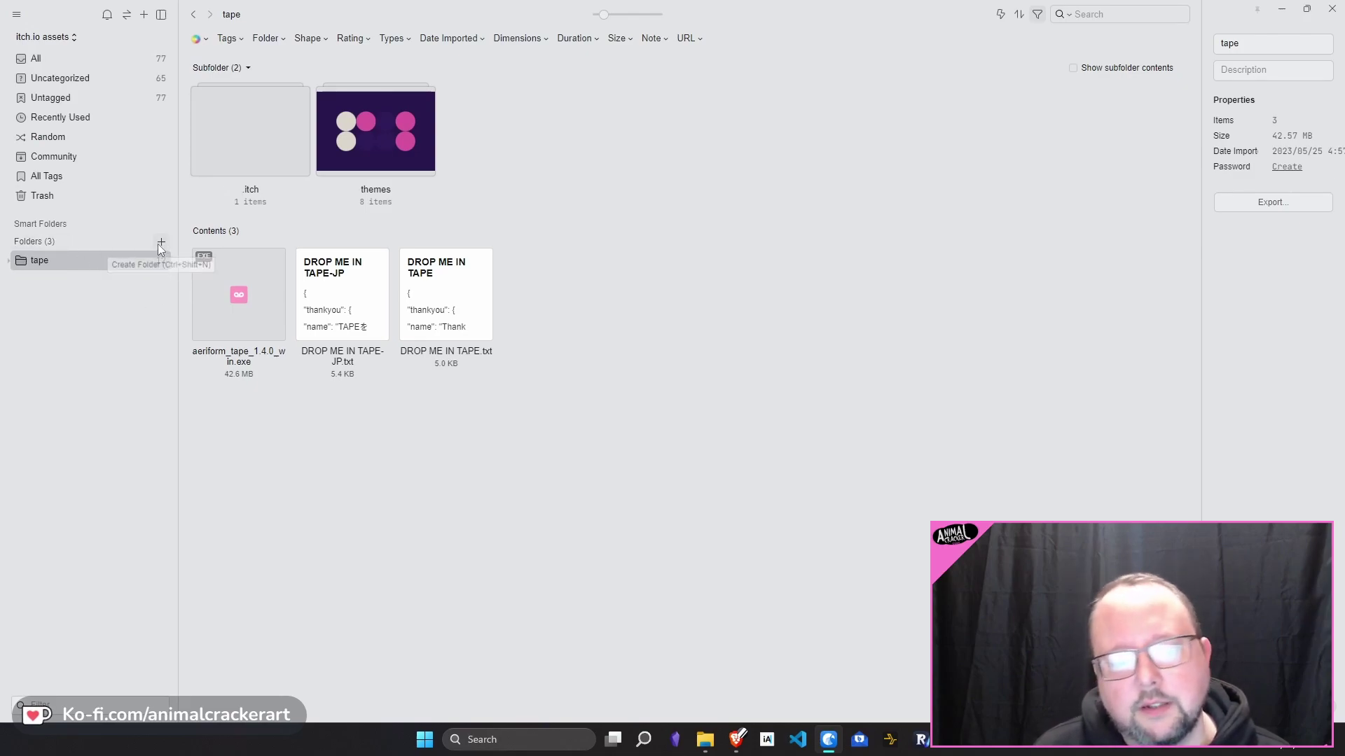
Step: Create a folder named 'New Foldewr!' and drag Example01.psd plus a second asset into it
{"action": "left_click", "coordinate": [160, 245]}
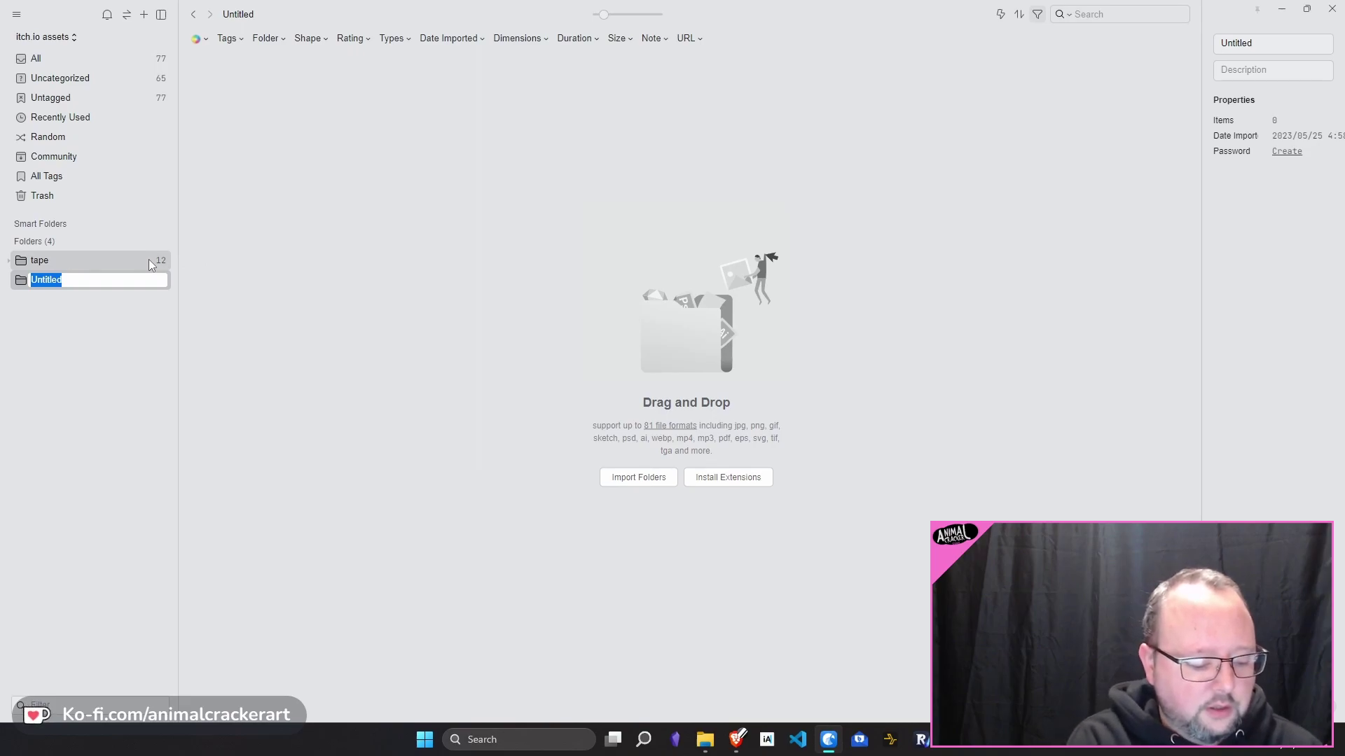
{"action": "type", "text": "New Foldewr!"}
{"action": "key", "text": "Return"}
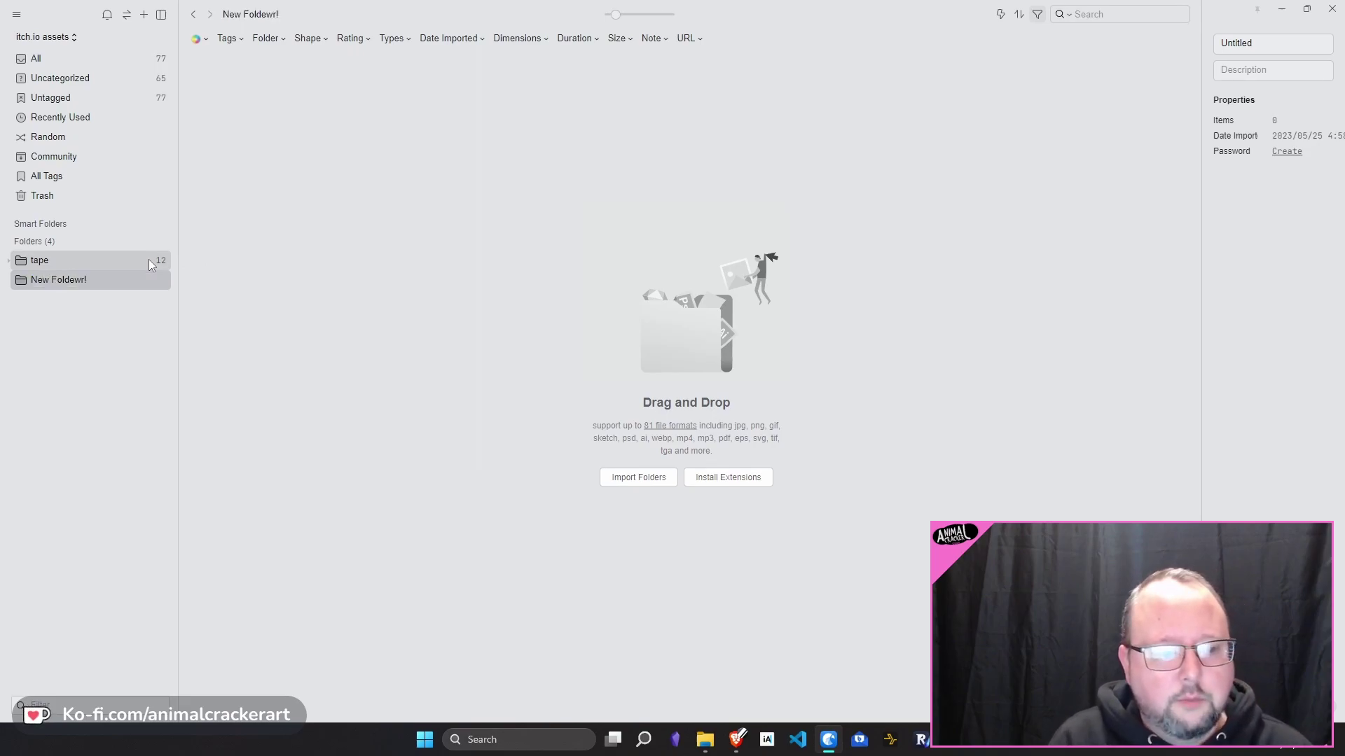
{"action": "left_click", "coordinate": [36, 58]}
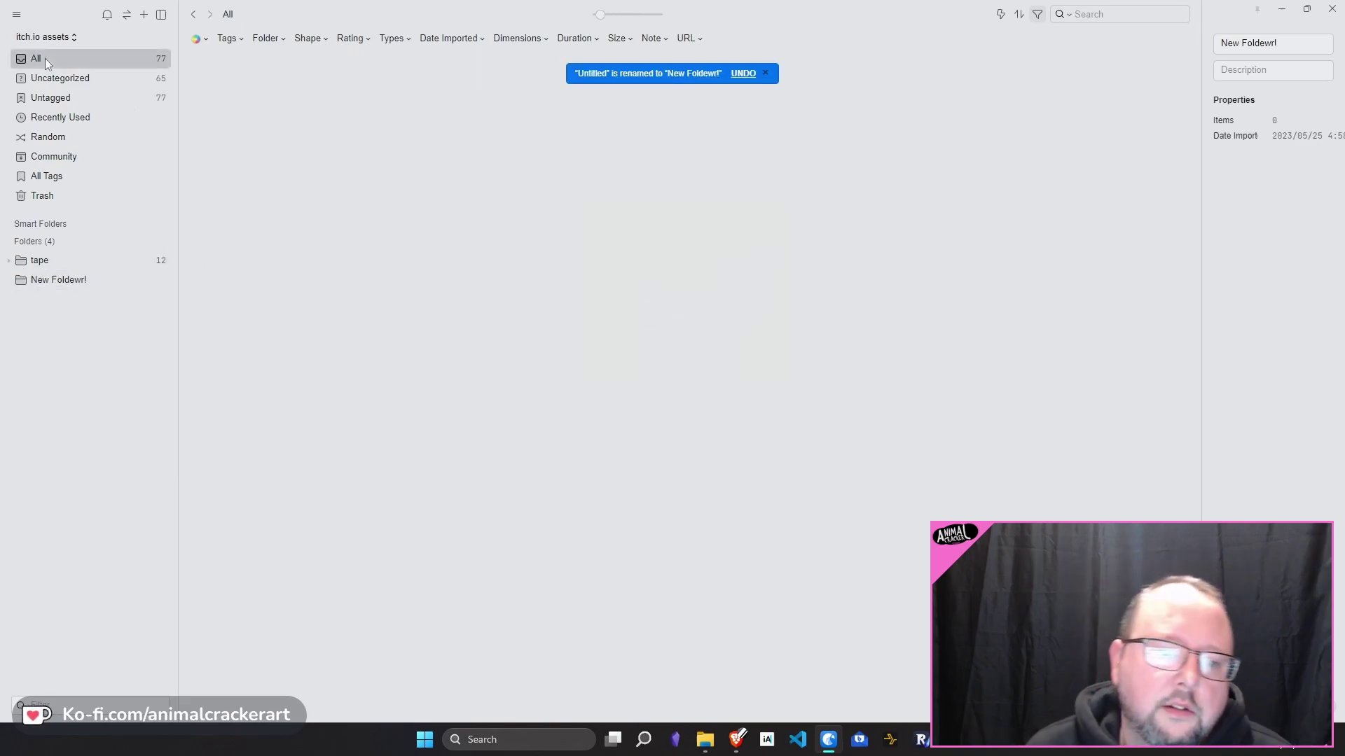
{"action": "left_click_drag", "start_coordinate": [635, 190], "coordinate": [70, 280]}
{"action": "left_click_drag", "start_coordinate": [540, 294], "coordinate": [112, 280]}
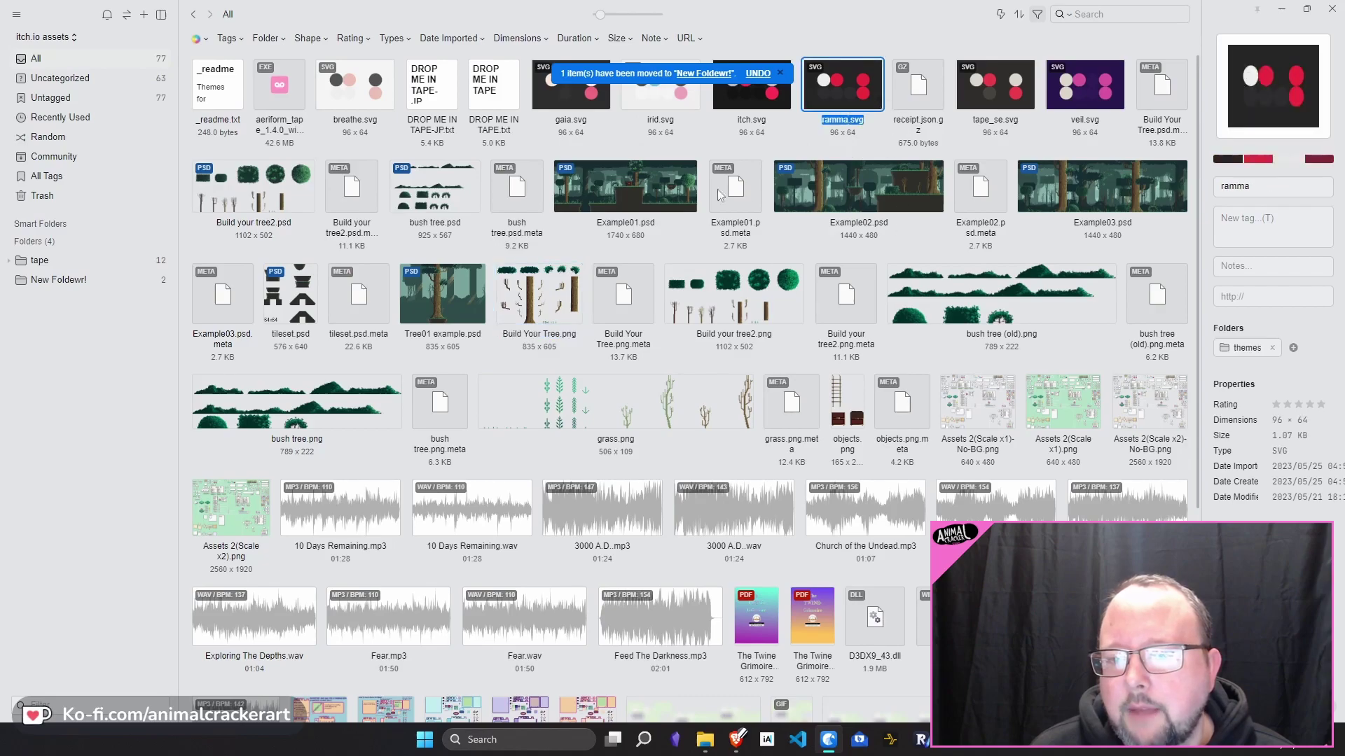
Step: File Example01.psd into the tape folder as well, then view the _readme.txt item
{"action": "left_click", "coordinate": [643, 194]}
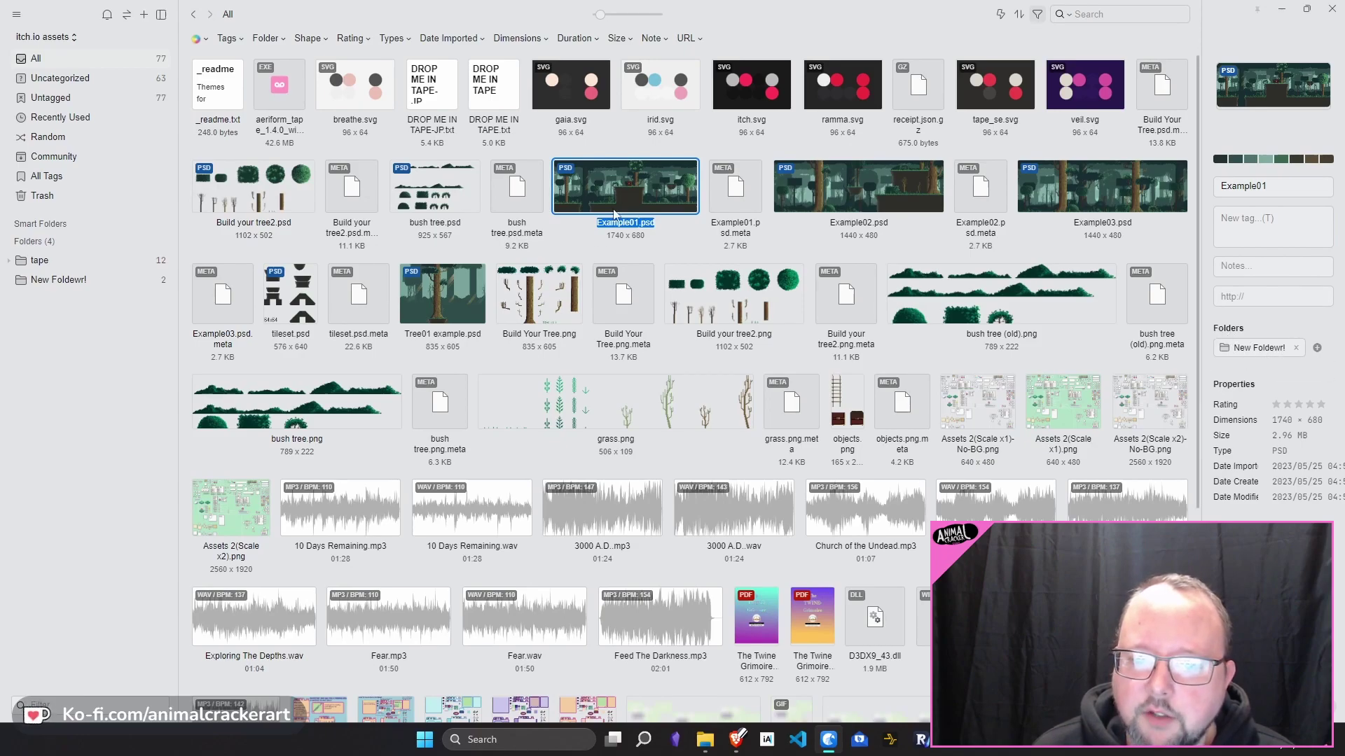
{"action": "left_click_drag", "start_coordinate": [619, 189], "coordinate": [57, 264]}
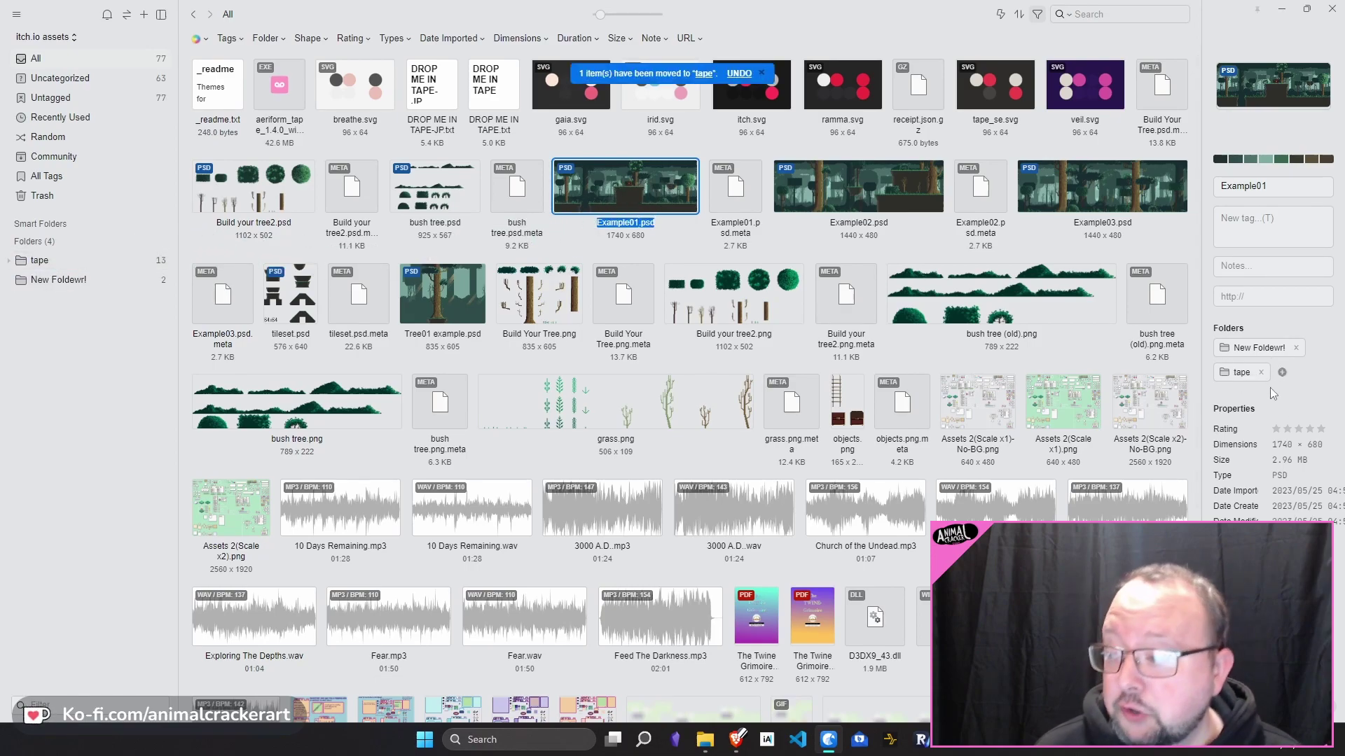
{"action": "key", "text": "Home"}
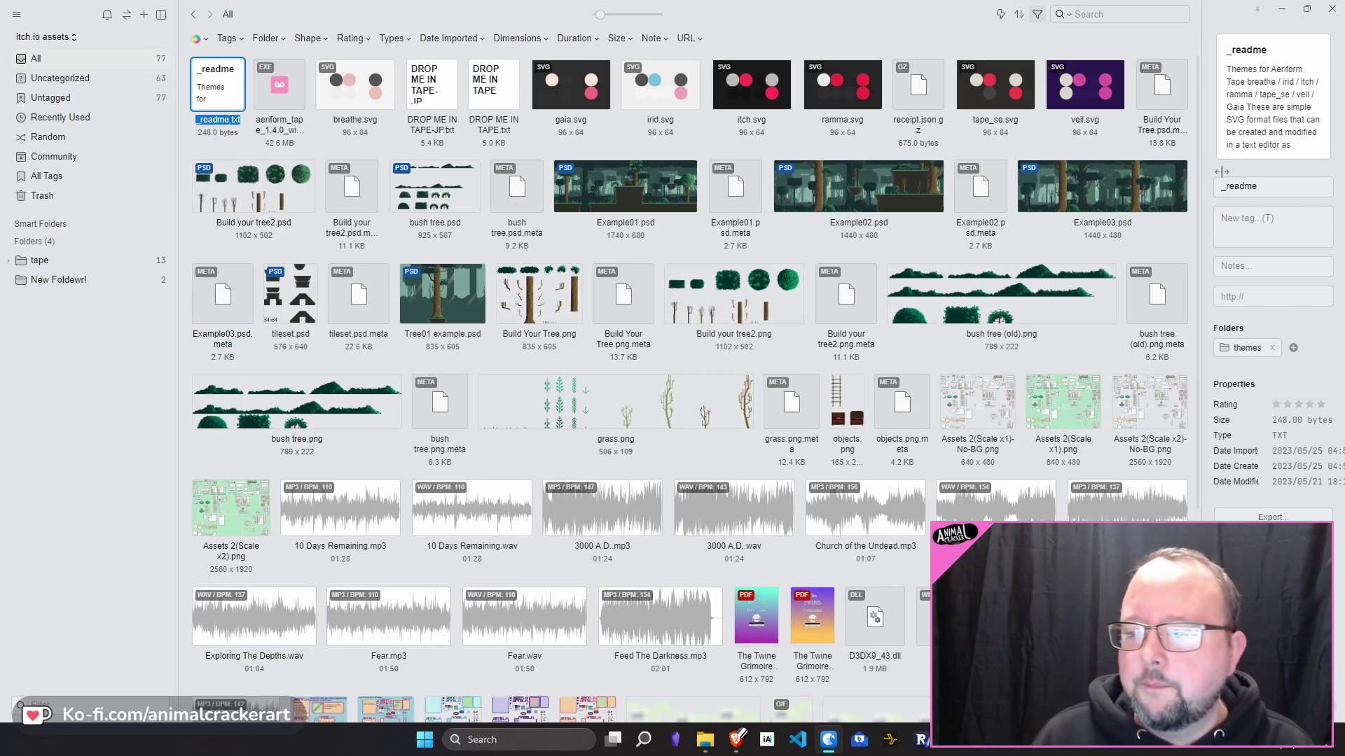
{"action": "left_click", "coordinate": [1304, 266]}
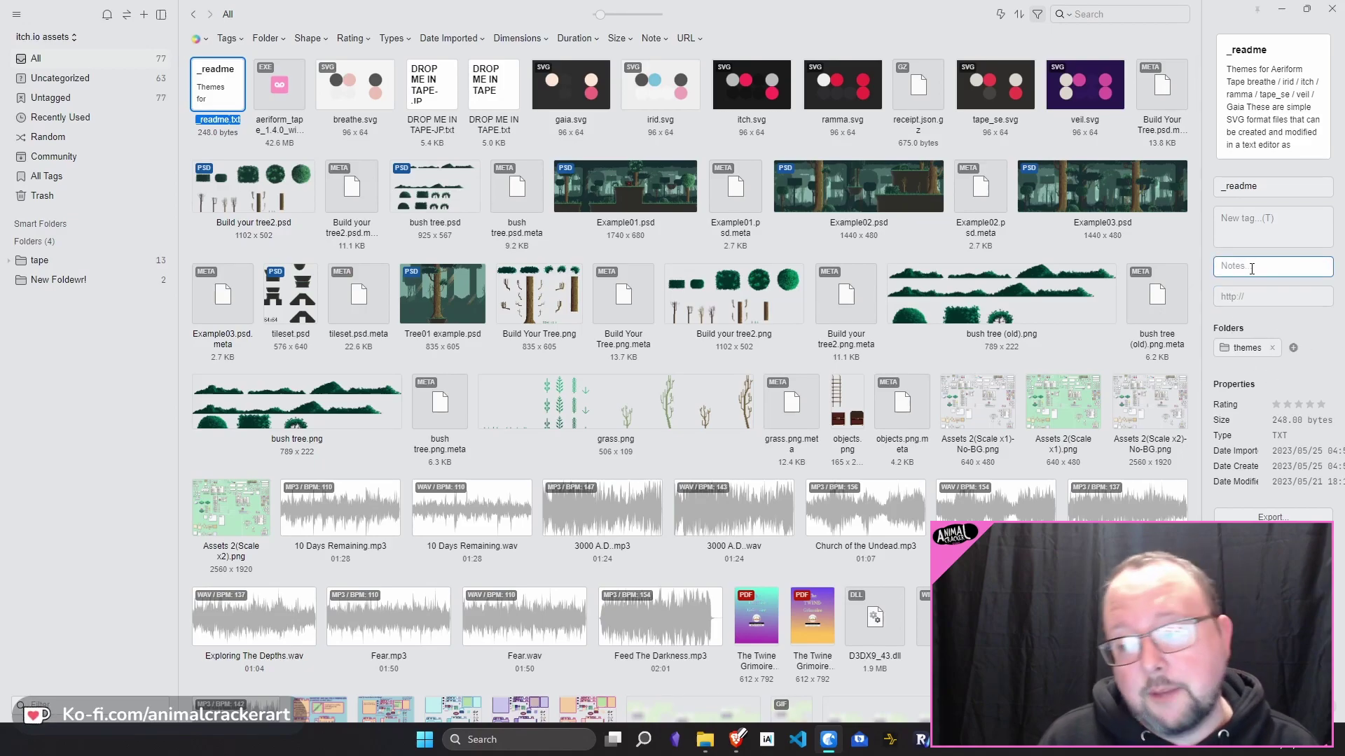
{"action": "left_click", "coordinate": [1233, 298]}
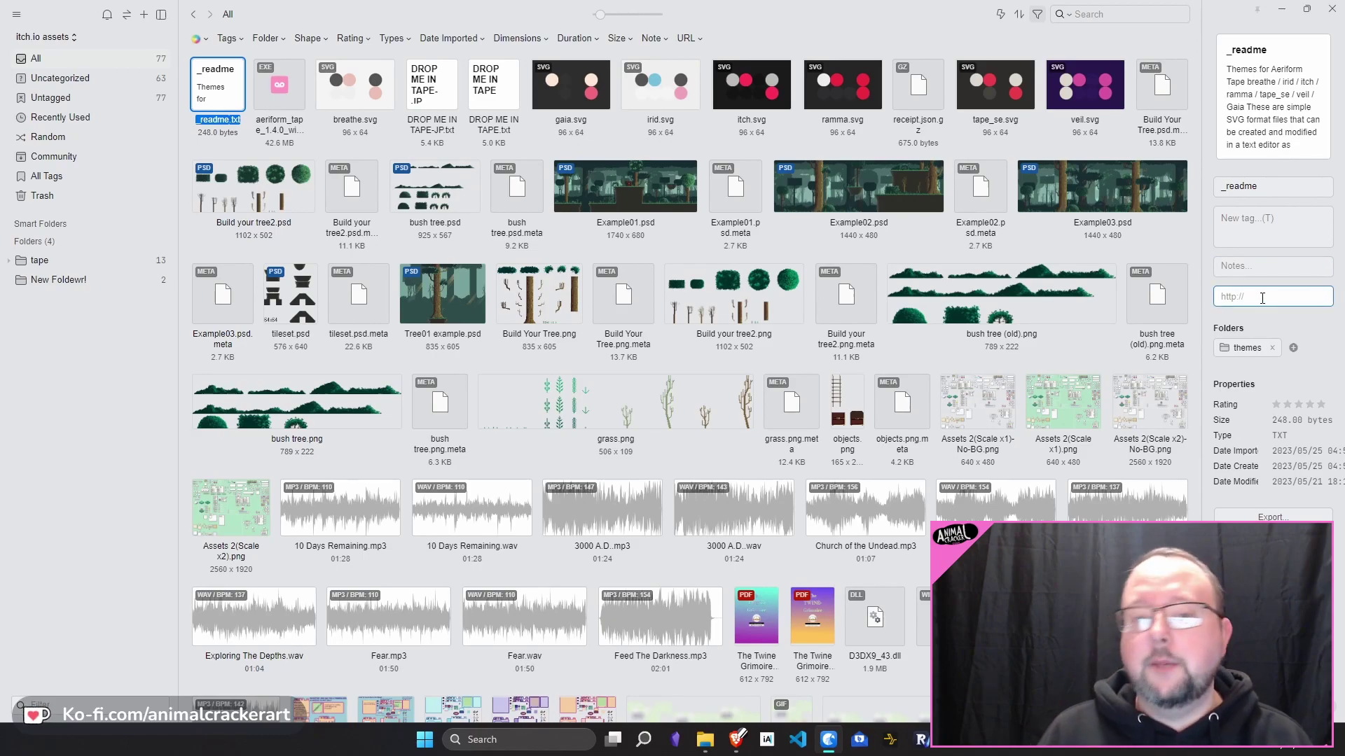
{"action": "left_click", "coordinate": [1245, 284]}
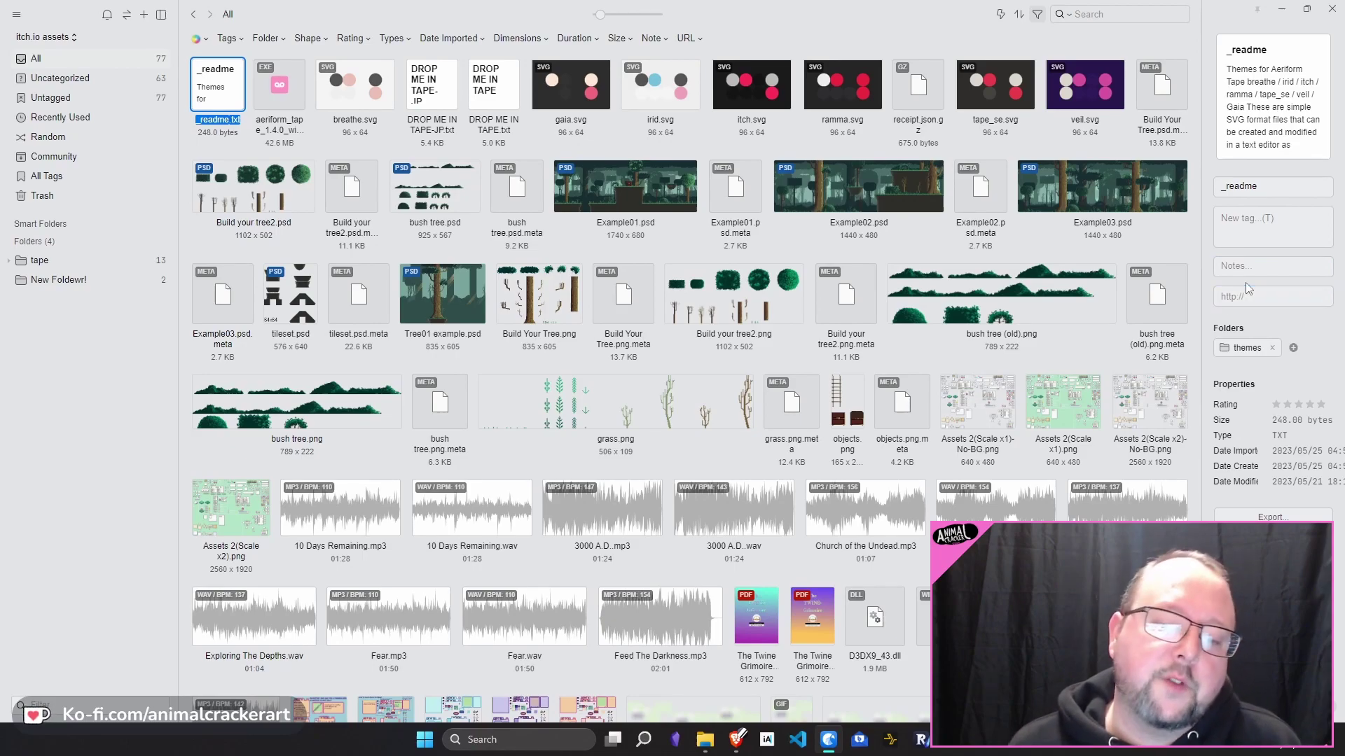
{"action": "key", "text": "e"}
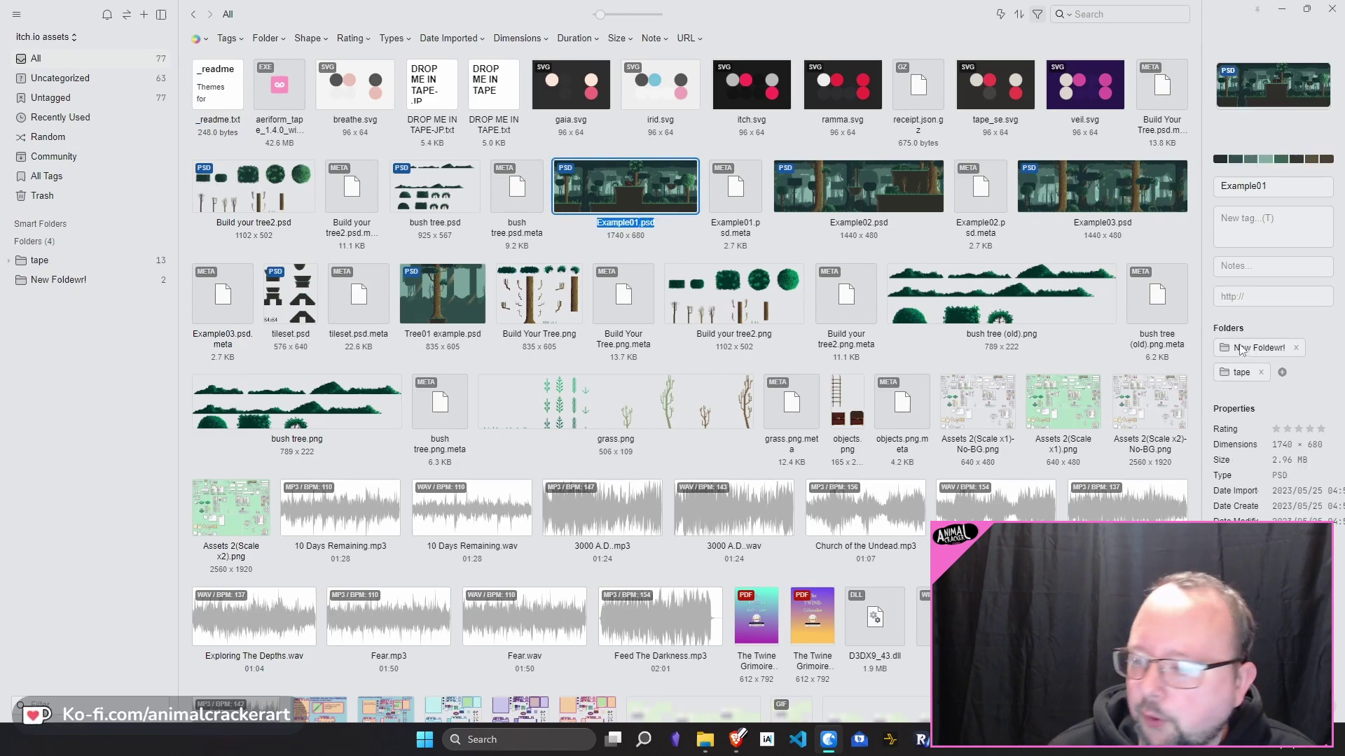
{"action": "left_click", "coordinate": [321, 154]}
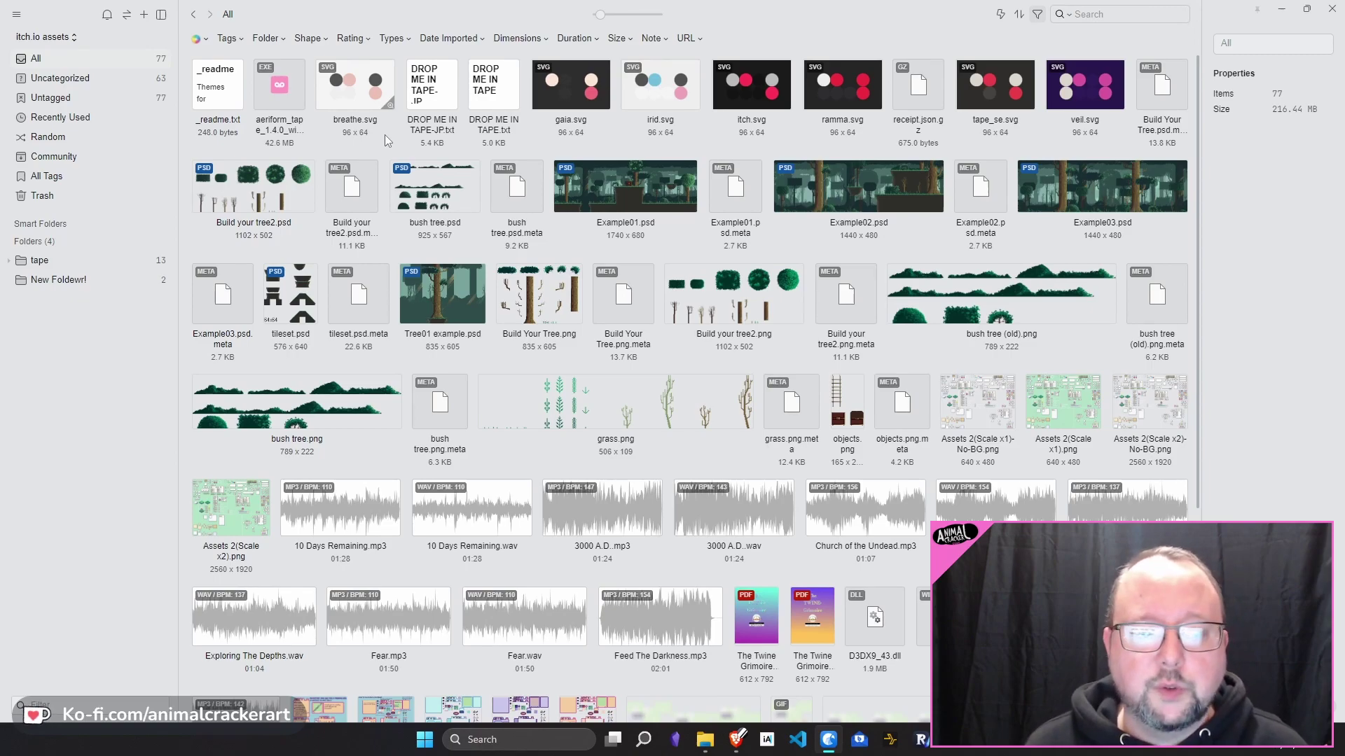
Step: Search the library for 'tree' and select the Build Your Tree.png result
{"action": "left_click", "coordinate": [1114, 14]}
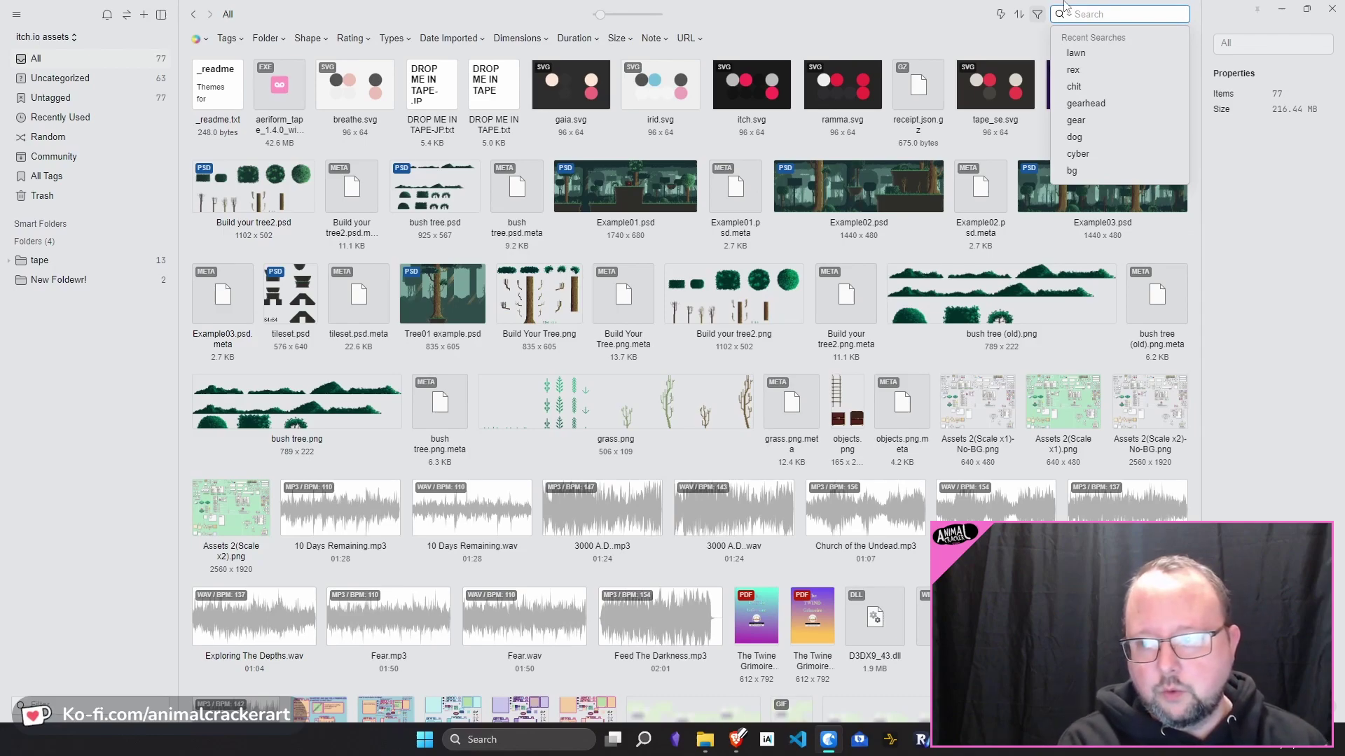
{"action": "type", "text": "tree"}
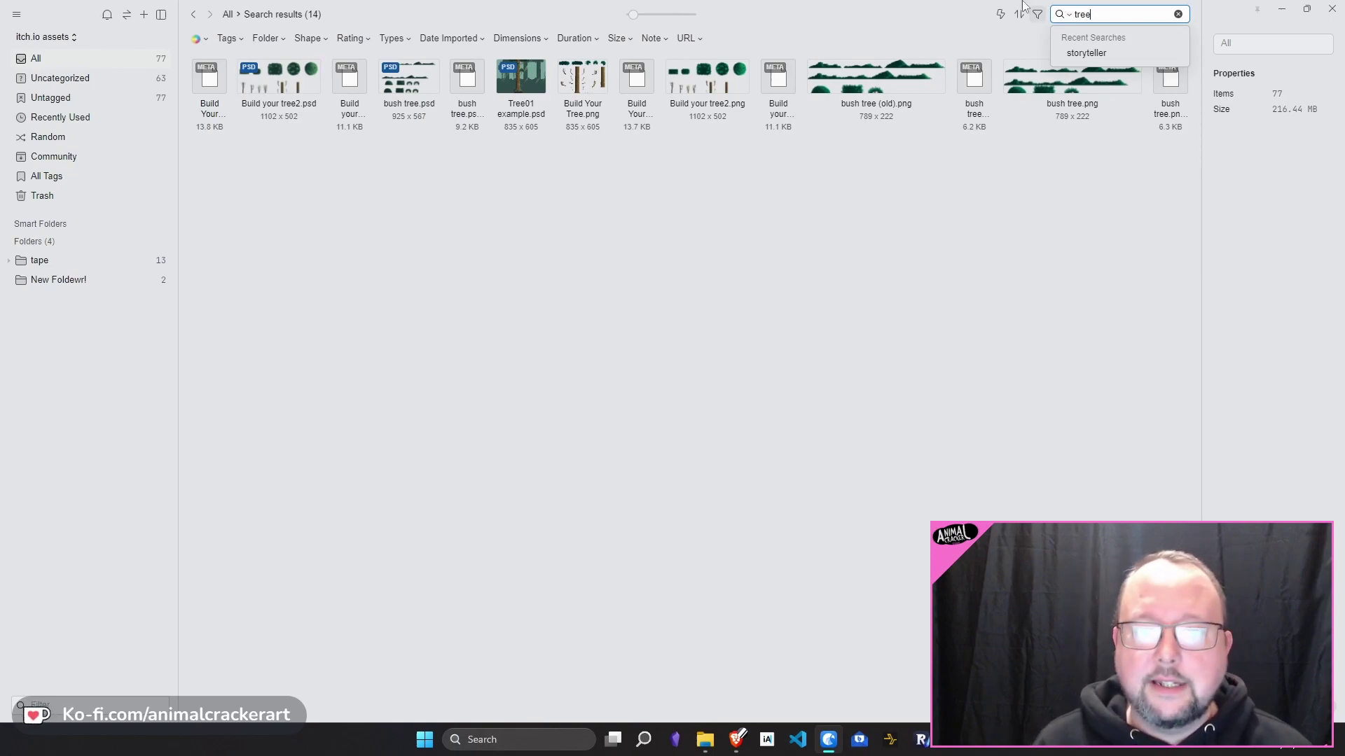
{"action": "left_click", "coordinate": [595, 83]}
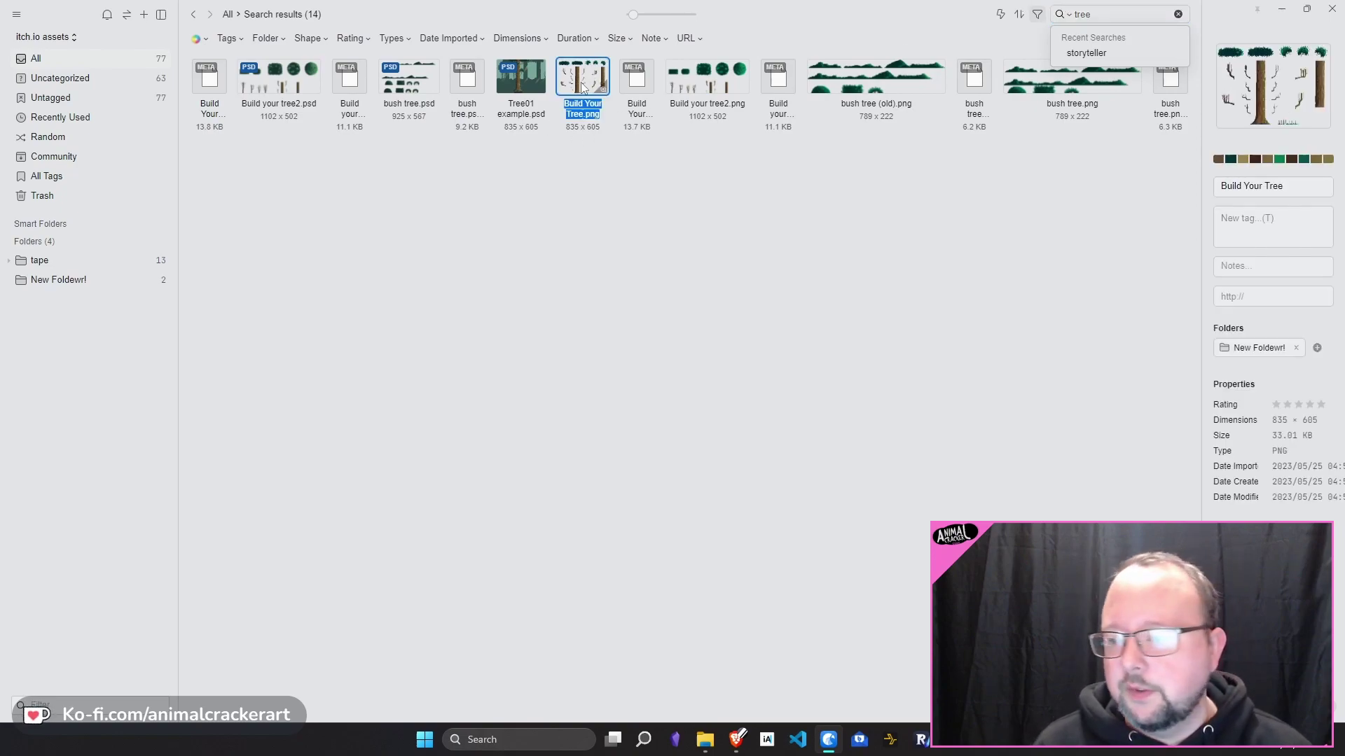
Step: Look over the image's name, notes and source URL fields, then deselect it and clear the 'tree' search
{"action": "left_click", "coordinate": [1264, 185]}
{"action": "key", "text": "ctrl+a"}
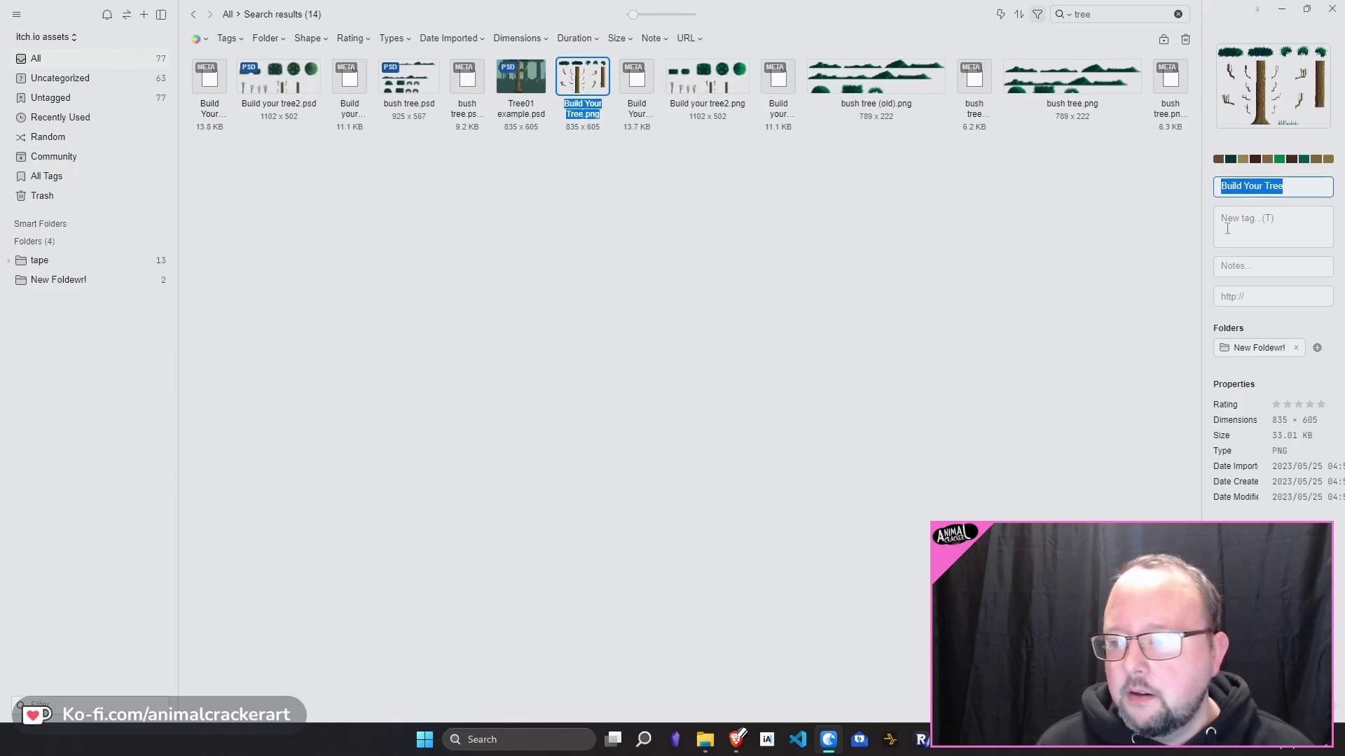
{"action": "left_click", "coordinate": [1271, 266]}
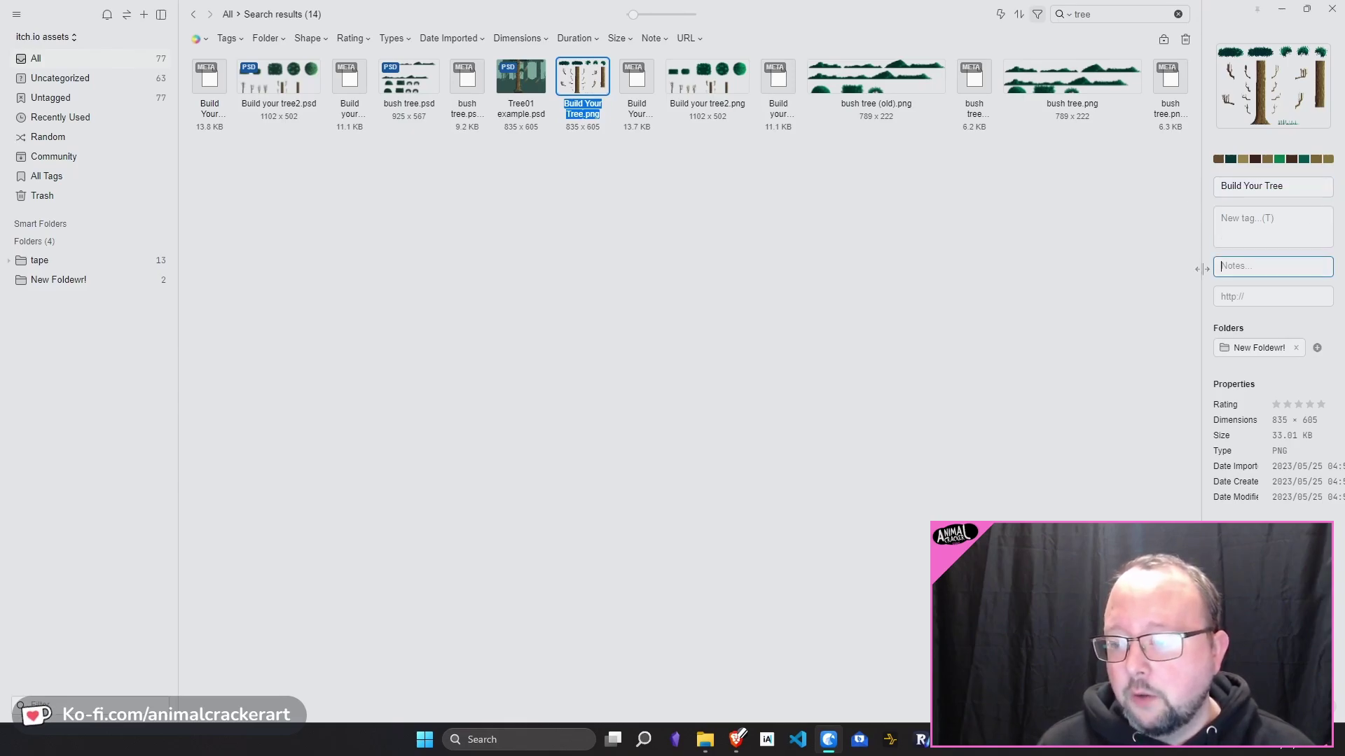
{"action": "left_click", "coordinate": [1319, 296]}
{"action": "key", "text": "Escape"}
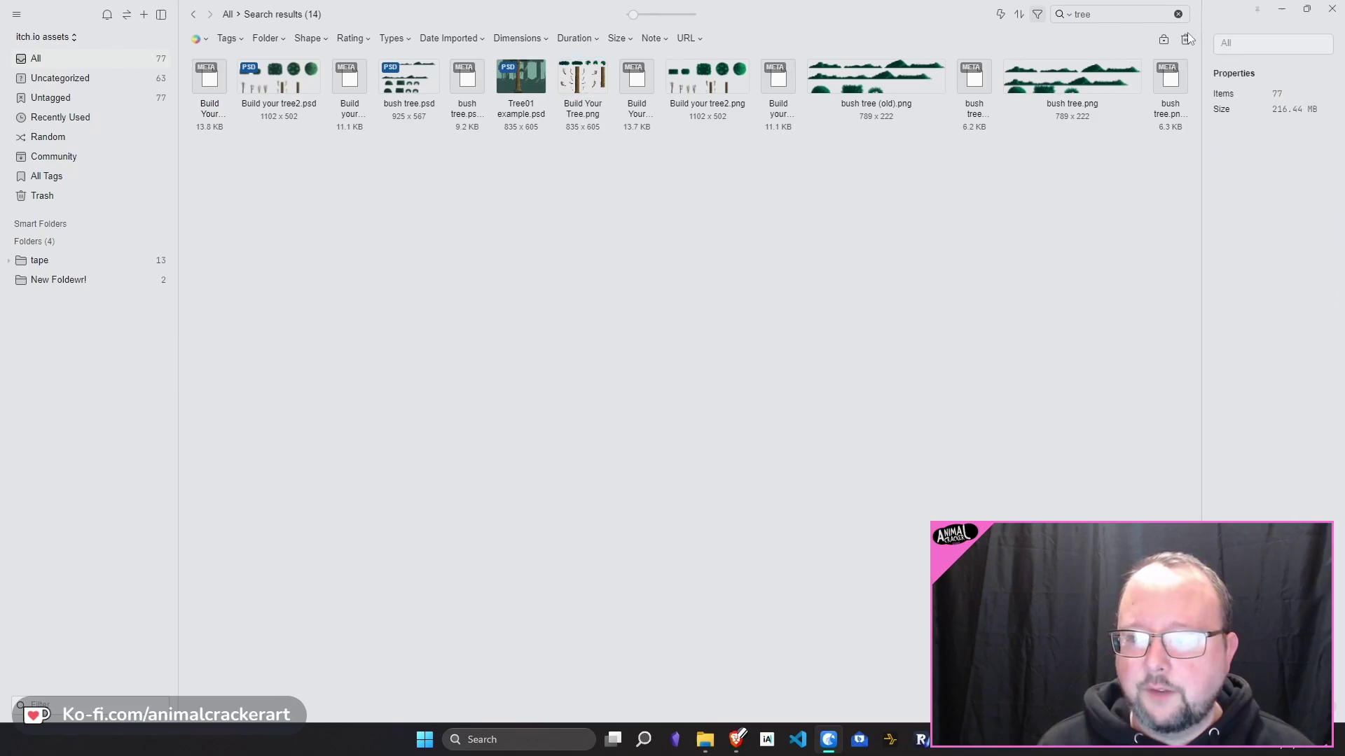
{"action": "left_click", "coordinate": [1178, 14]}
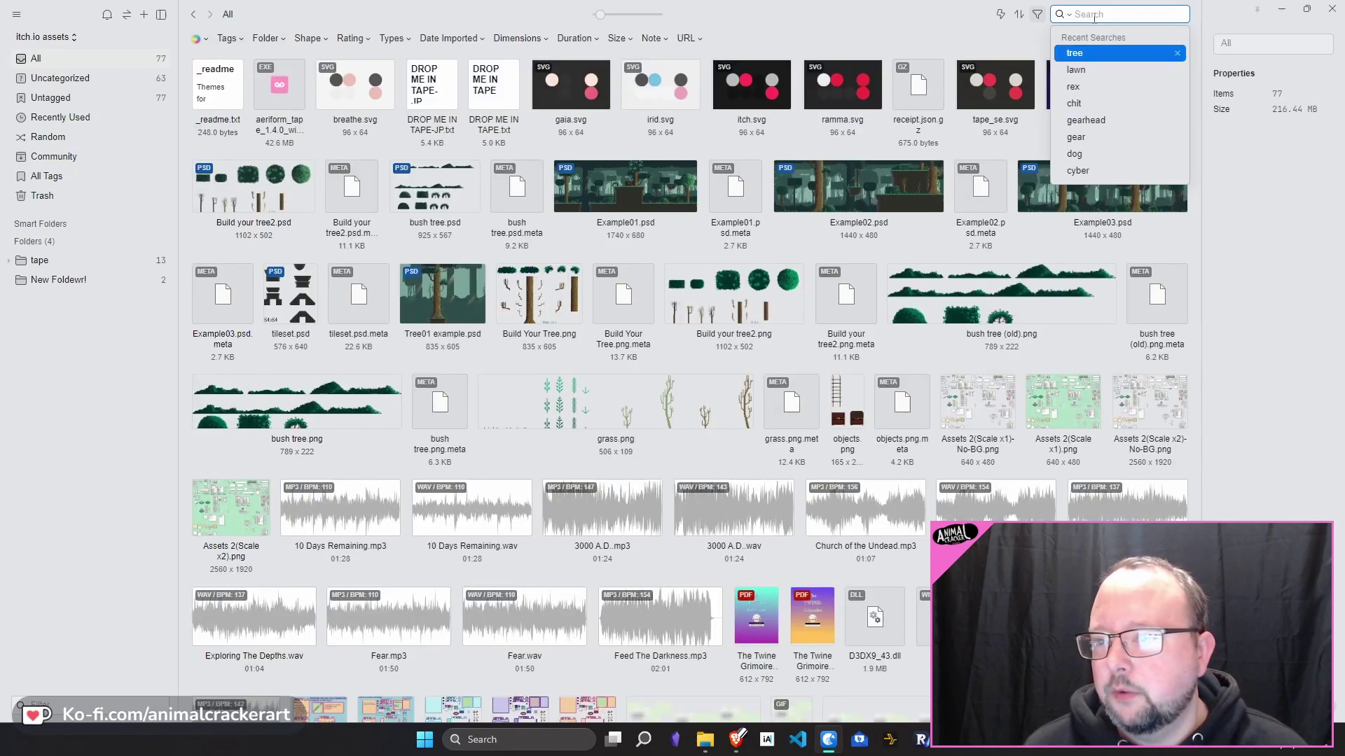
Step: Filter the assets by a dark blue, then magenta, in the colour picker
{"action": "left_click", "coordinate": [1038, 14]}
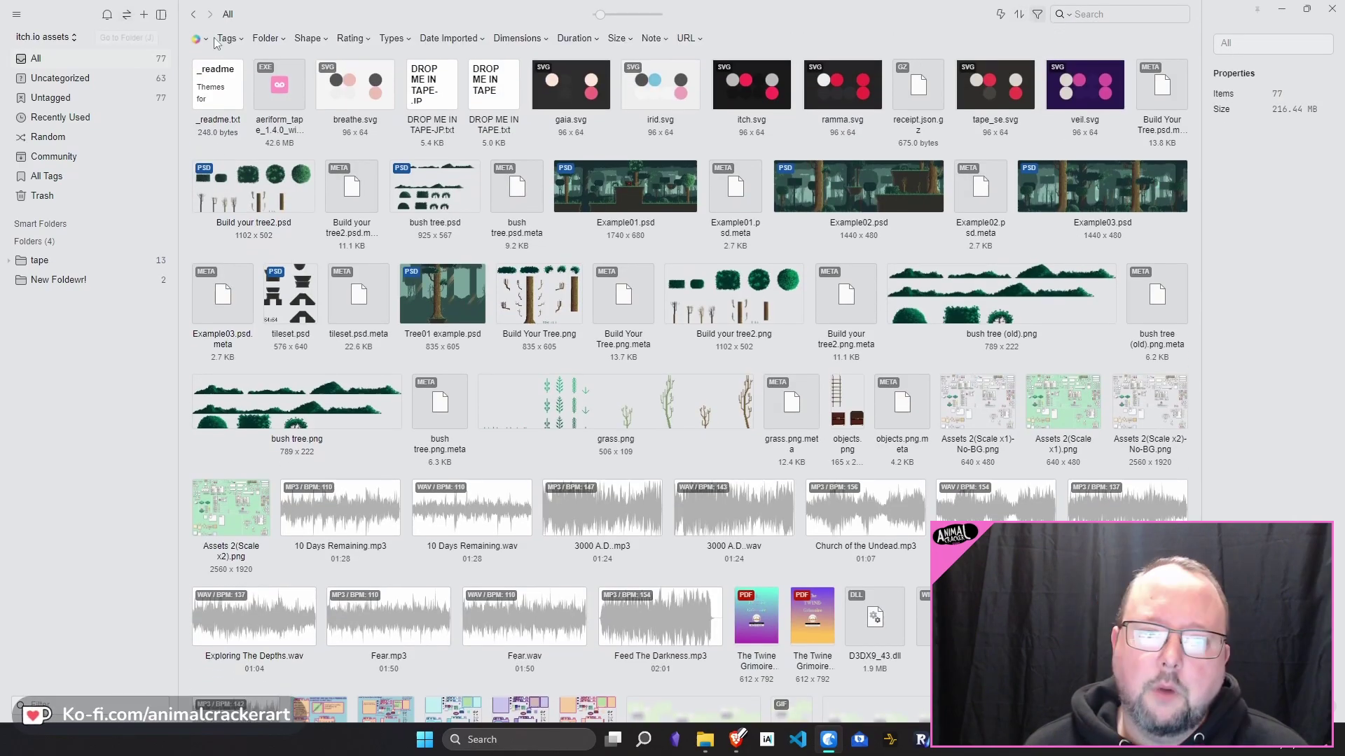
{"action": "left_click", "coordinate": [197, 38]}
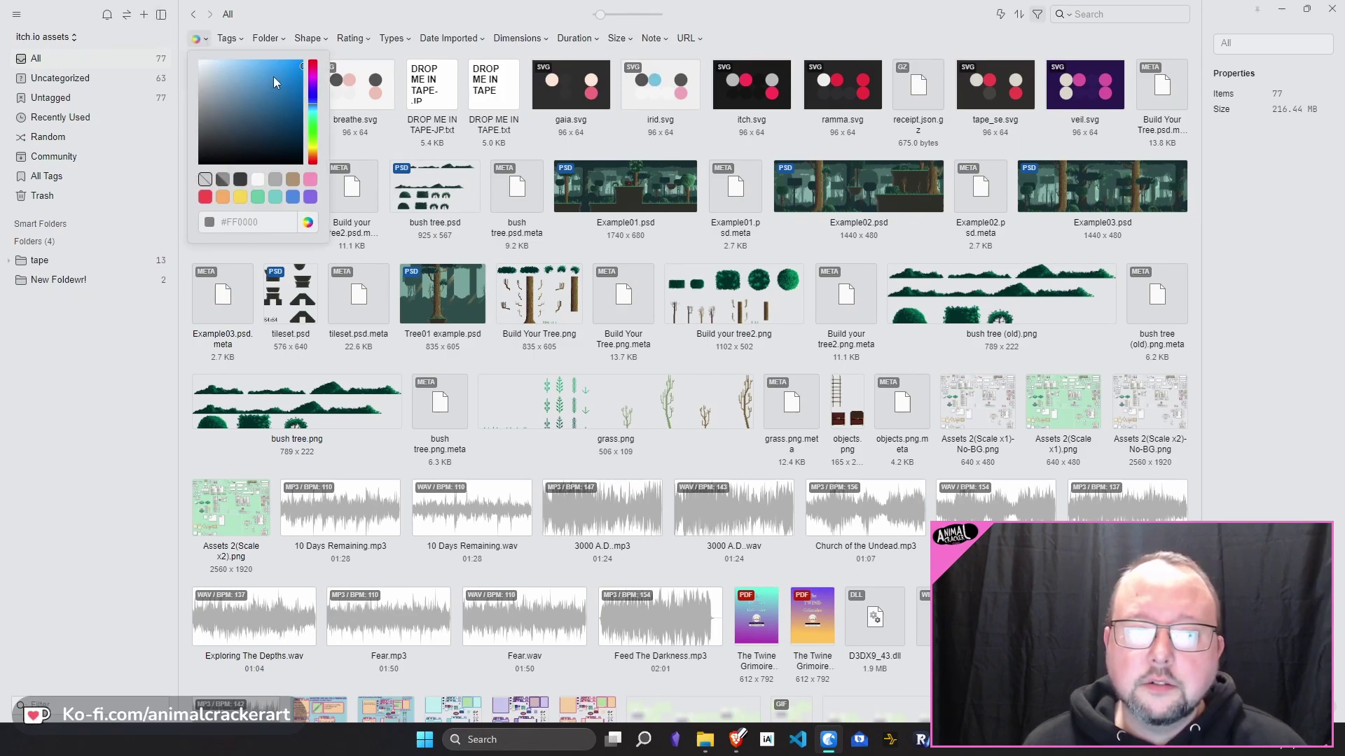
{"action": "left_click", "coordinate": [275, 75]}
{"action": "left_click", "coordinate": [281, 111]}
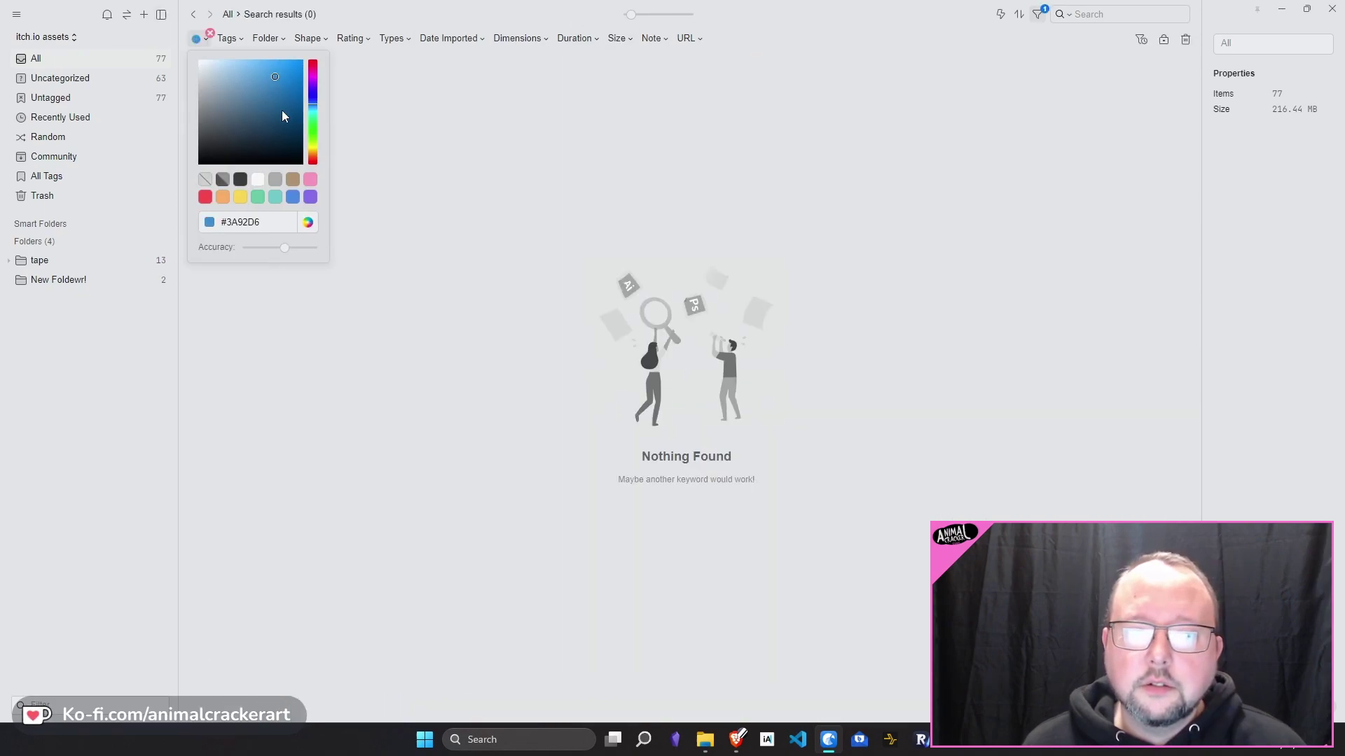
{"action": "left_click", "coordinate": [315, 80]}
{"action": "left_click", "coordinate": [466, 192]}
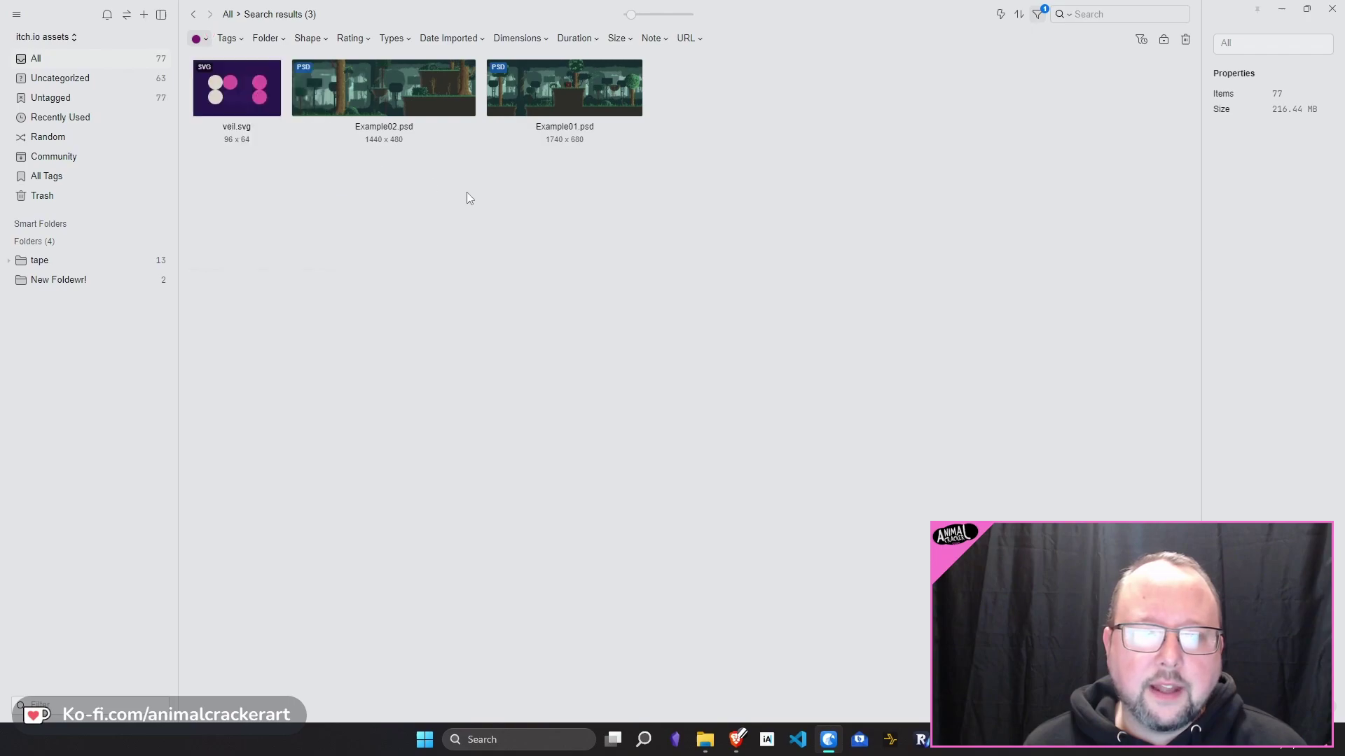
Step: Try brighter magenta, muted purple and grey-teal filter colours, then clear the colour filter for tag options
{"action": "left_click", "coordinate": [199, 39]}
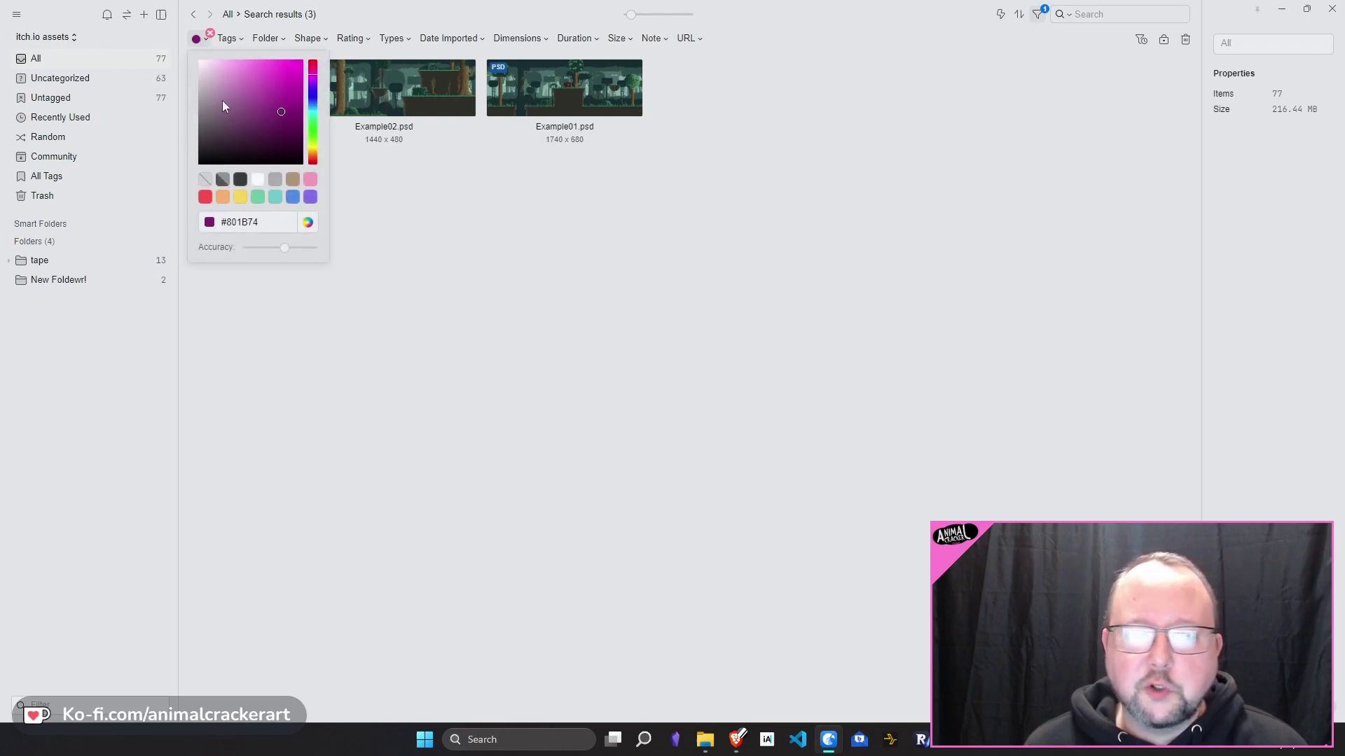
{"action": "left_click", "coordinate": [270, 73]}
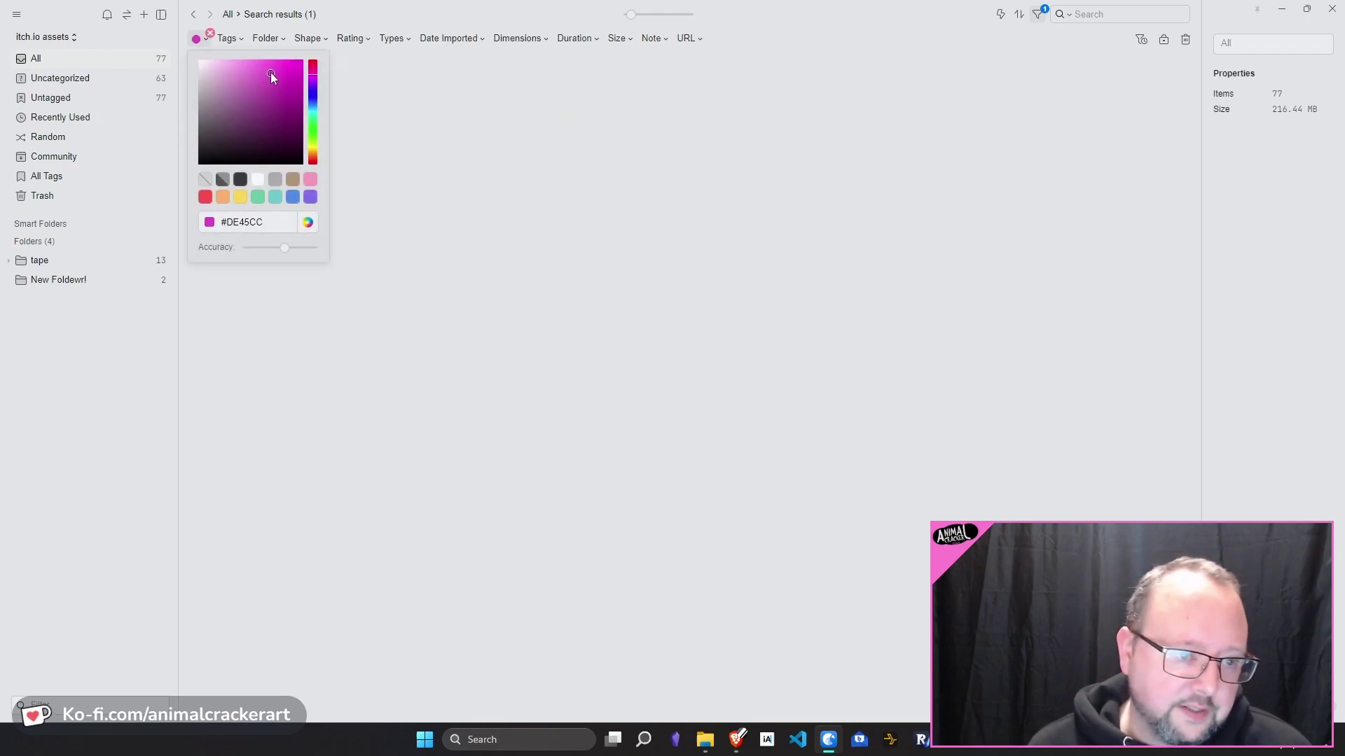
{"action": "left_click", "coordinate": [287, 84]}
{"action": "mouse_move", "coordinate": [287, 86]}
{"action": "left_mouse_down"}
{"action": "mouse_move", "coordinate": [261, 115]}
{"action": "mouse_move", "coordinate": [230, 112]}
{"action": "left_mouse_up"}
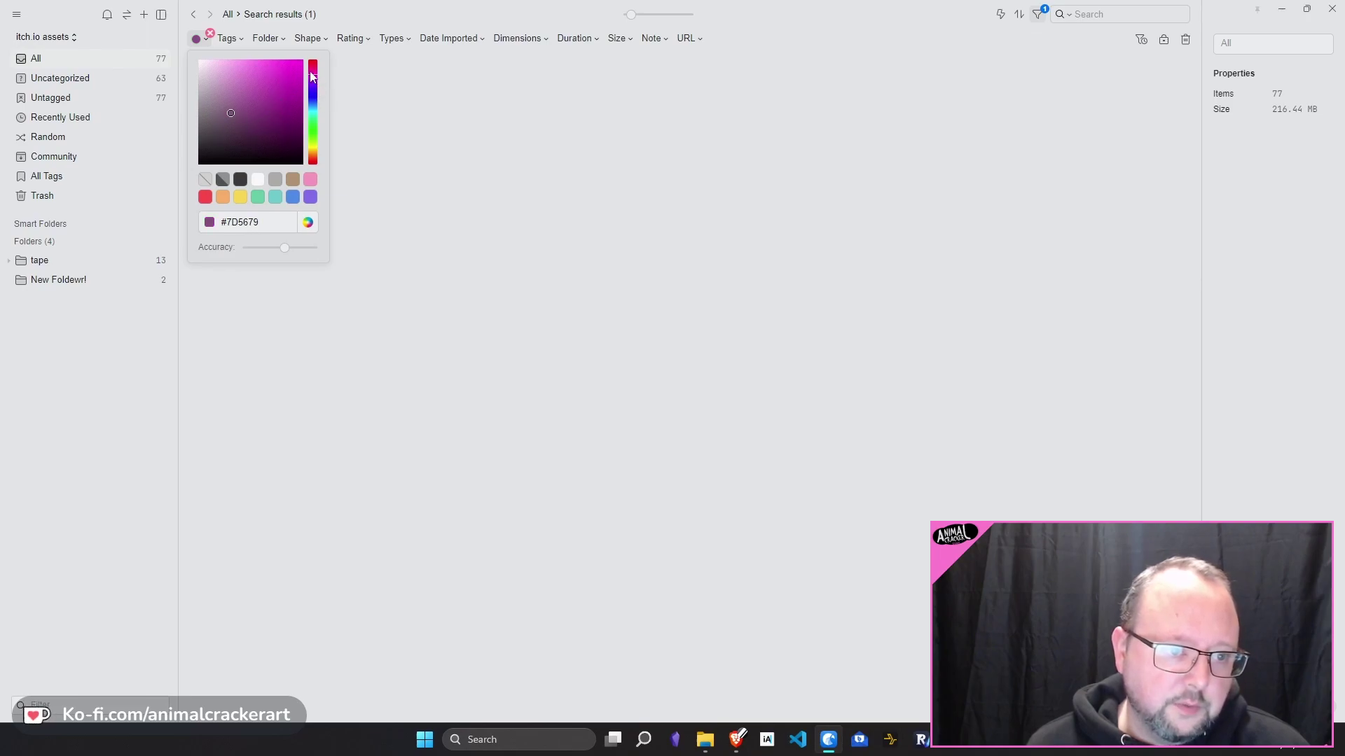
{"action": "left_click_drag", "start_coordinate": [313, 98], "coordinate": [317, 106]}
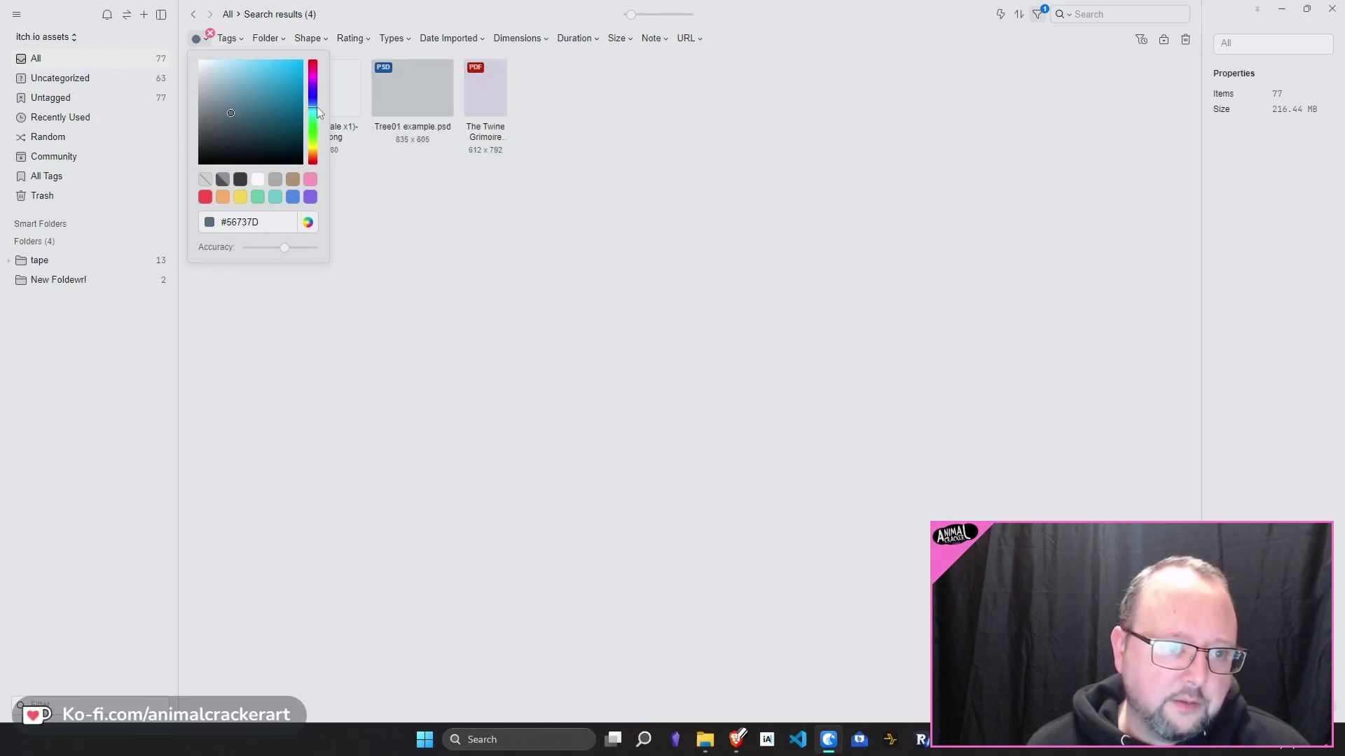
{"action": "left_click", "coordinate": [393, 192]}
{"action": "left_click", "coordinate": [205, 39]}
{"action": "left_click", "coordinate": [230, 38]}
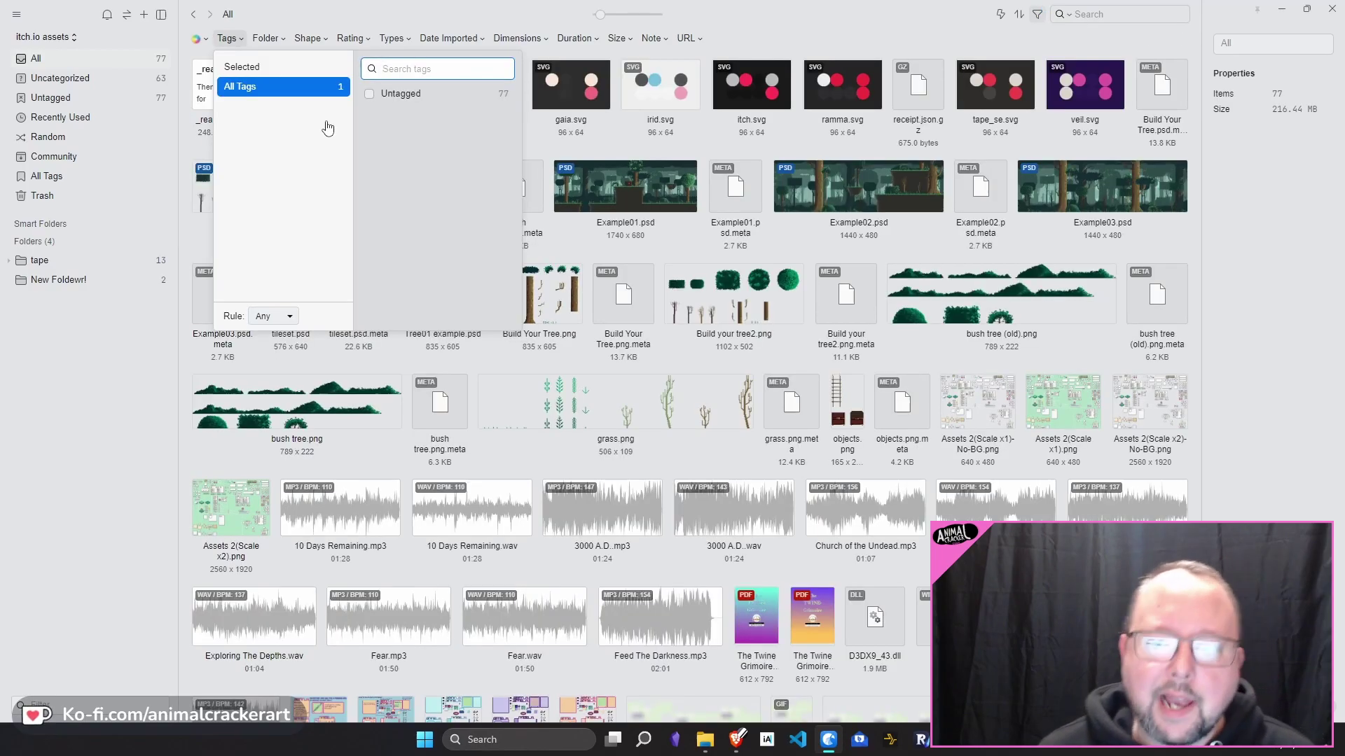
Step: Open the folder filter options, then select and double-click the gaia.svg theme file
{"action": "left_click", "coordinate": [271, 42]}
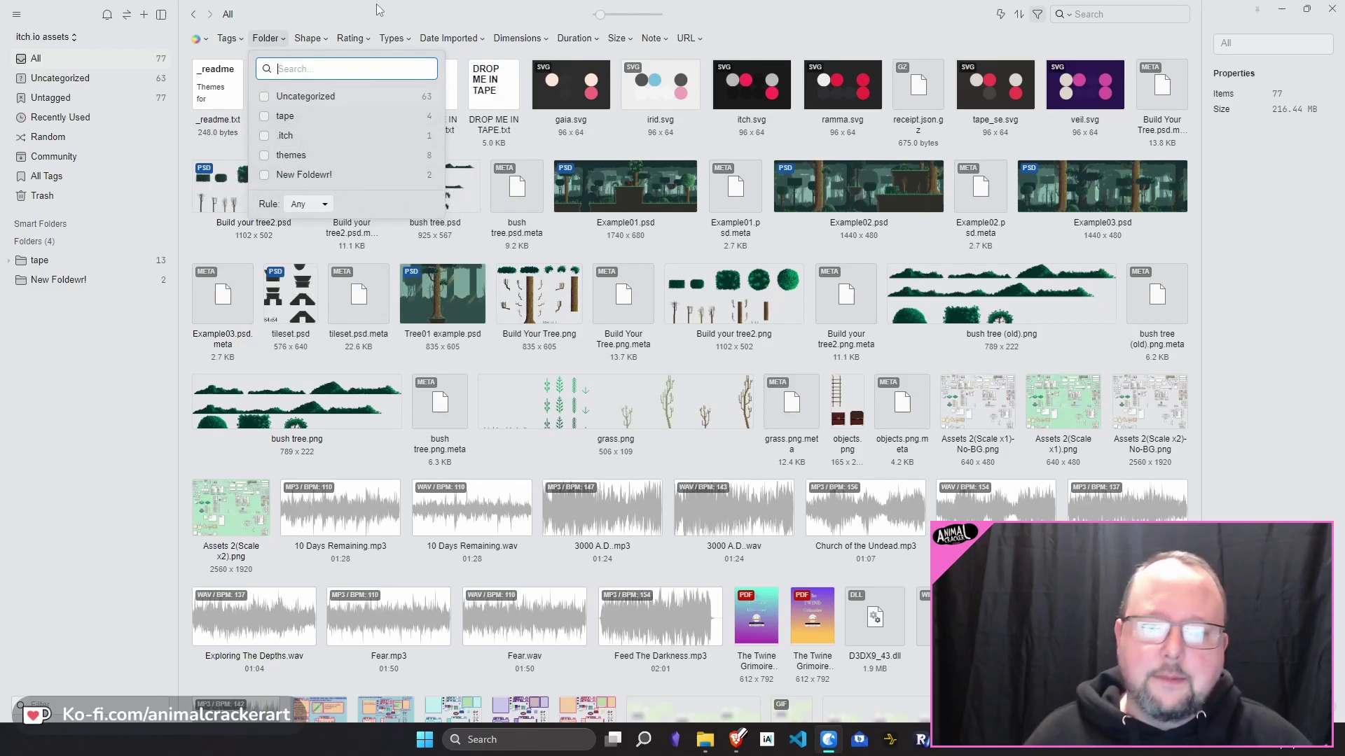
{"action": "left_click", "coordinate": [601, 82]}
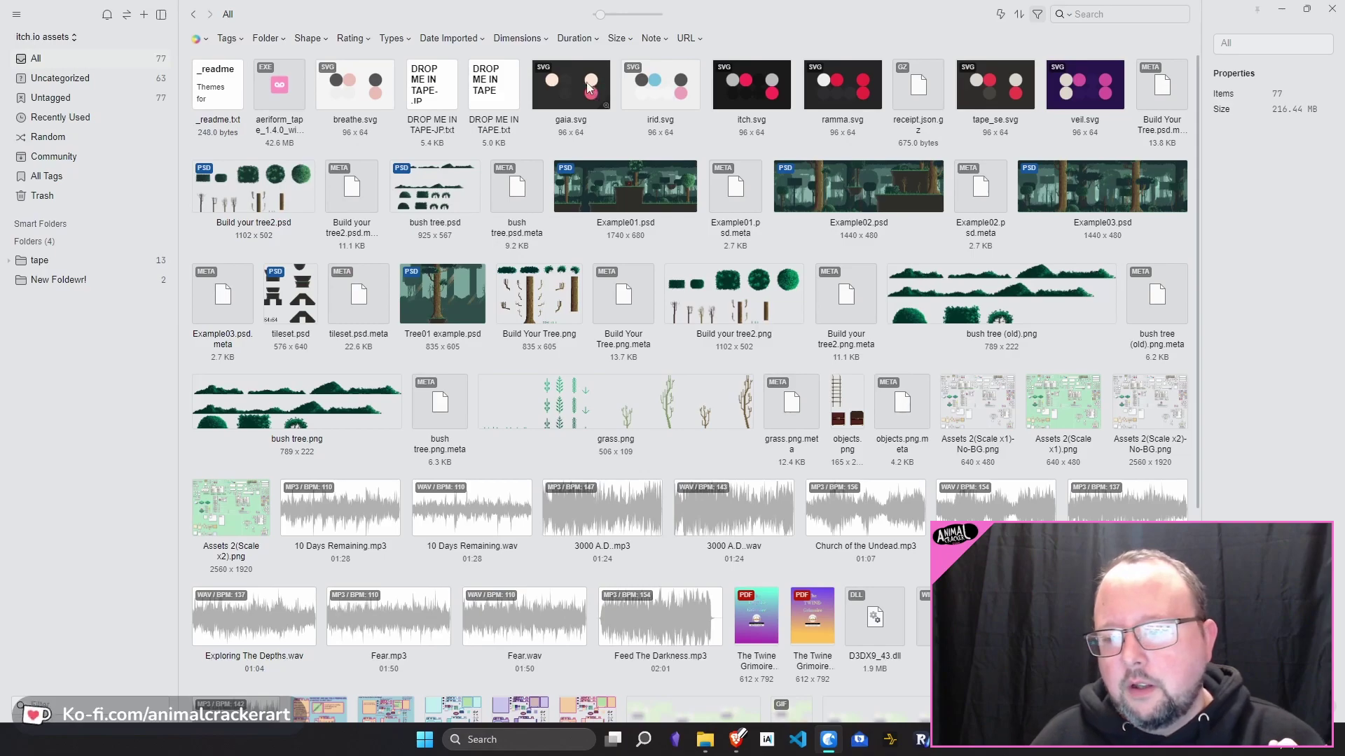
{"action": "double_click", "coordinate": [568, 119]}
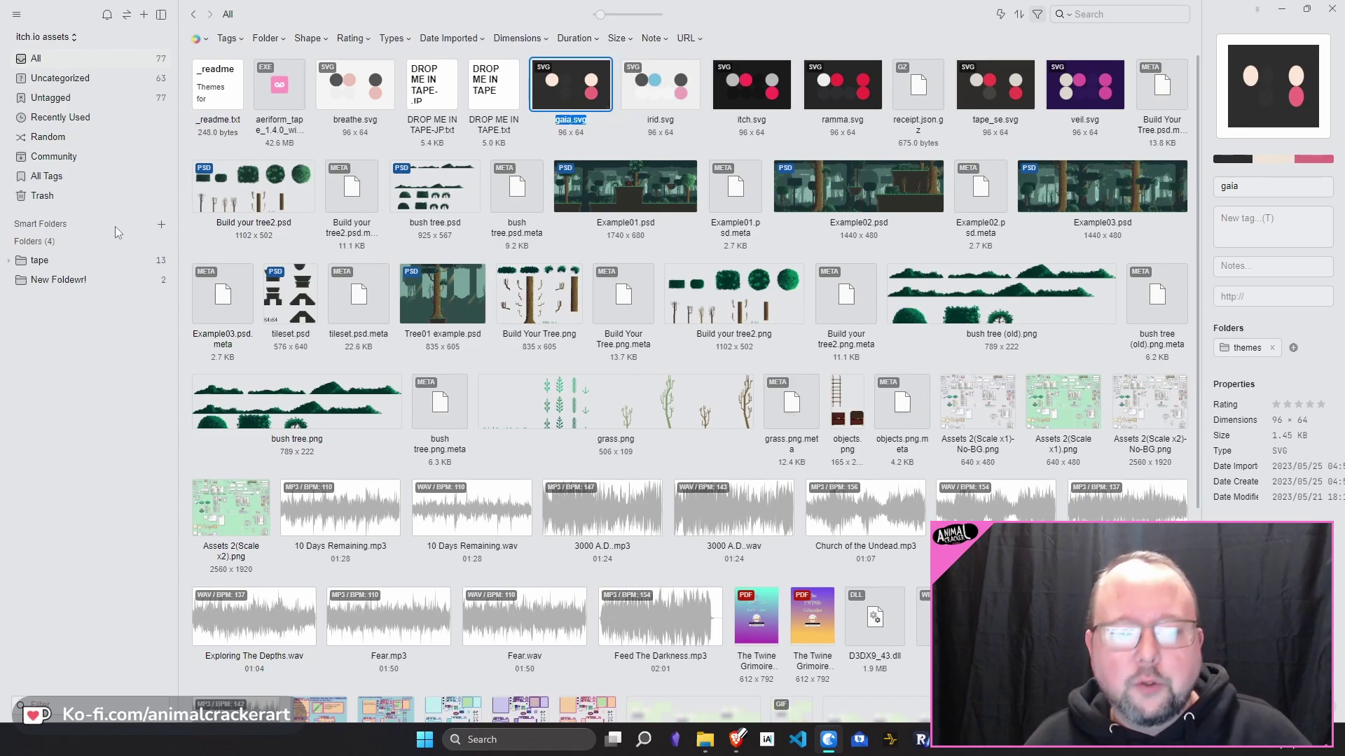
Step: Expand tape, review the eight files in the themes folder, then return to All items
{"action": "left_click", "coordinate": [9, 261]}
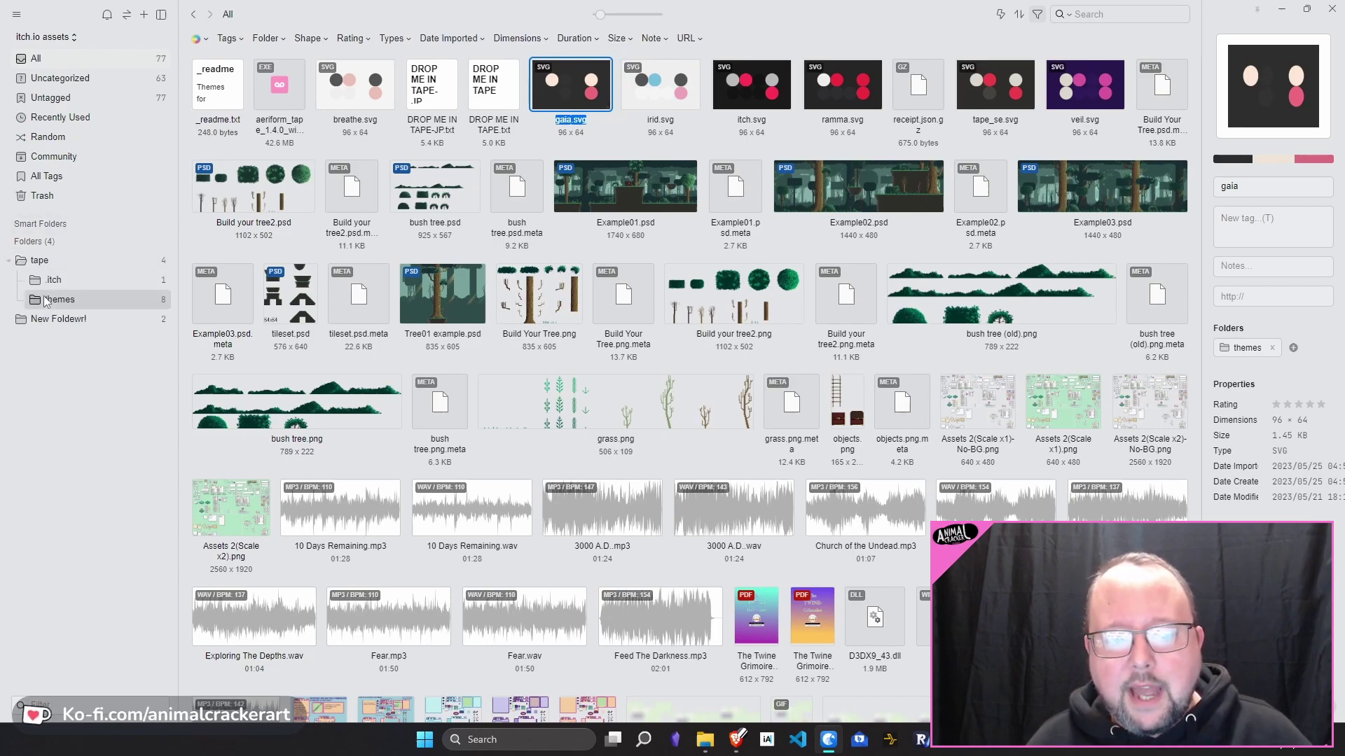
{"action": "left_click", "coordinate": [74, 301]}
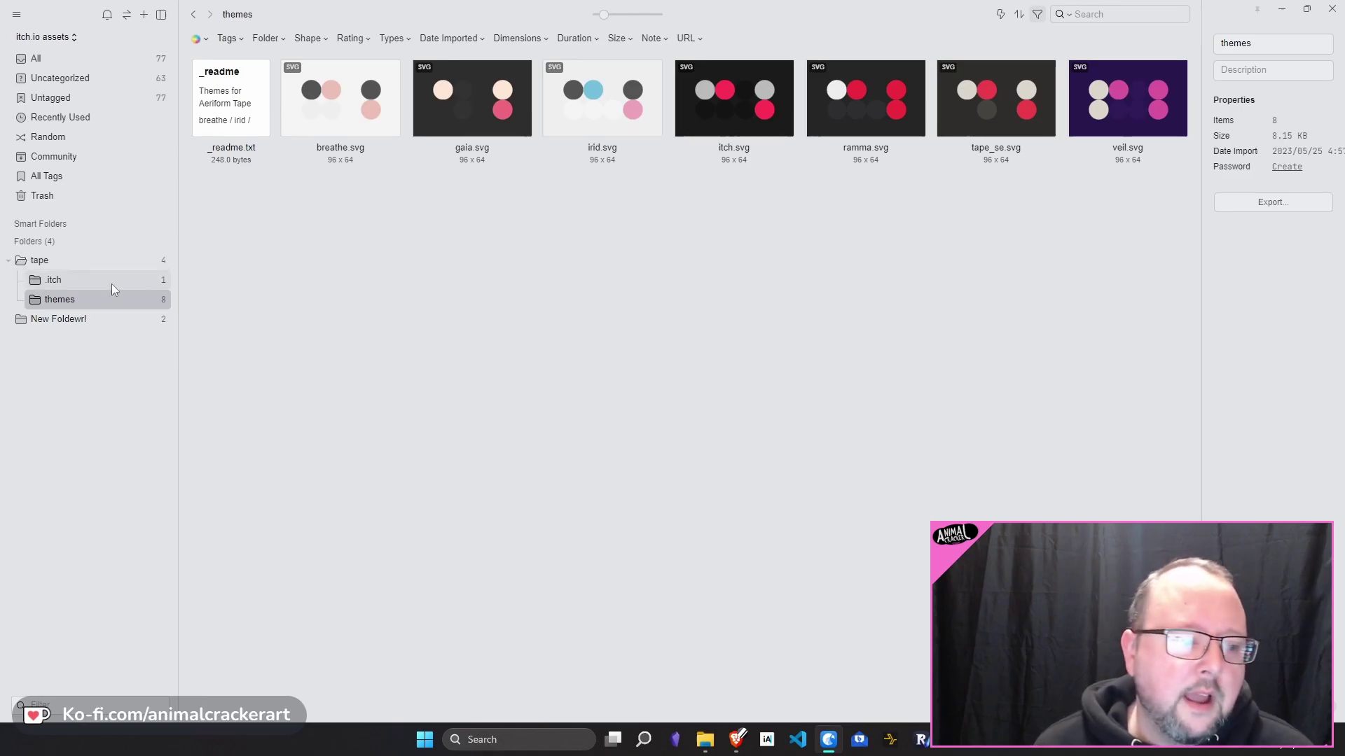
{"action": "left_click", "coordinate": [35, 59]}
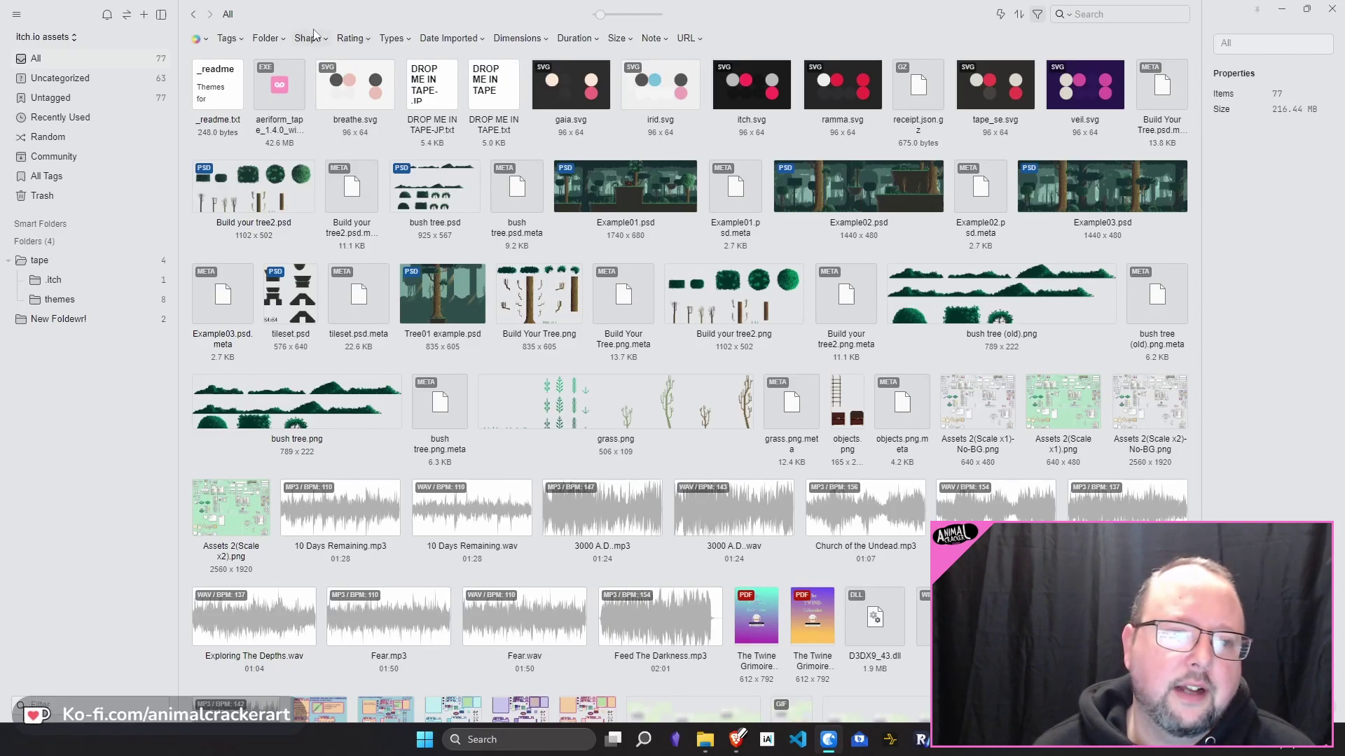
Step: Give ramma.svg the tags TAGONE and TAGTWO using the T tag shortcut
{"action": "left_click", "coordinate": [259, 39]}
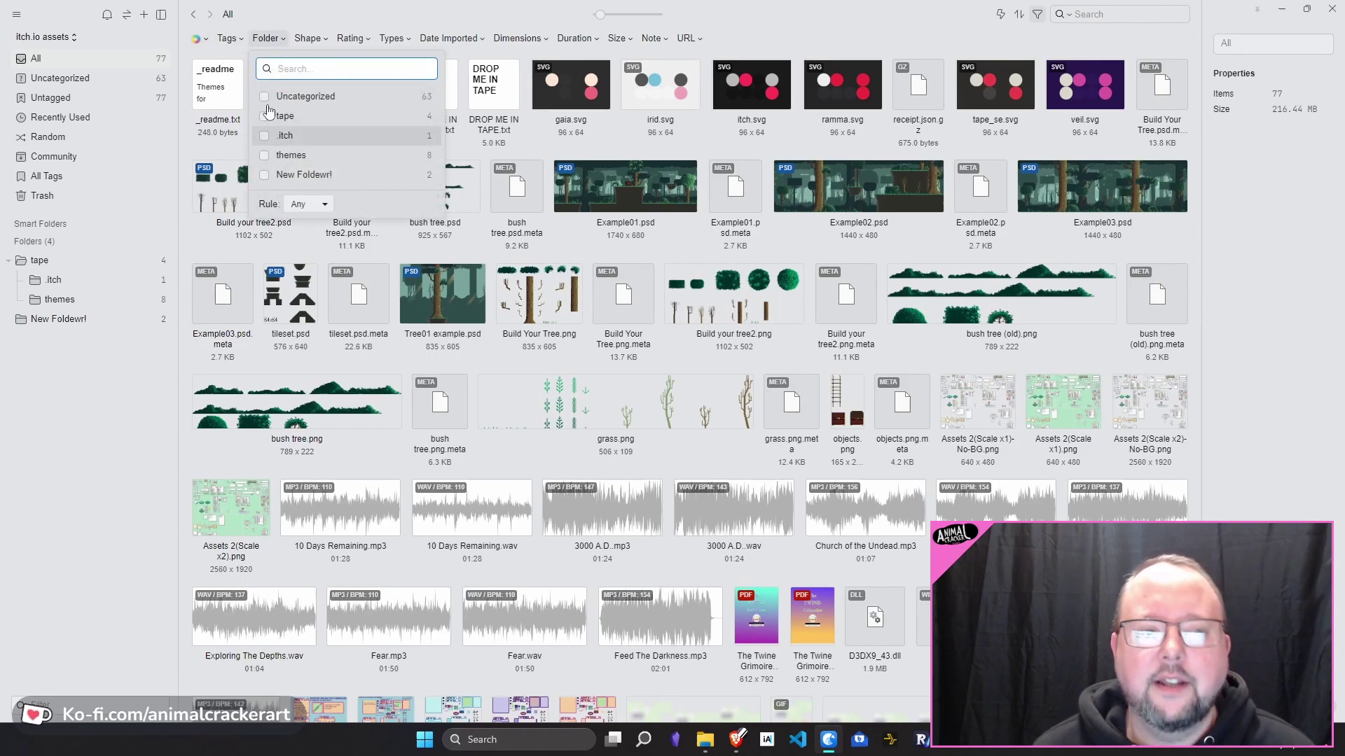
{"action": "left_click", "coordinate": [228, 39]}
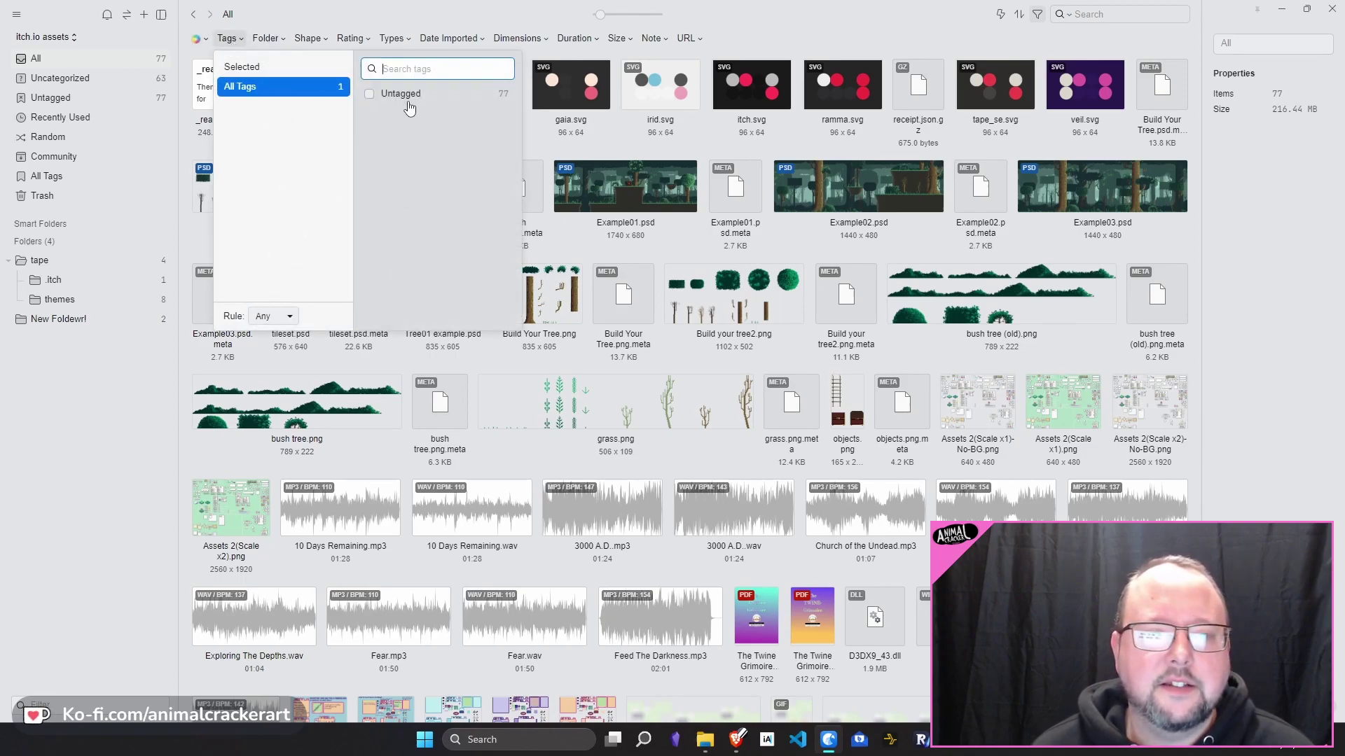
{"action": "left_click", "coordinate": [843, 84]}
{"action": "key", "text": "t"}
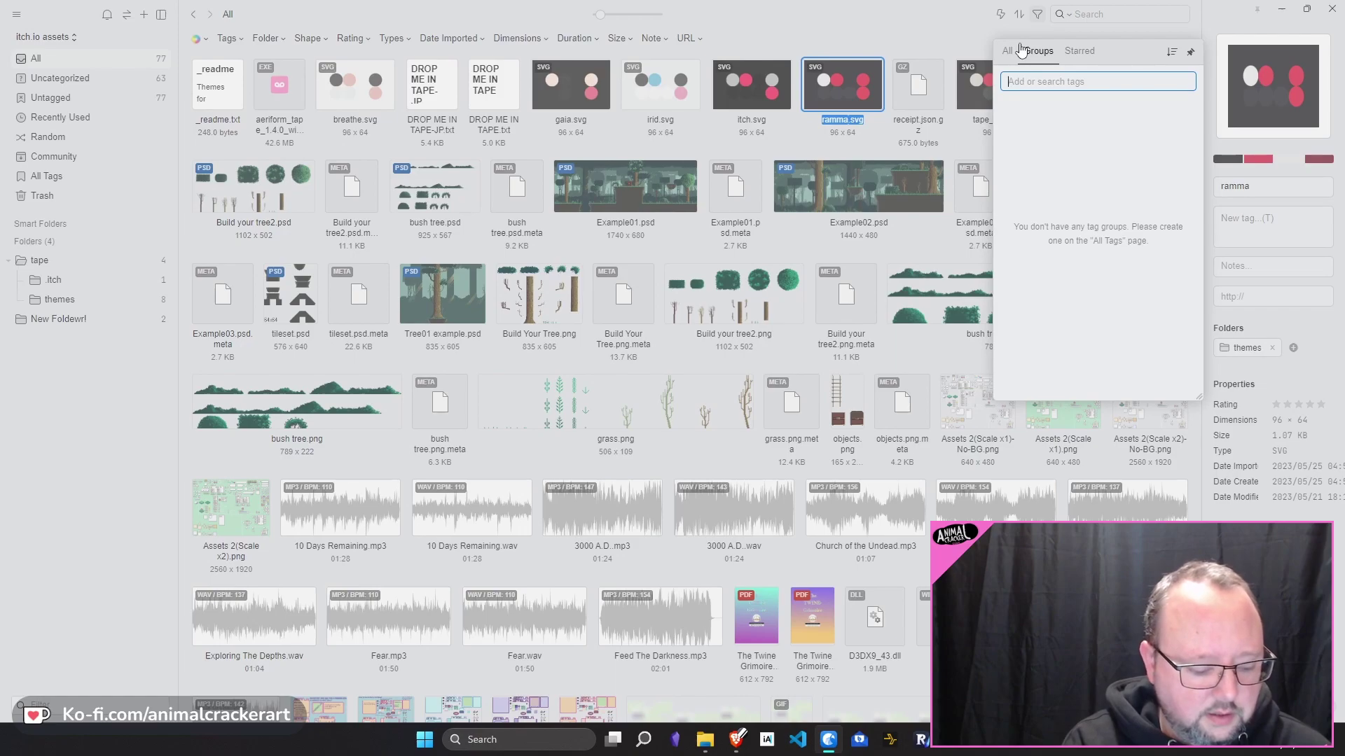
{"action": "type", "text": "TAGONE"}
{"action": "key", "text": "Return"}
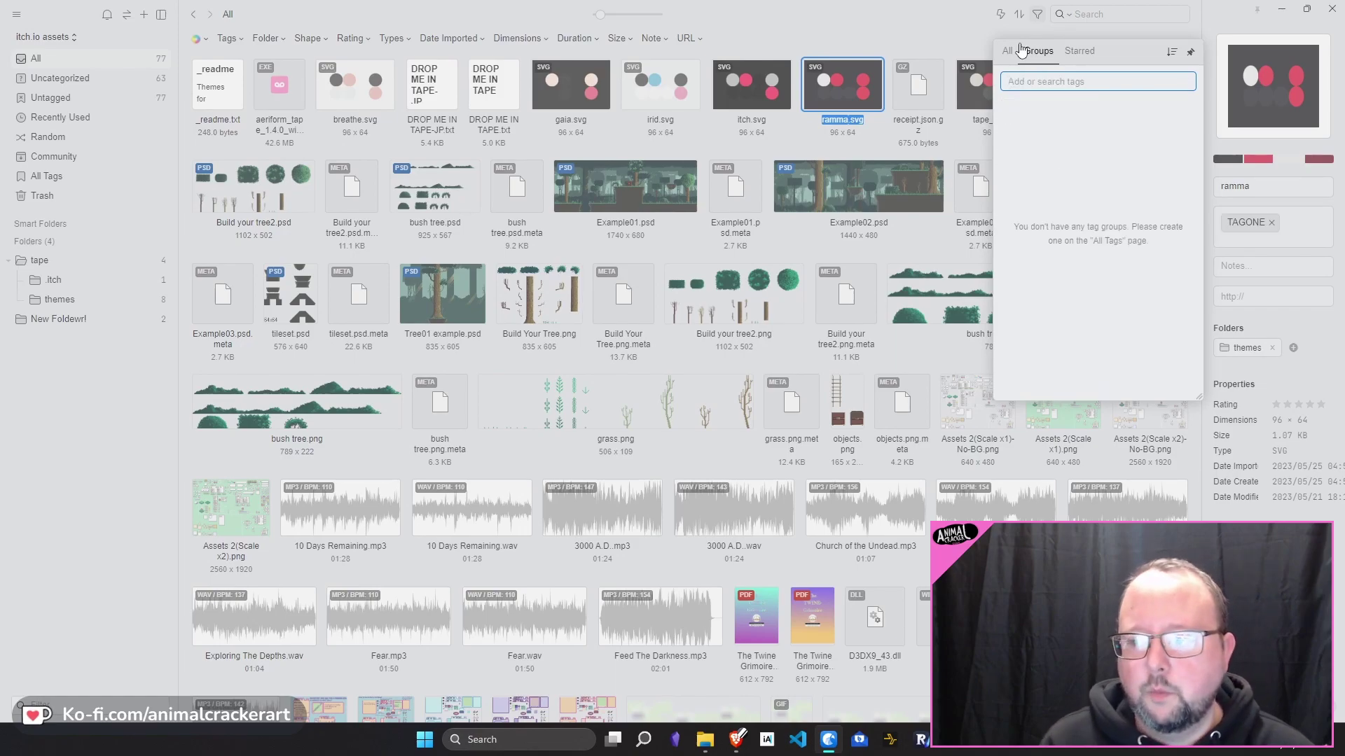
{"action": "type", "text": "TAGTWO"}
{"action": "key", "text": "Return"}
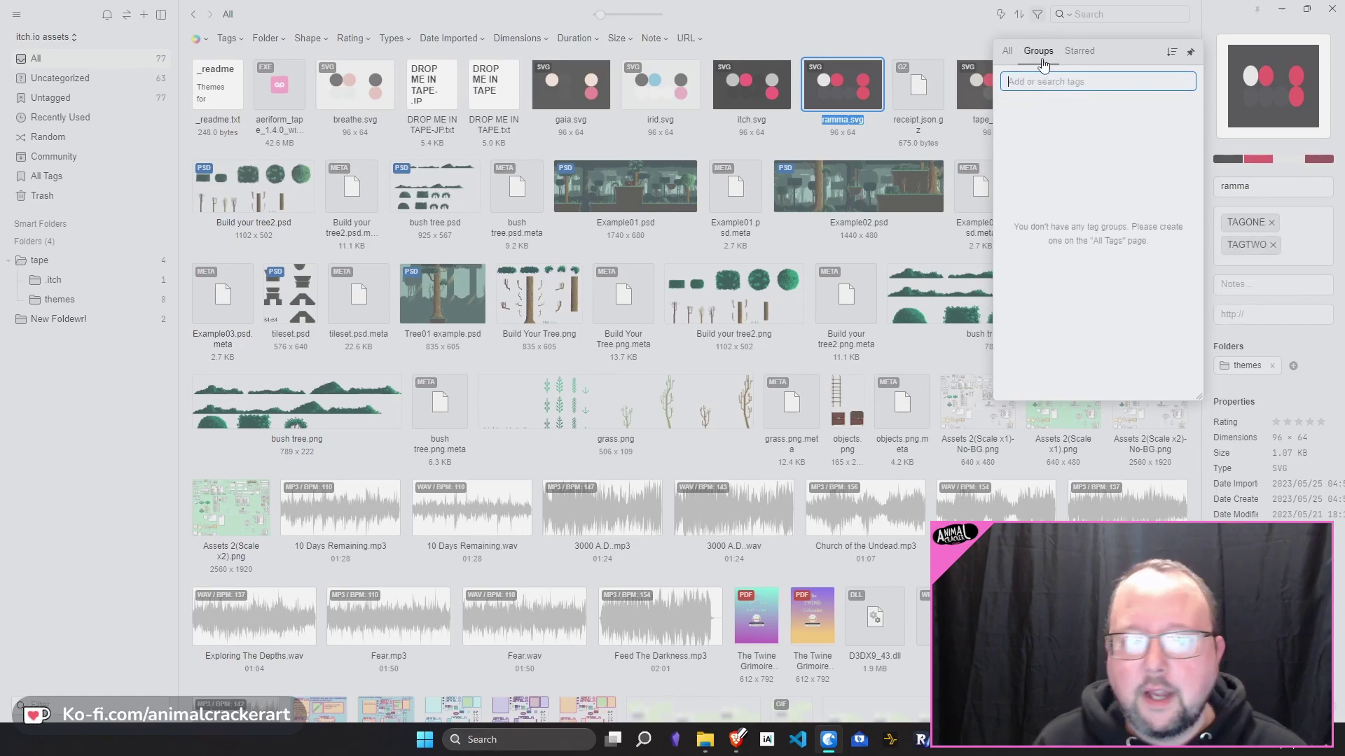
Step: In All Tags, create a tag group named Group UNO and move TAGTWO into it
{"action": "left_click", "coordinate": [50, 175]}
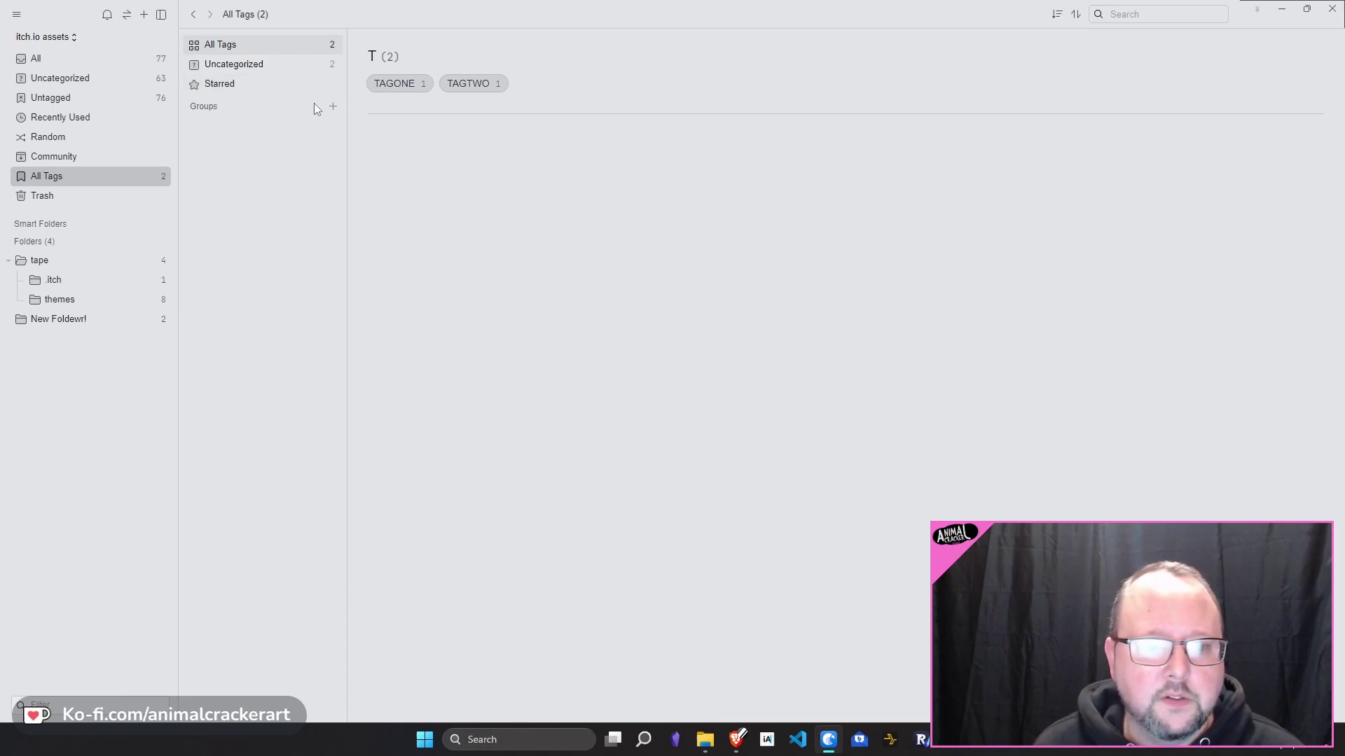
{"action": "left_click", "coordinate": [333, 107]}
{"action": "type", "text": "Group UNO"}
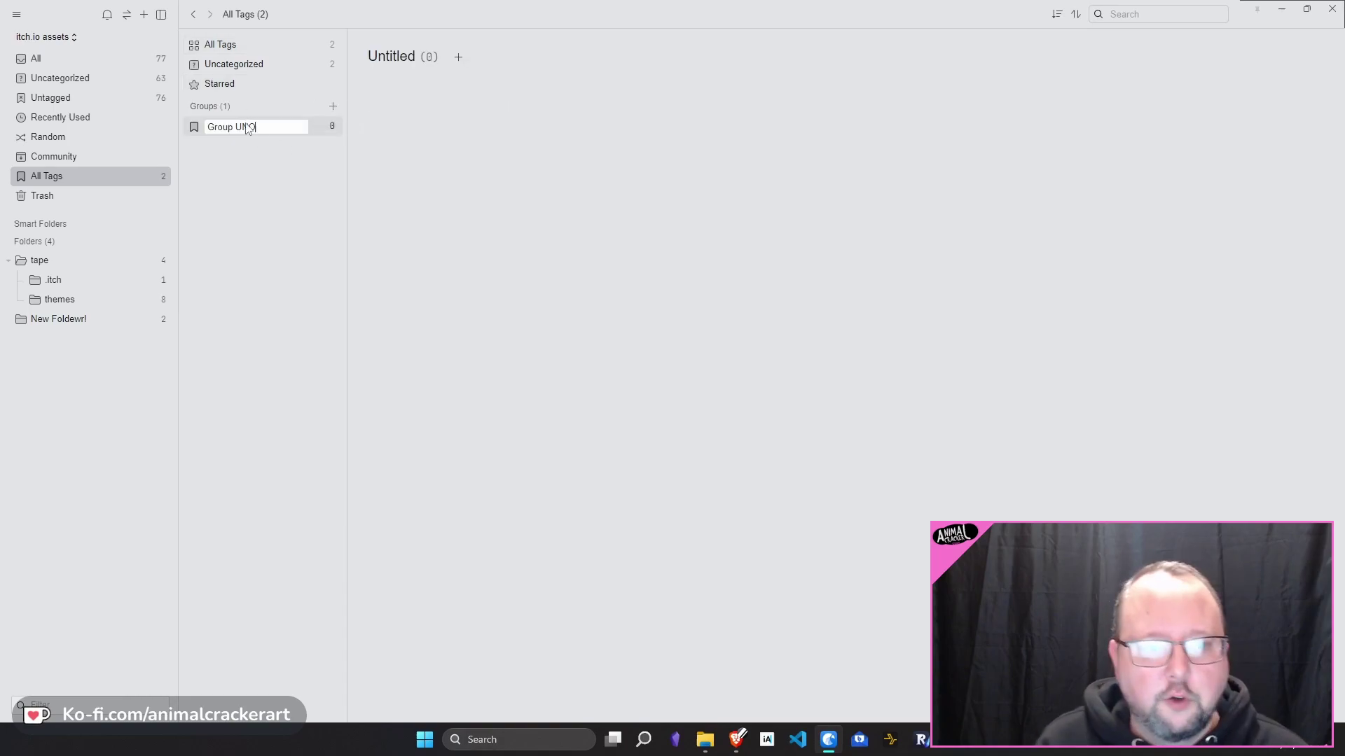
{"action": "key", "text": "Return"}
{"action": "left_click", "coordinate": [240, 44]}
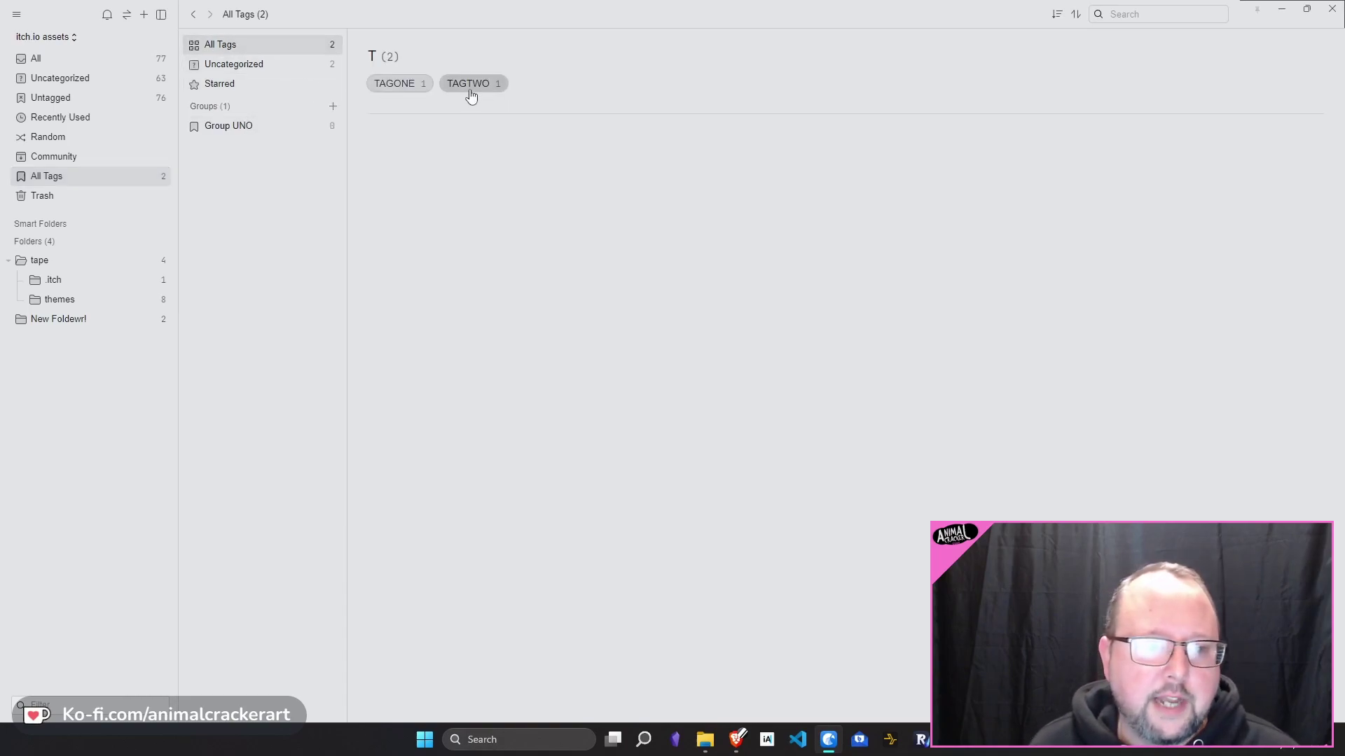
{"action": "left_click_drag", "start_coordinate": [468, 85], "coordinate": [267, 126]}
Step: Add a second tag group, Group TWO, and drag TAGONE into it
{"action": "left_click", "coordinate": [334, 107]}
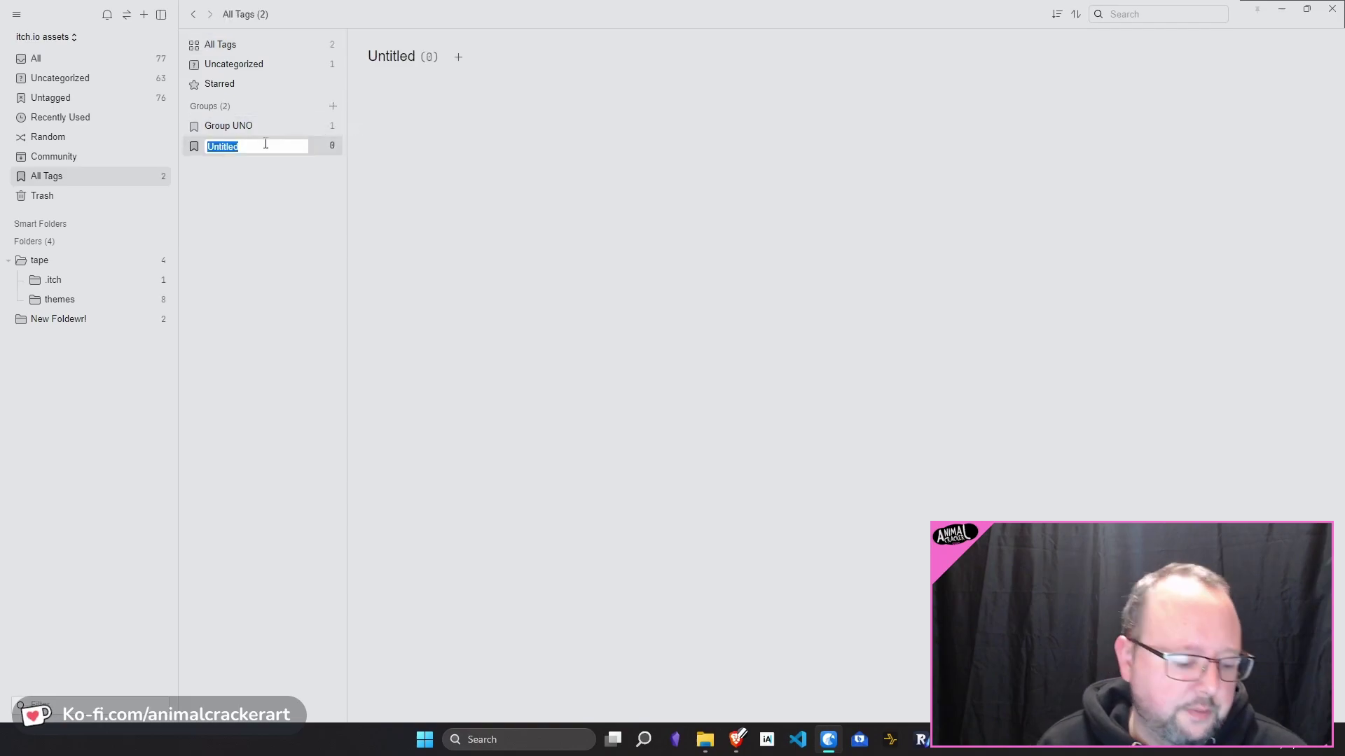
{"action": "type", "text": "Group TWO"}
{"action": "key", "text": "Return"}
{"action": "left_click", "coordinate": [281, 44]}
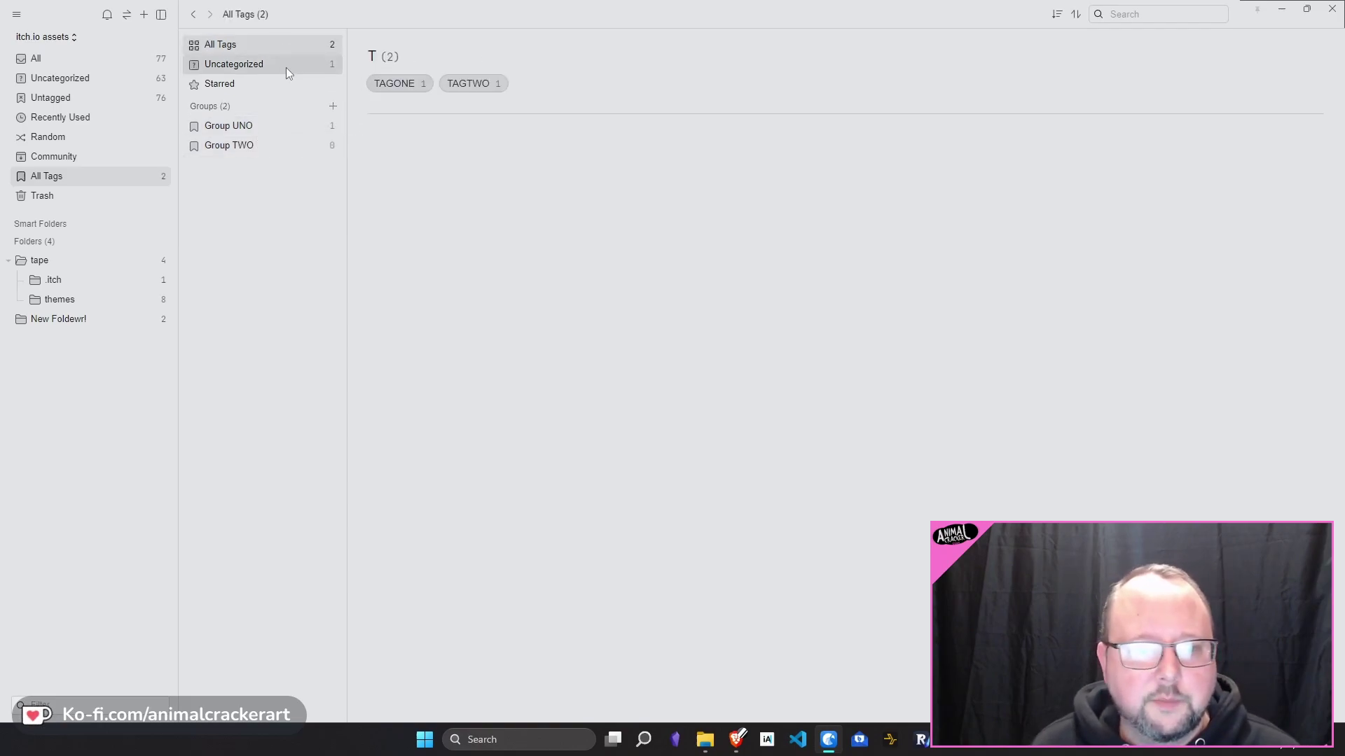
{"action": "left_click_drag", "start_coordinate": [385, 84], "coordinate": [249, 145]}
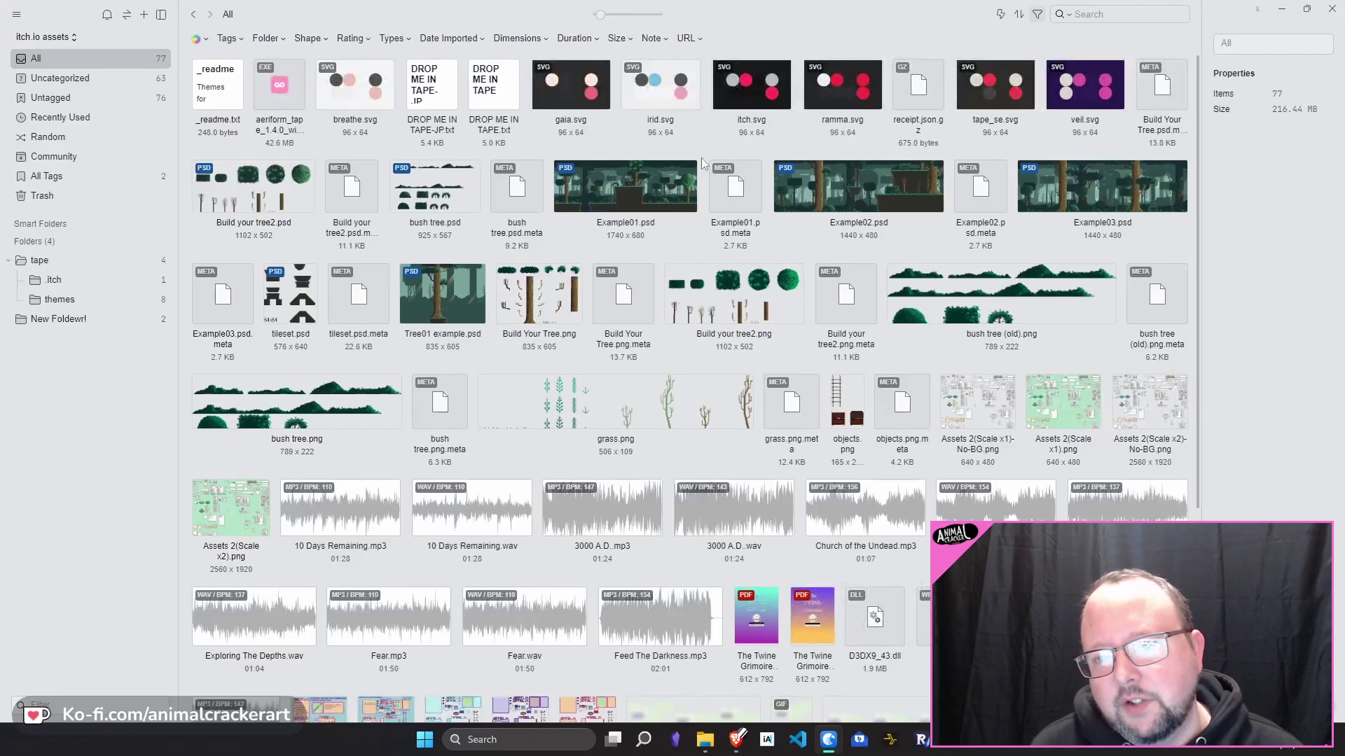
Step: Back in All, select Example02.psd and open its tag picker to see the Group UNO and Group TWO choices
{"action": "left_click", "coordinate": [661, 85]}
{"action": "left_click", "coordinate": [638, 182]}
{"action": "left_click", "coordinate": [867, 192]}
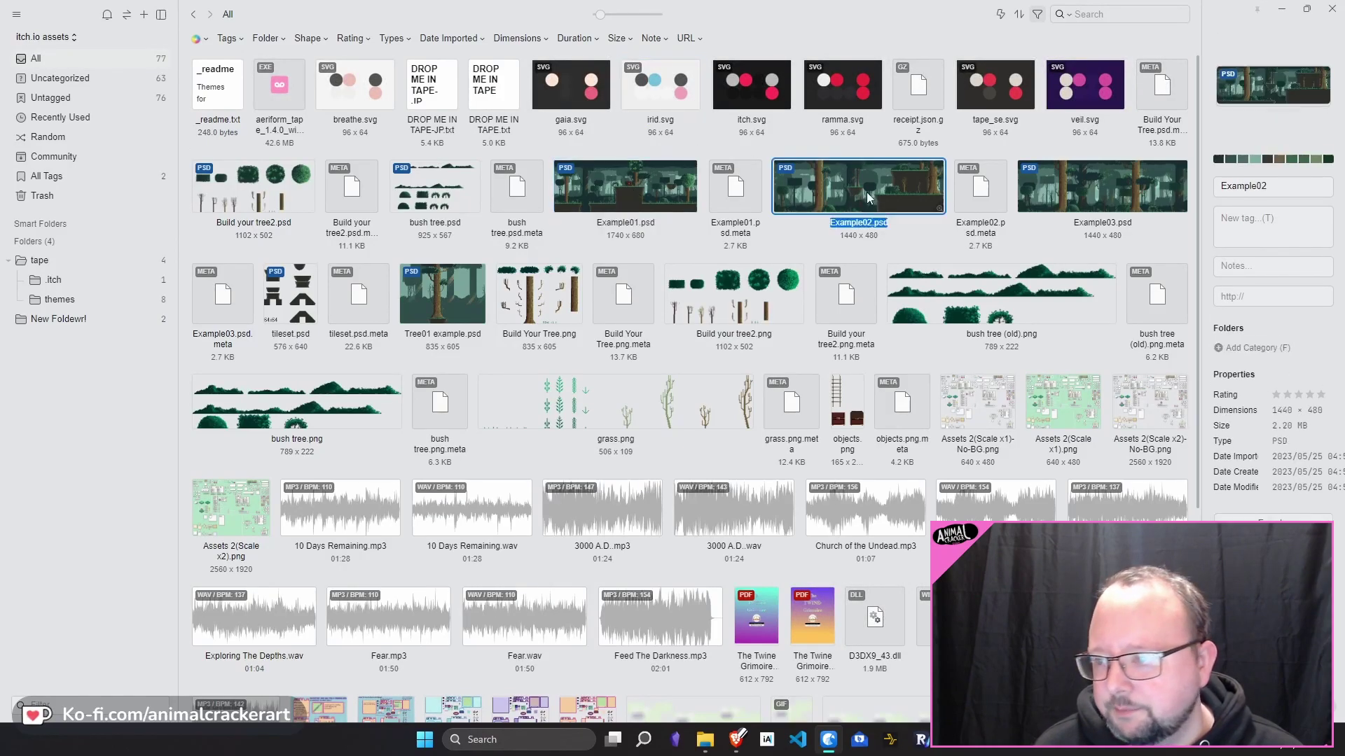
{"action": "left_click", "coordinate": [1264, 223]}
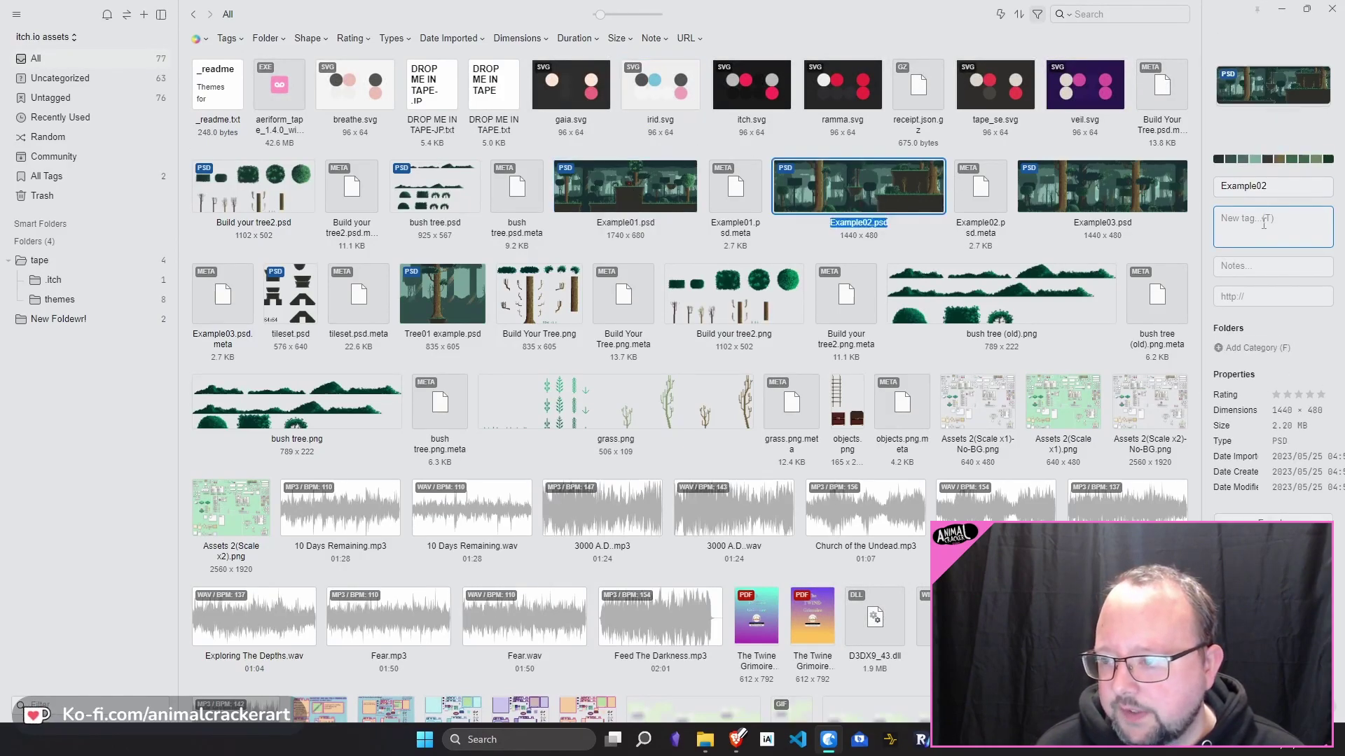
{"action": "left_click", "coordinate": [1268, 223]}
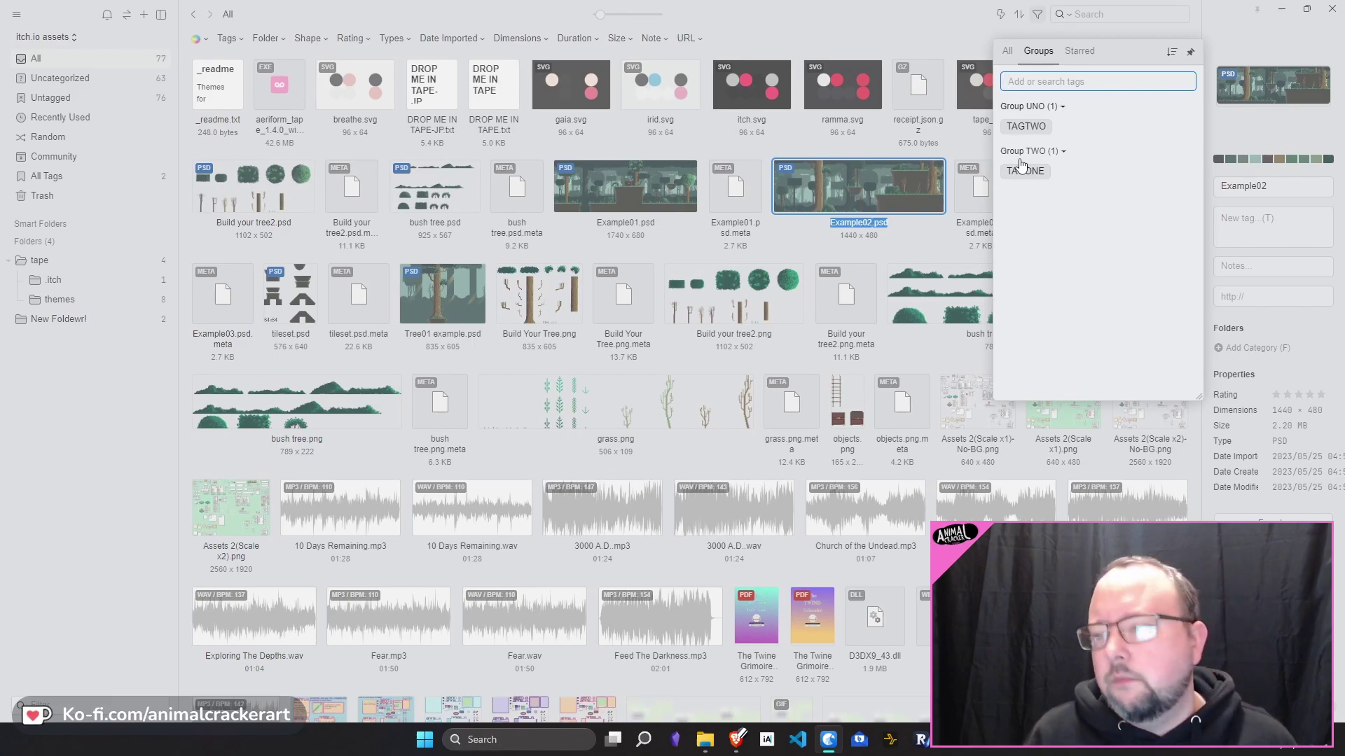
Step: Filter the assets to TAGONE from Group TWO, then remove that tag filter
{"action": "left_click", "coordinate": [939, 26]}
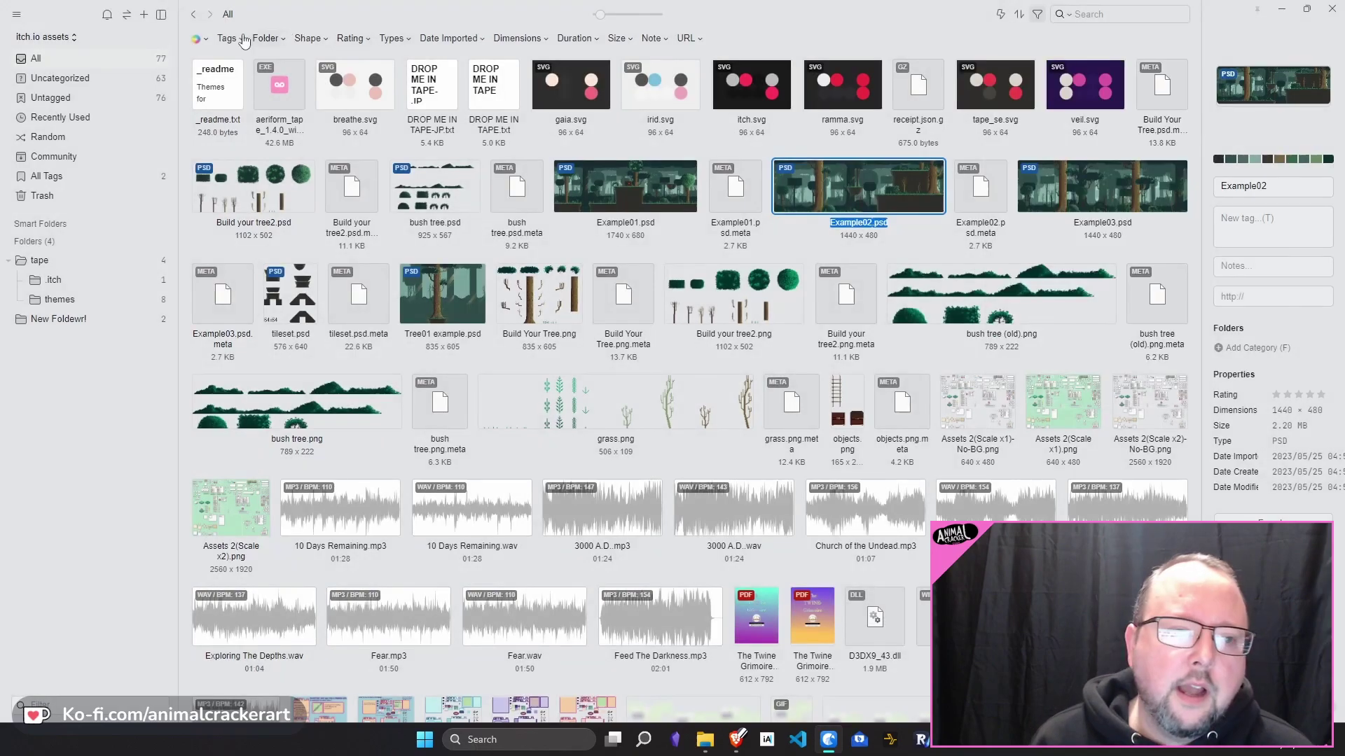
{"action": "left_click", "coordinate": [238, 38]}
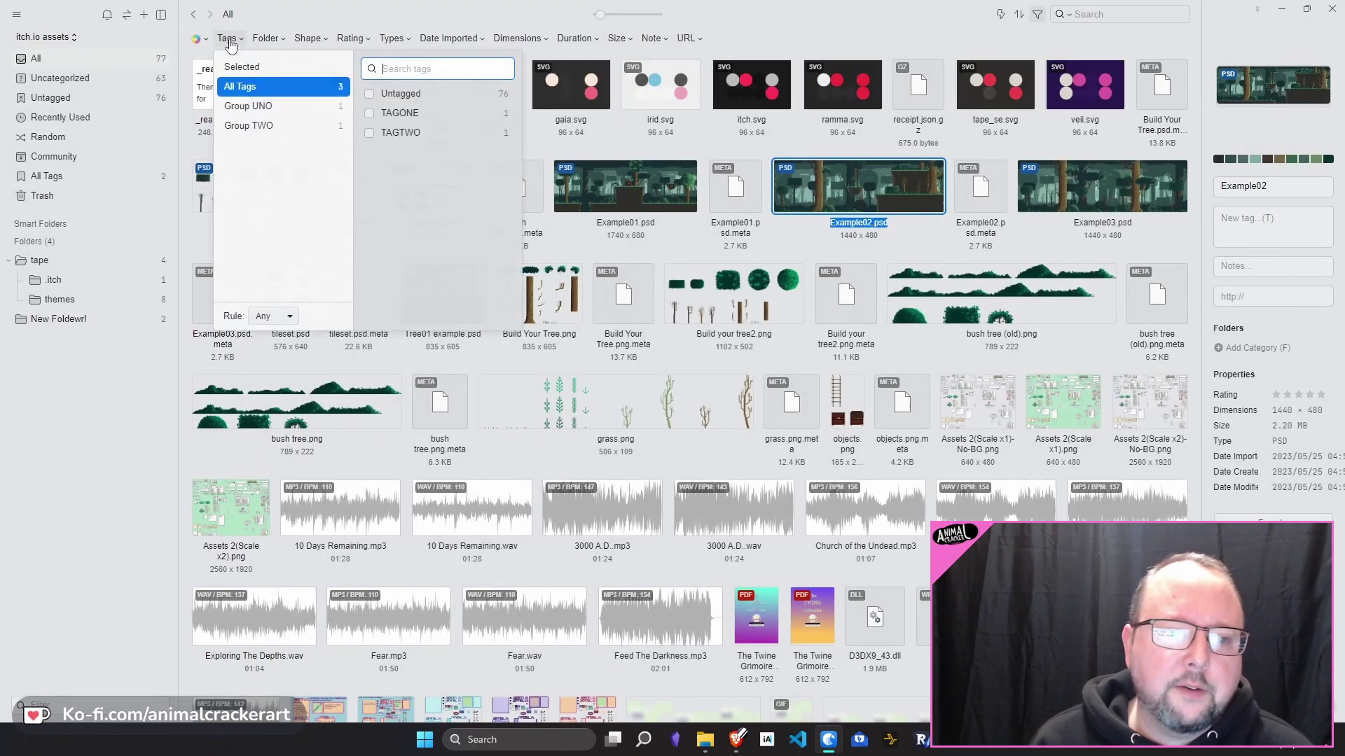
{"action": "left_click", "coordinate": [273, 106]}
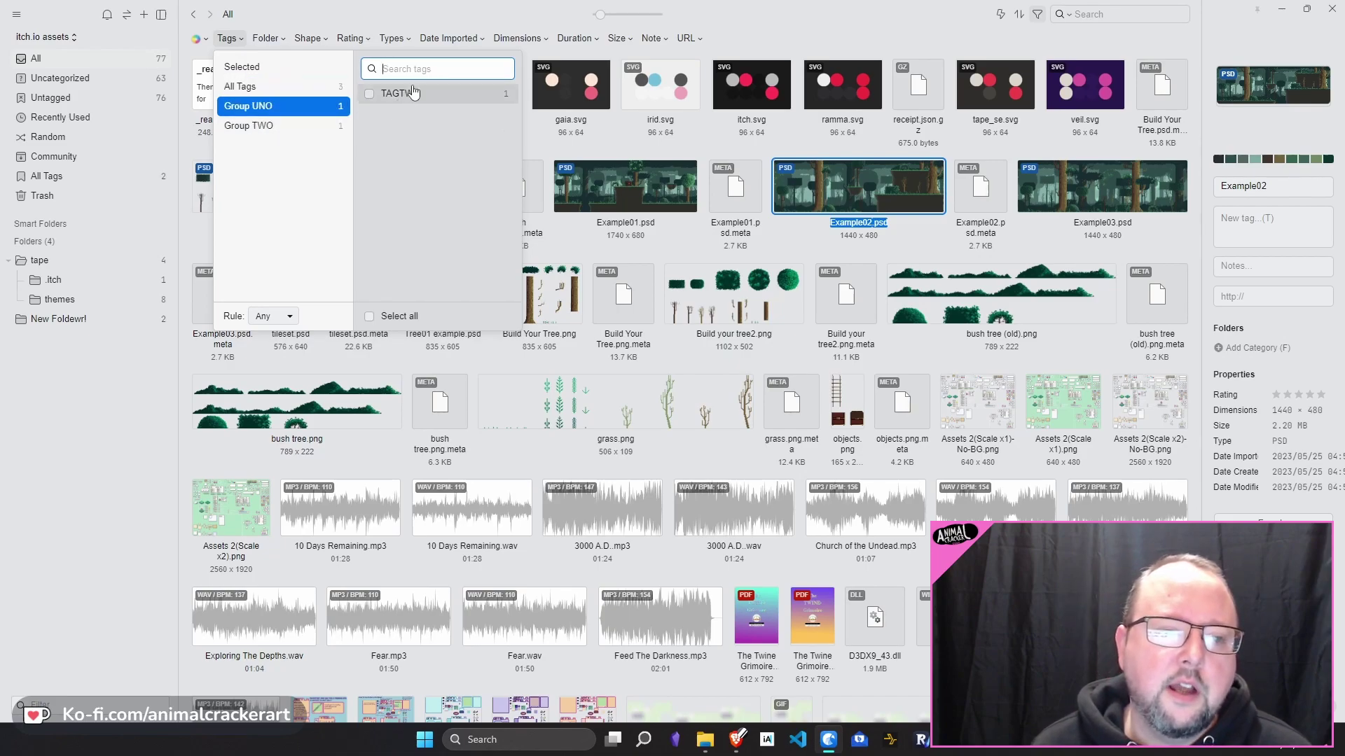
{"action": "left_click", "coordinate": [270, 126]}
{"action": "left_click", "coordinate": [375, 93]}
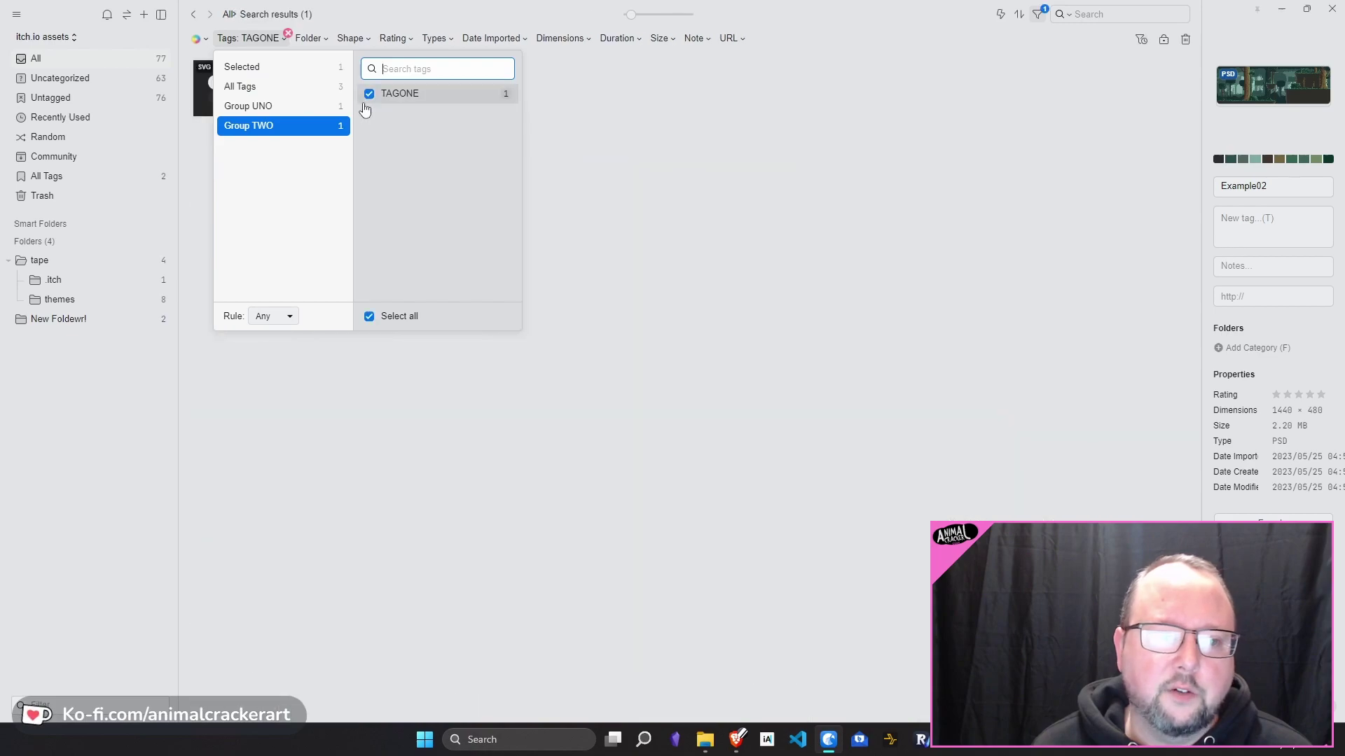
{"action": "left_click", "coordinate": [251, 87]}
{"action": "left_click", "coordinate": [618, 132]}
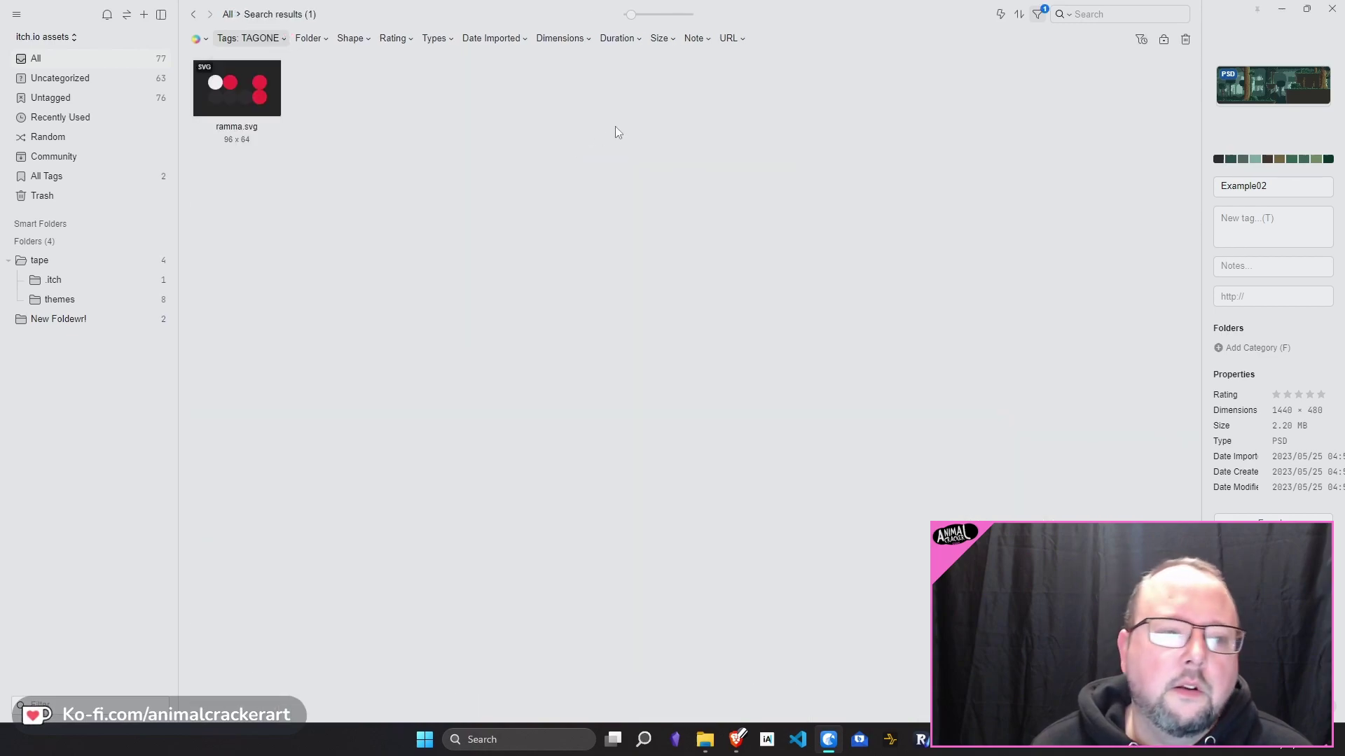
{"action": "left_click", "coordinate": [288, 33]}
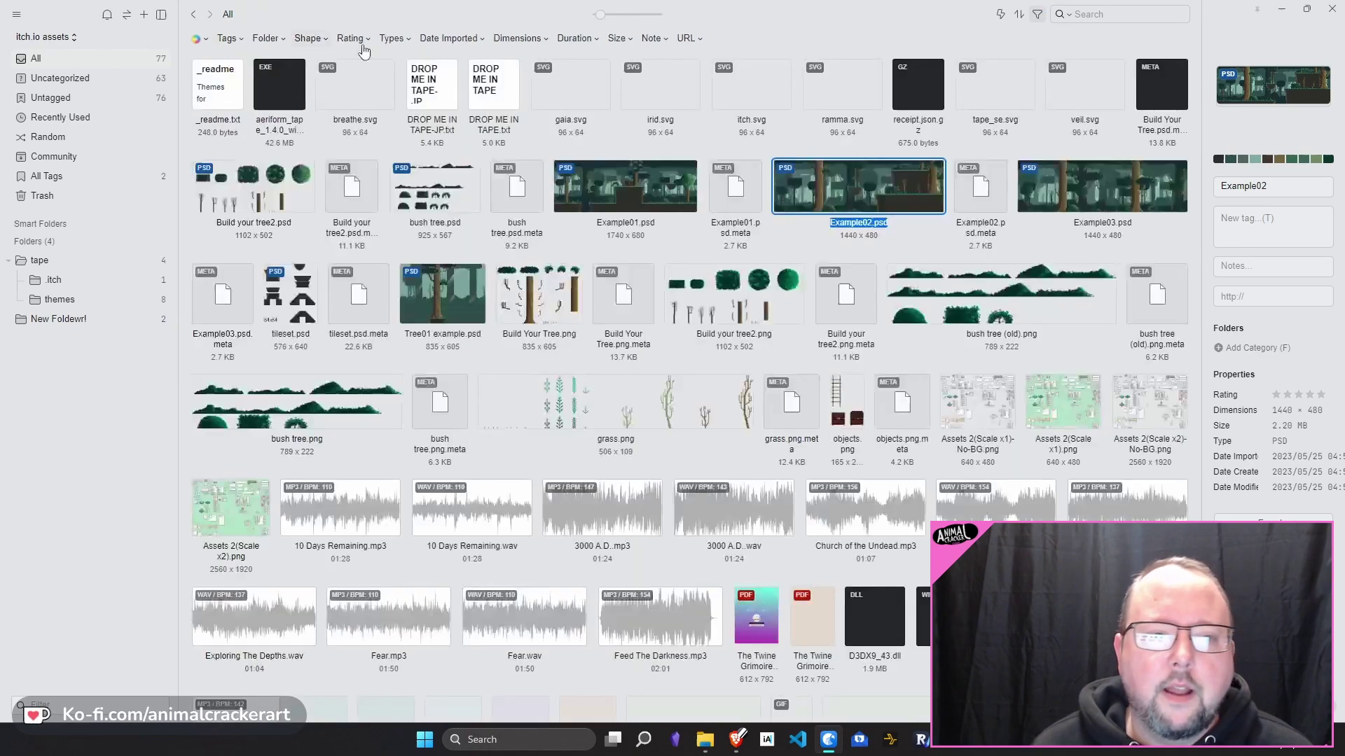
Step: Filter to Horizontal shapes, clear it, check the Rating options, and deselect Example02.psd
{"action": "left_click", "coordinate": [348, 38]}
{"action": "left_click", "coordinate": [307, 65]}
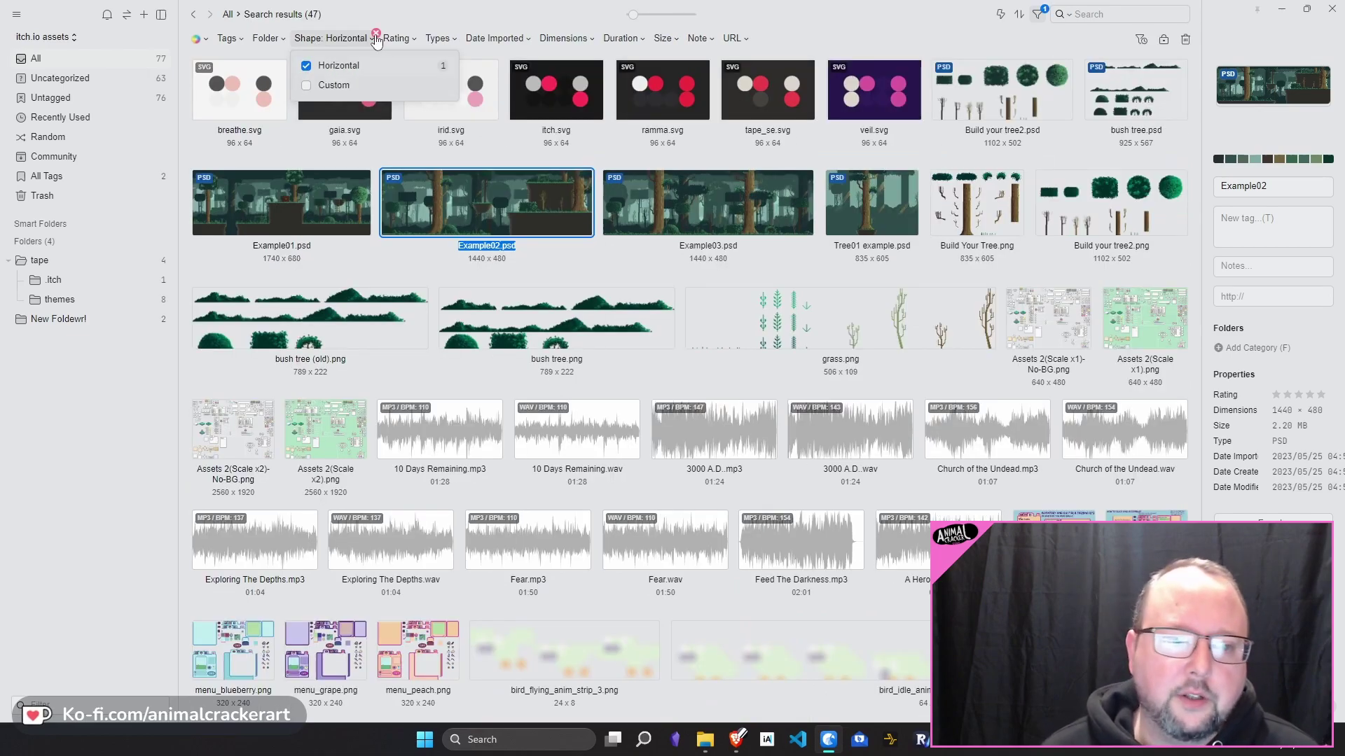
{"action": "left_click", "coordinate": [306, 67]}
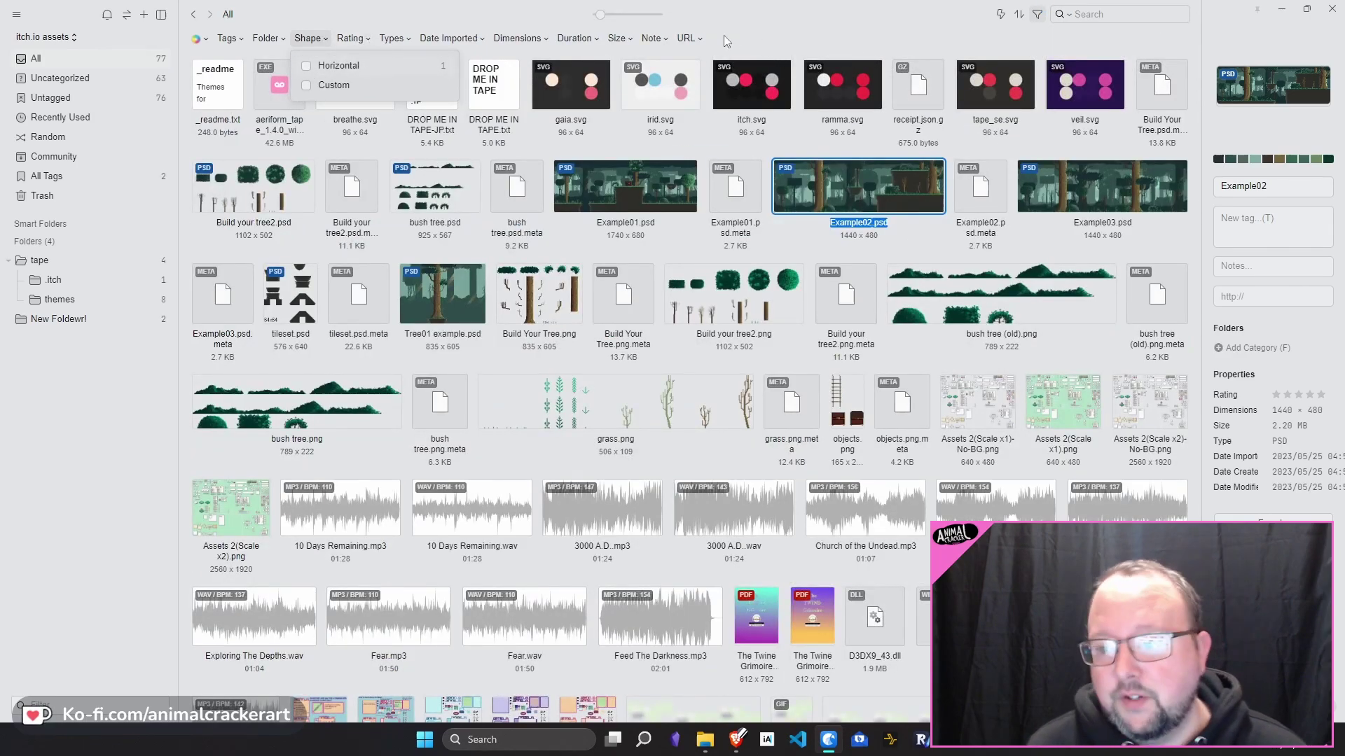
{"action": "left_click", "coordinate": [354, 42]}
{"action": "left_click", "coordinate": [353, 42]}
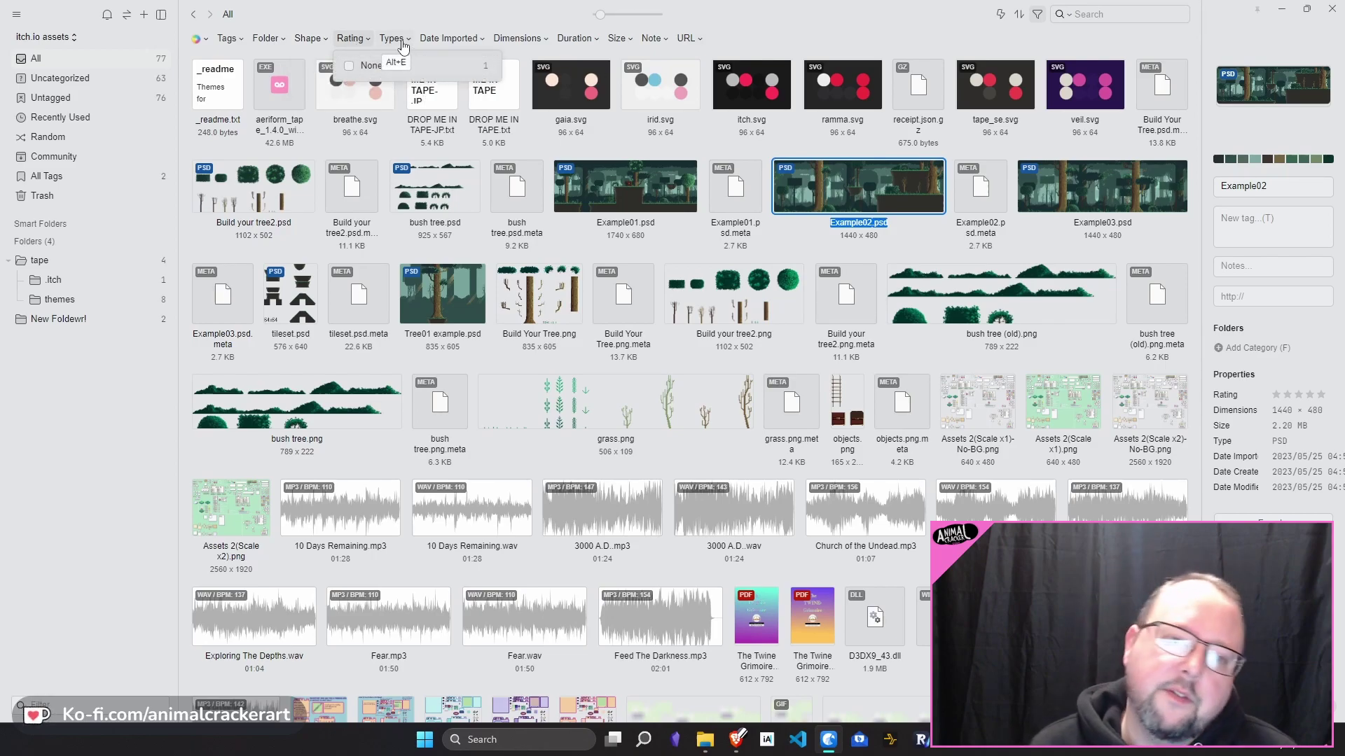
{"action": "left_click", "coordinate": [619, 132]}
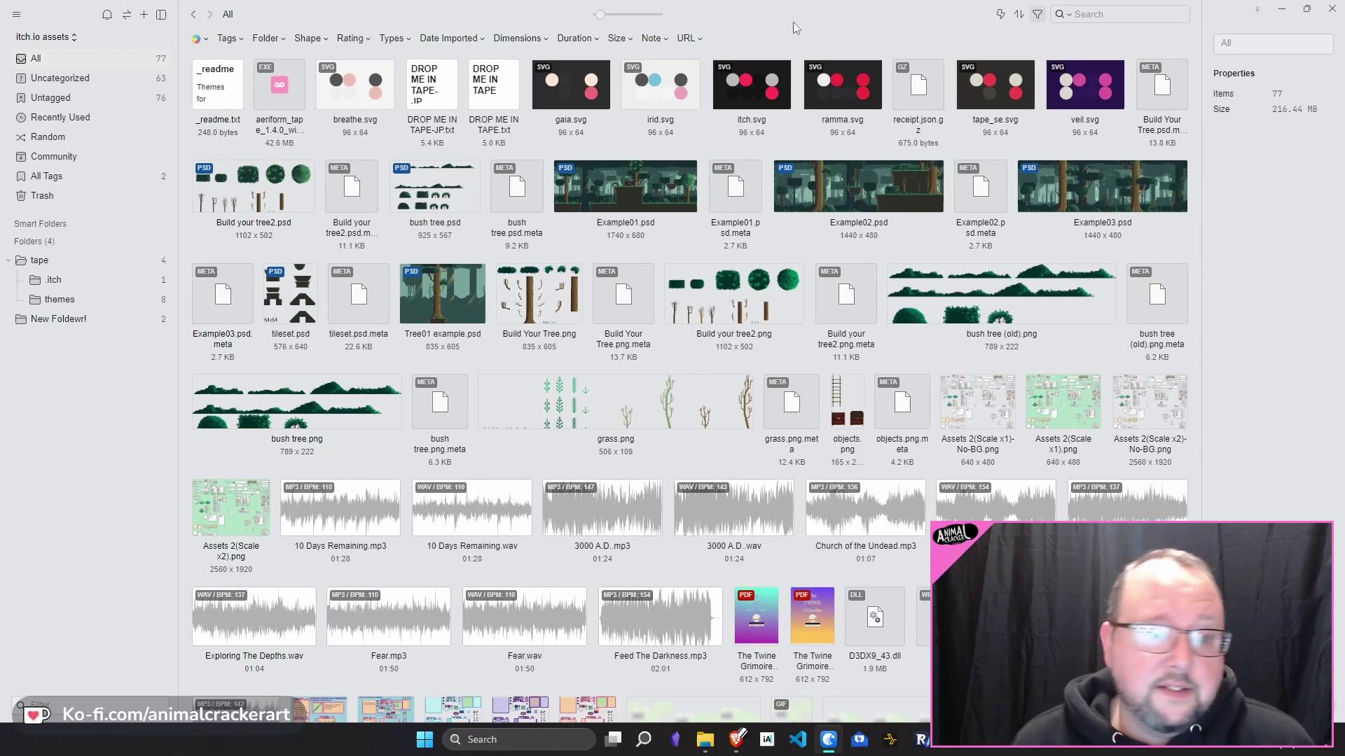
{"action": "left_click", "coordinate": [392, 39]}
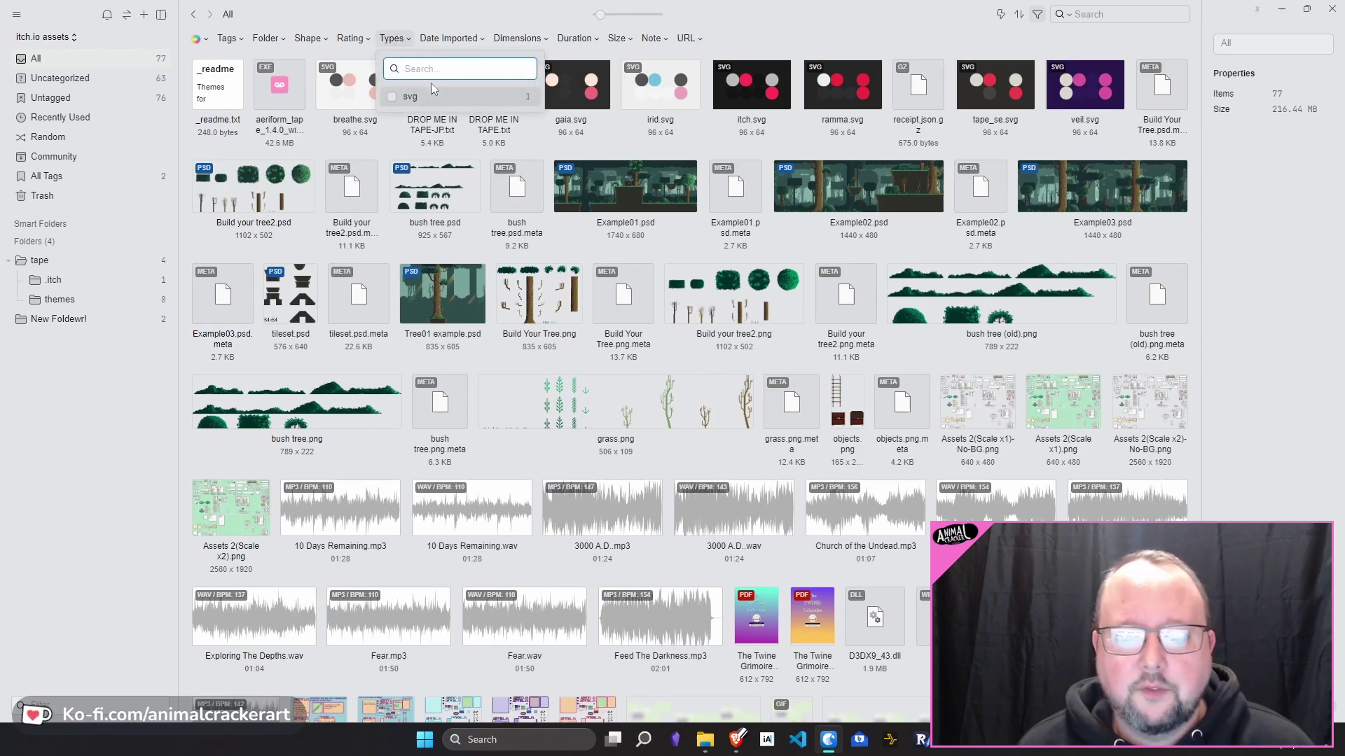
{"action": "left_click", "coordinate": [452, 39]}
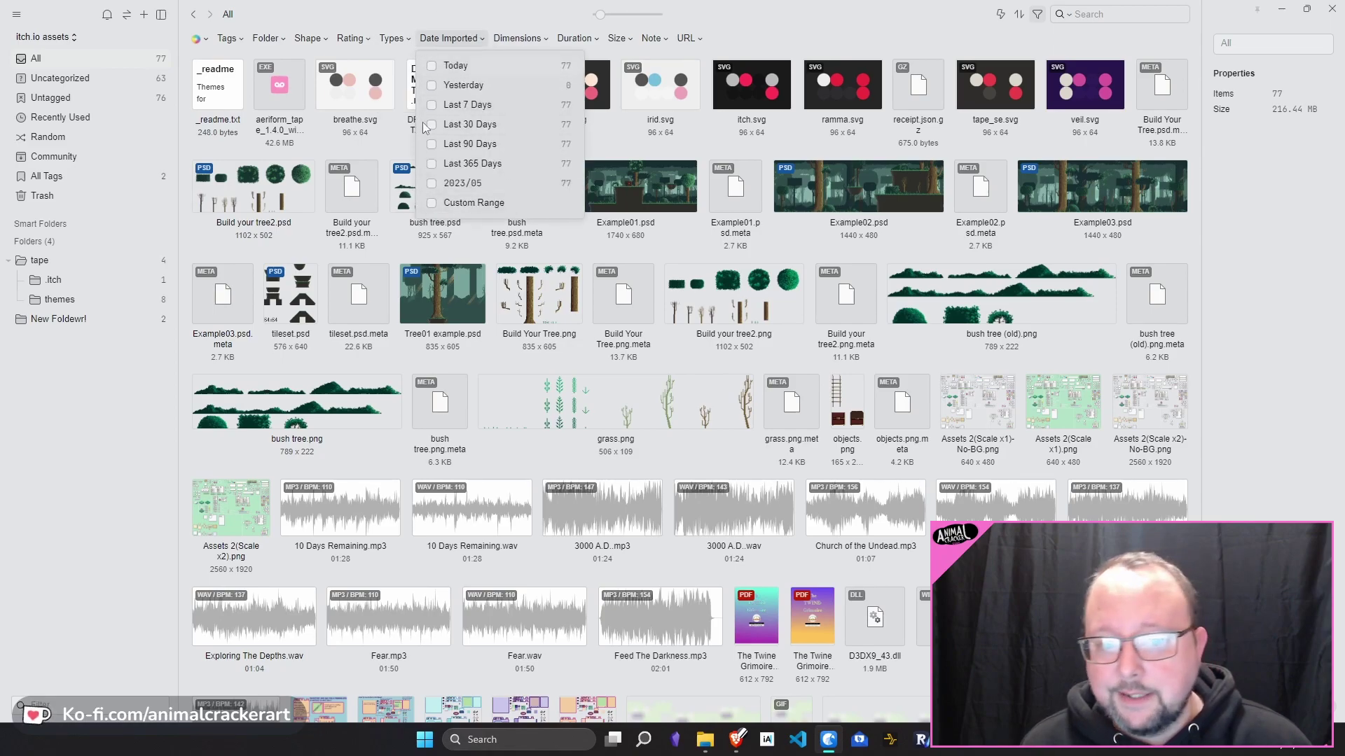
{"action": "left_click", "coordinate": [519, 38]}
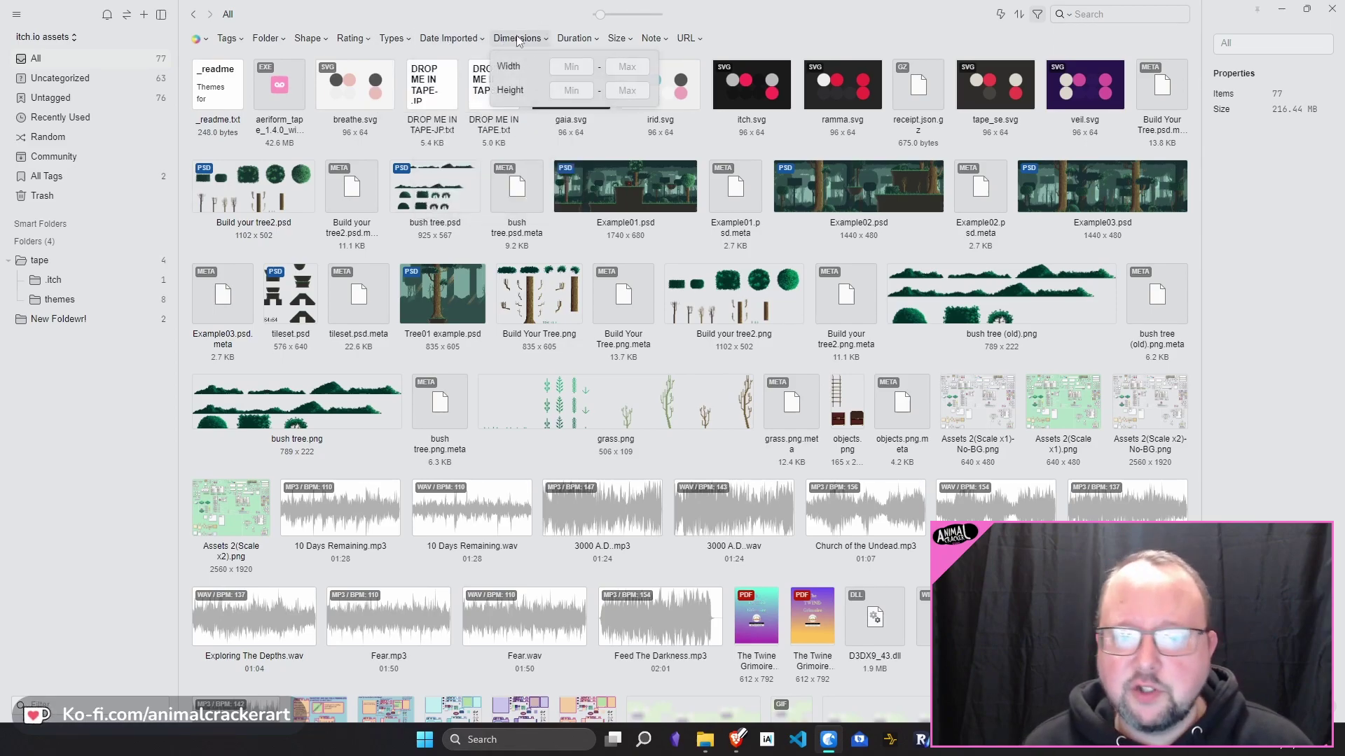
{"action": "left_click", "coordinate": [574, 39]}
{"action": "left_click", "coordinate": [617, 39]}
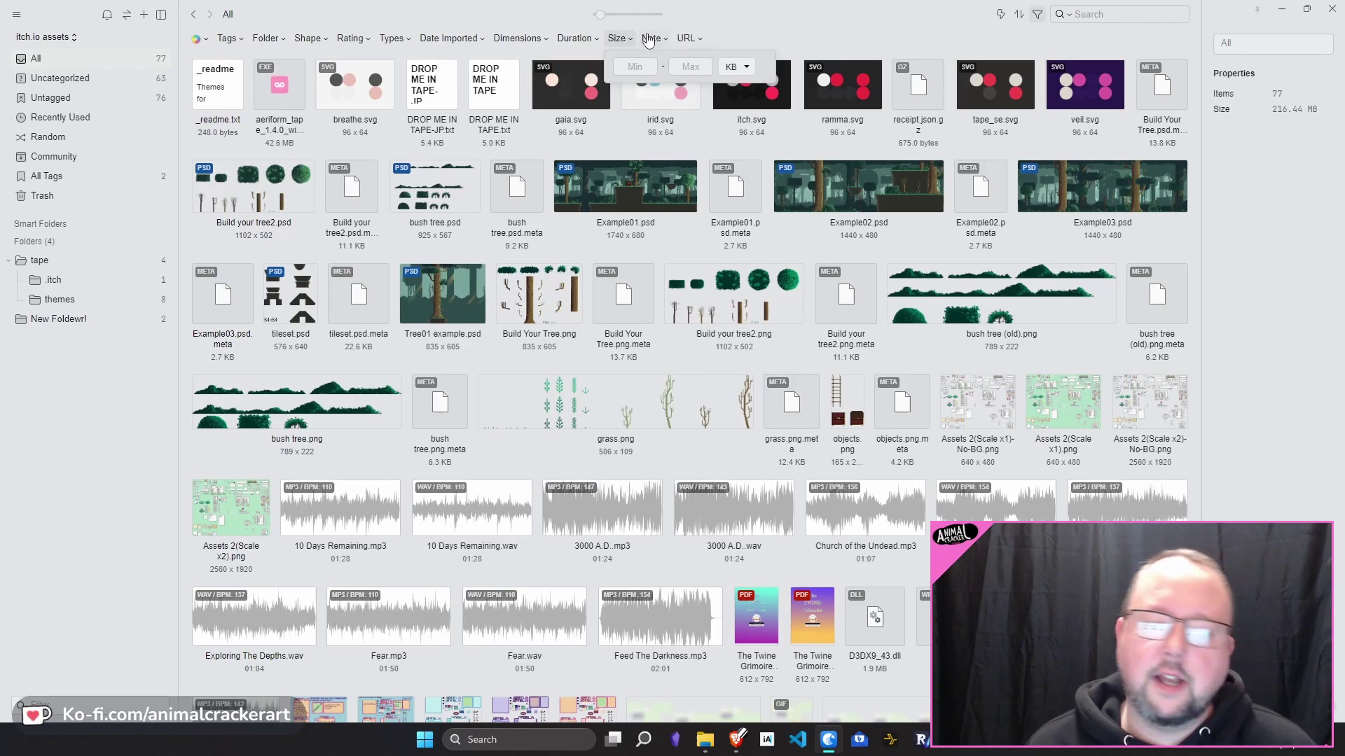
{"action": "left_click", "coordinate": [648, 38]}
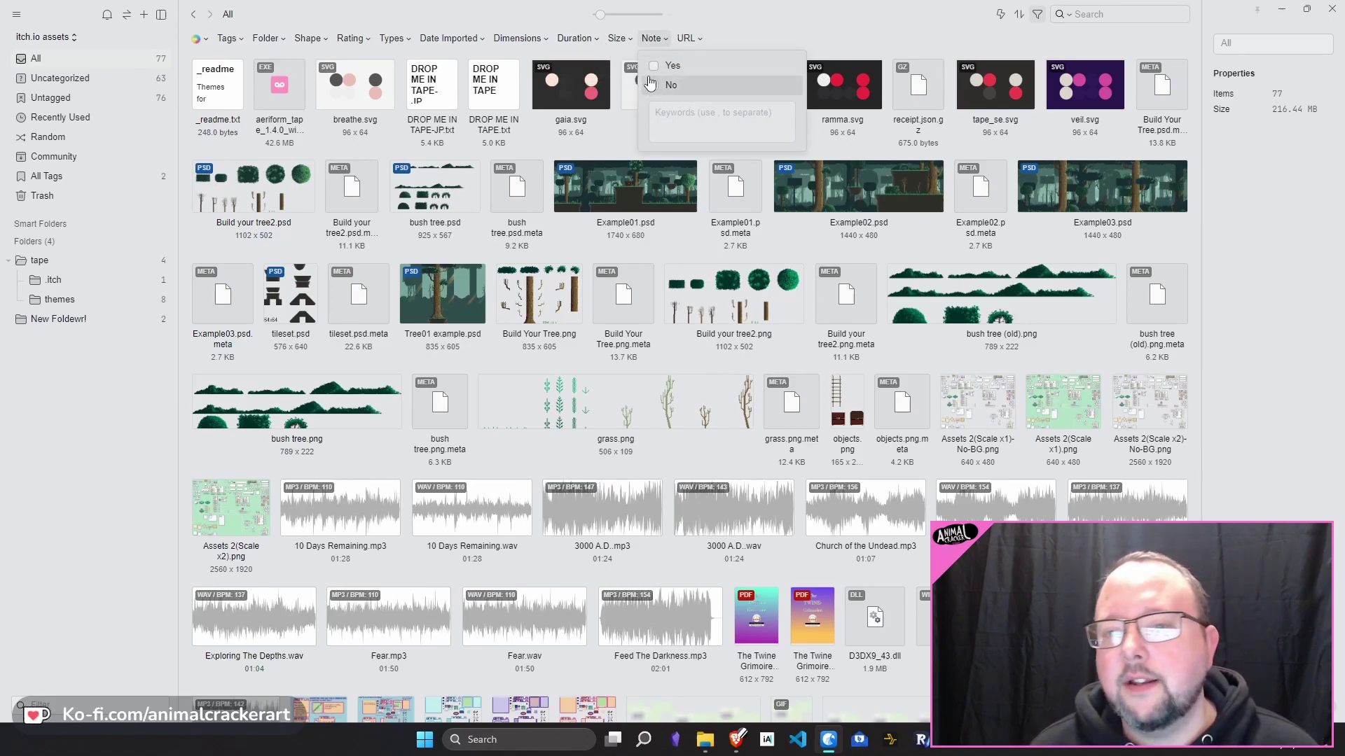
{"action": "left_click", "coordinate": [687, 39]}
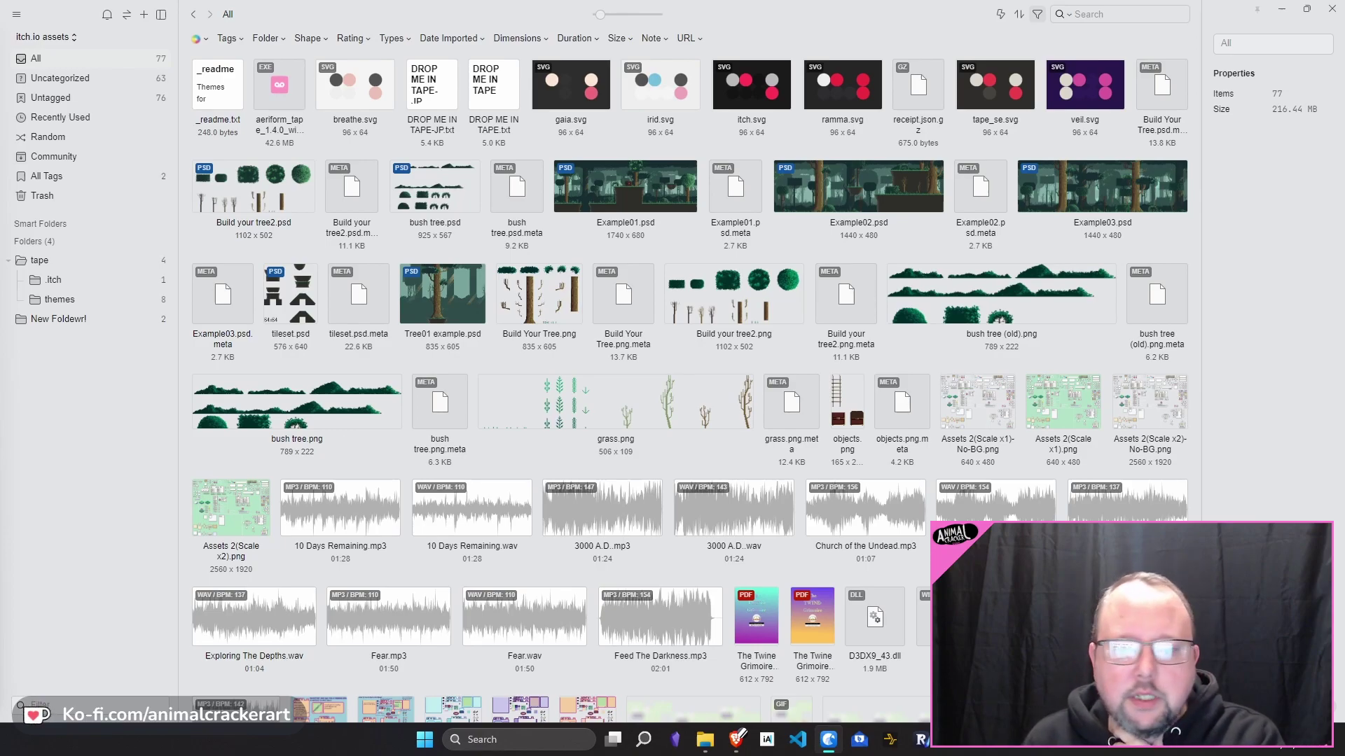
{"action": "left_click", "coordinate": [644, 175]}
Step: Use Example01.psd's context menu to show its storage folder in File Explorer
{"action": "right_click", "coordinate": [645, 175]}
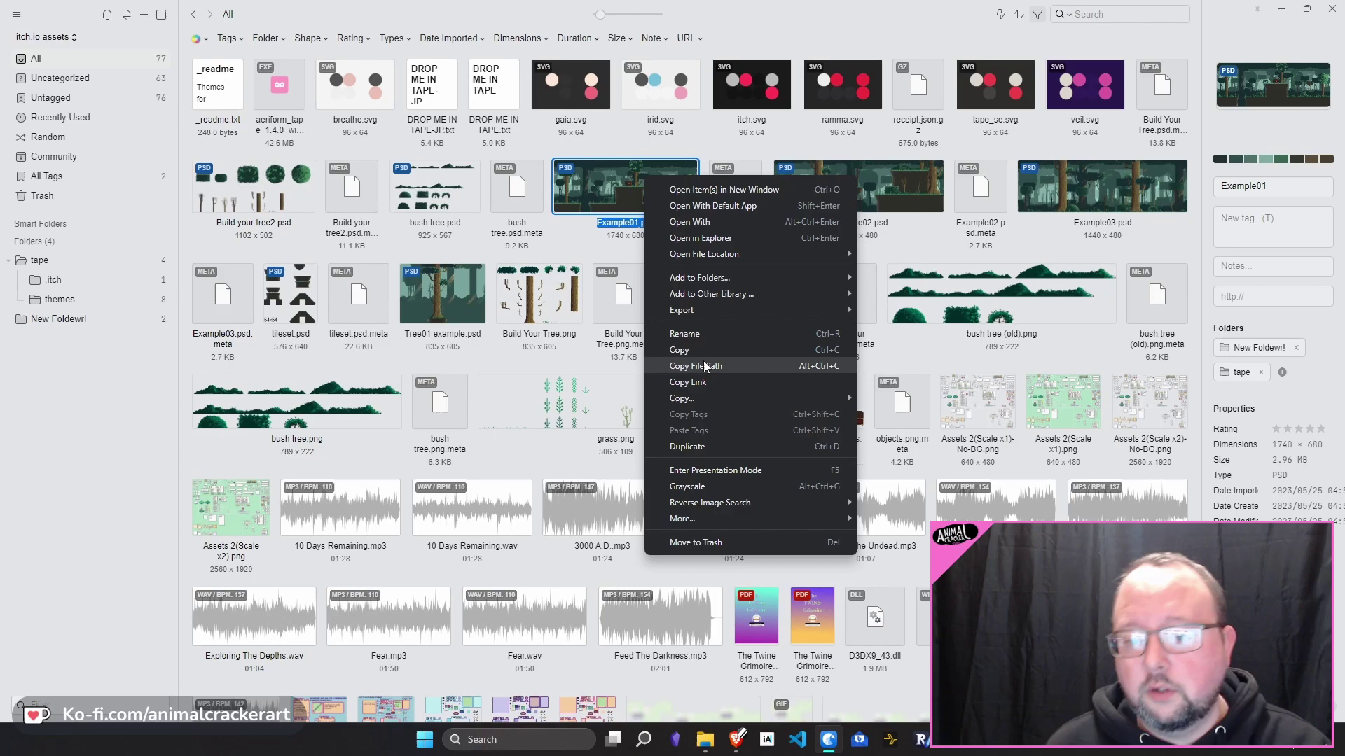
{"action": "left_click", "coordinate": [712, 238]}
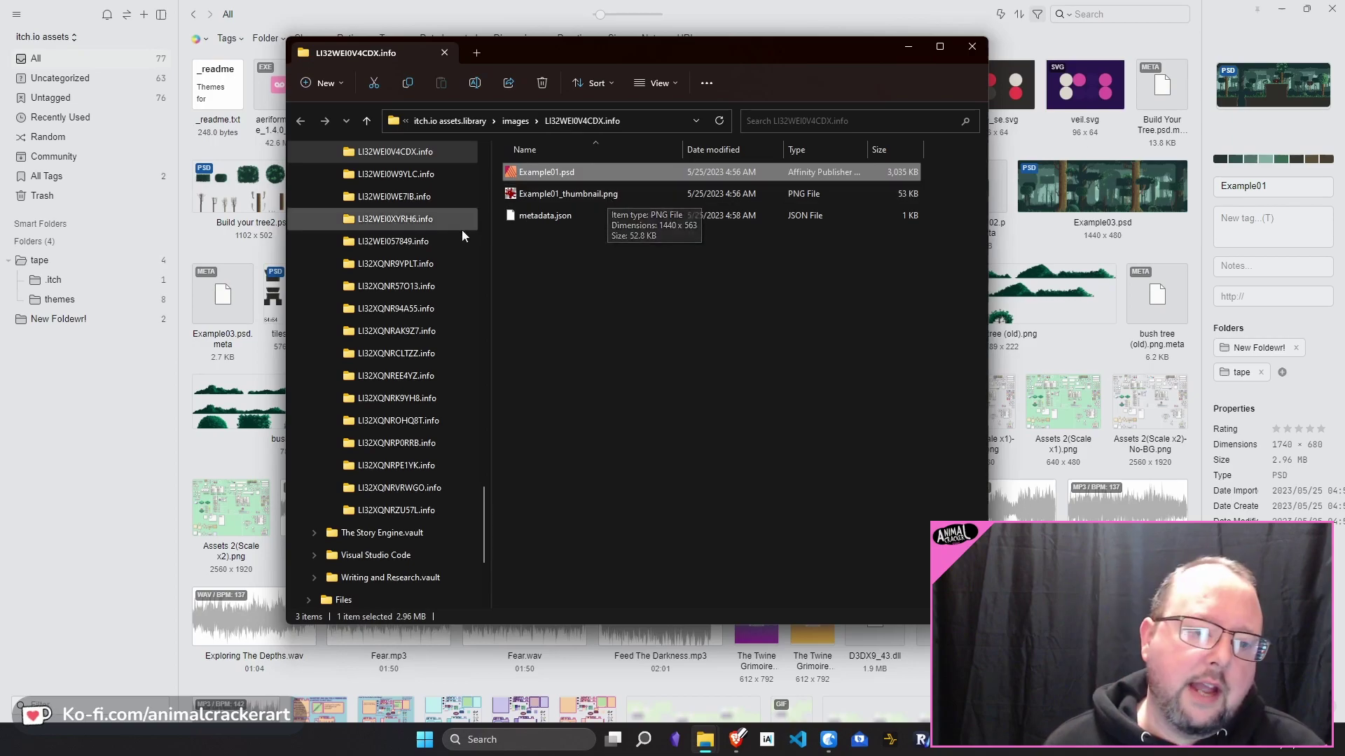
Step: Browse into the itch.io assets.library images folder and open the LI32VGTK5G6QU.info asset folder
{"action": "scroll", "coordinate": [435, 251], "scroll_direction": "up", "scroll_amount": 5}
{"action": "scroll", "coordinate": [434, 249], "scroll_direction": "down", "scroll_amount": 6}
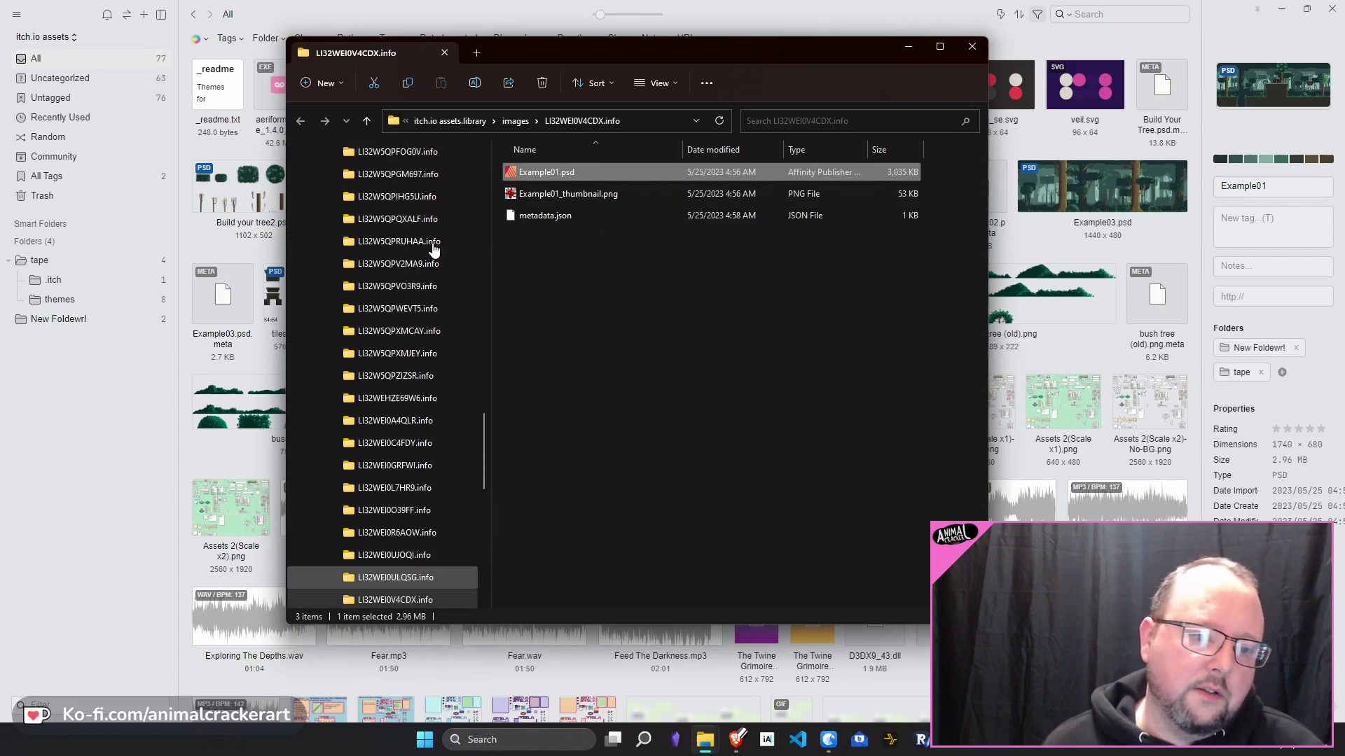
{"action": "scroll", "coordinate": [435, 249], "scroll_direction": "up", "scroll_amount": 7}
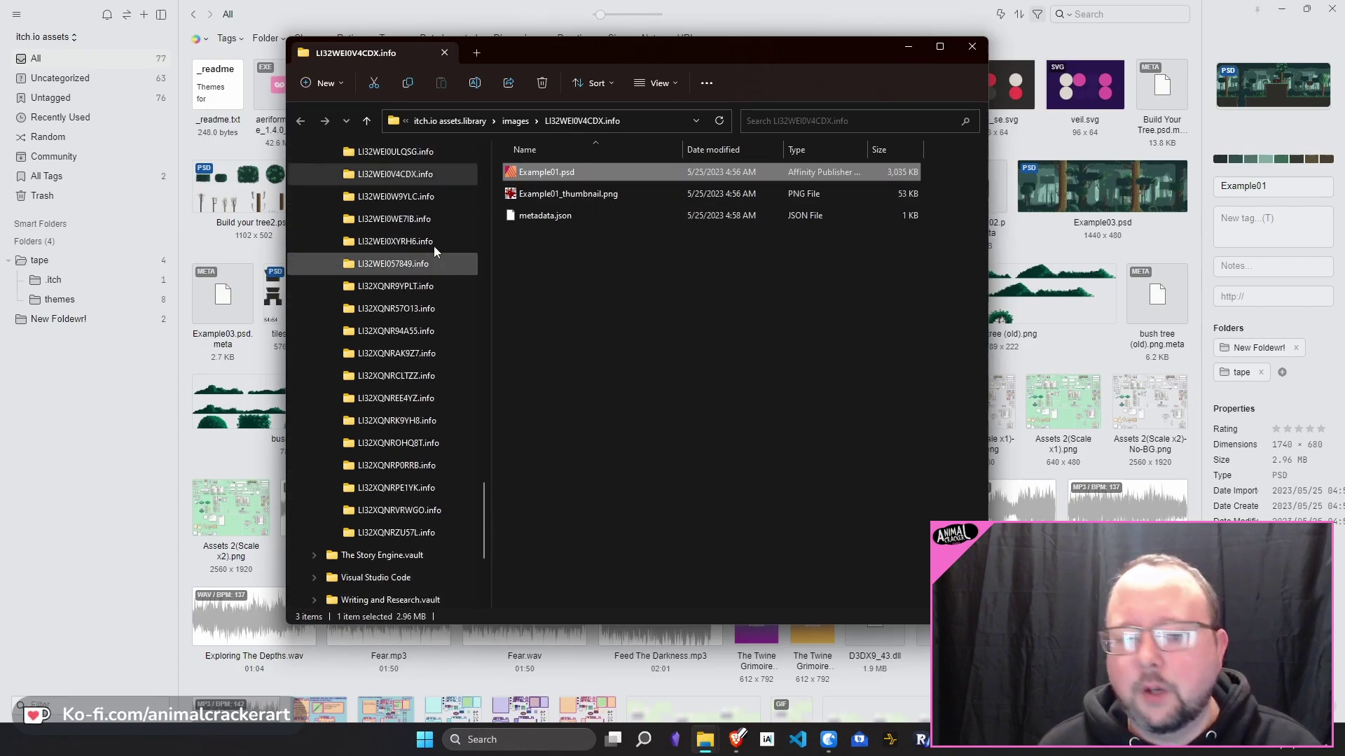
{"action": "scroll", "coordinate": [435, 247], "scroll_direction": "up", "scroll_amount": 15}
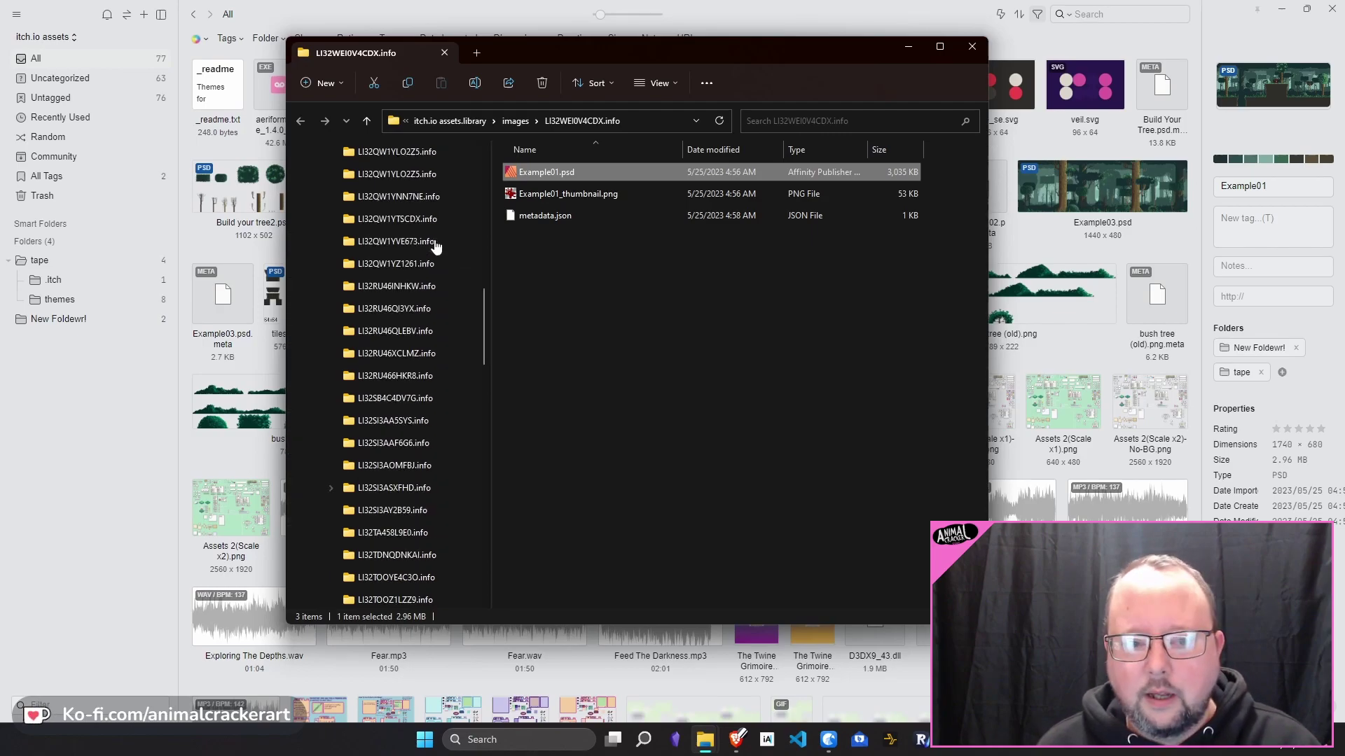
{"action": "left_click", "coordinate": [373, 246]}
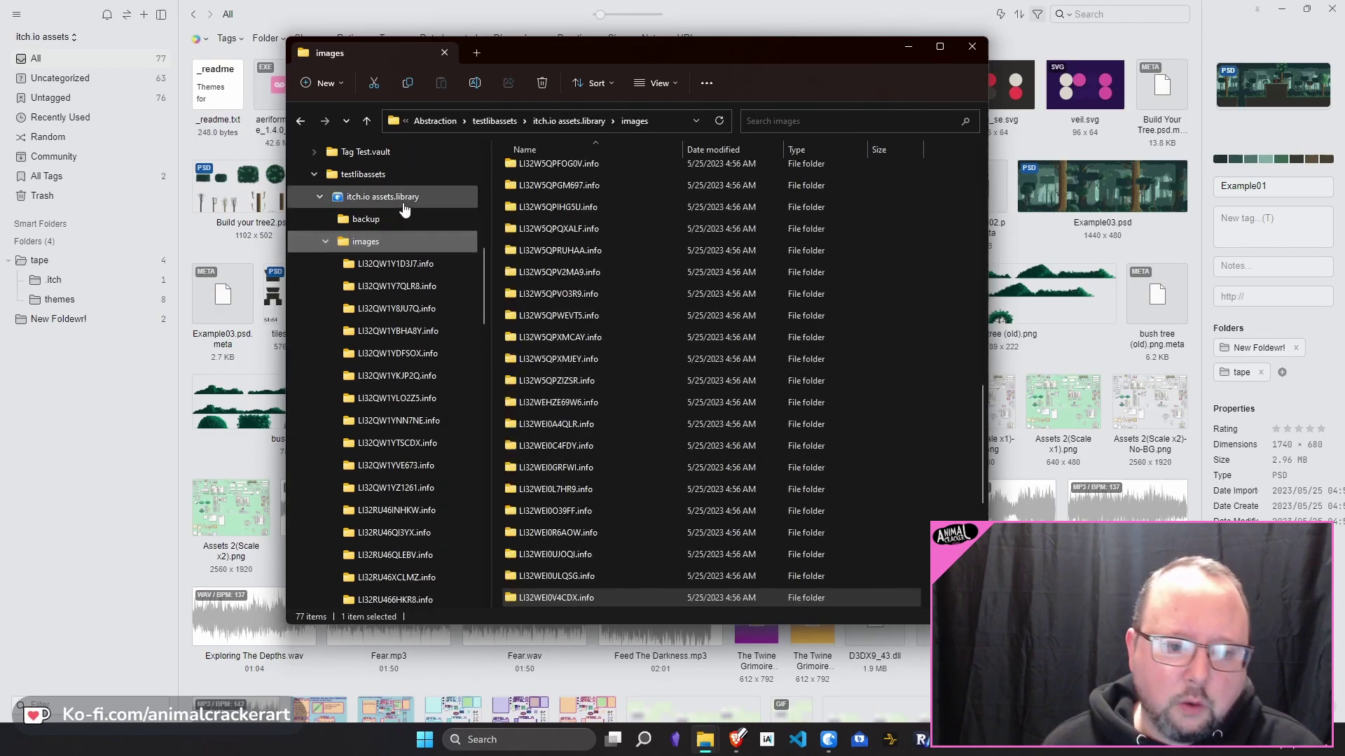
{"action": "left_click", "coordinate": [403, 199]}
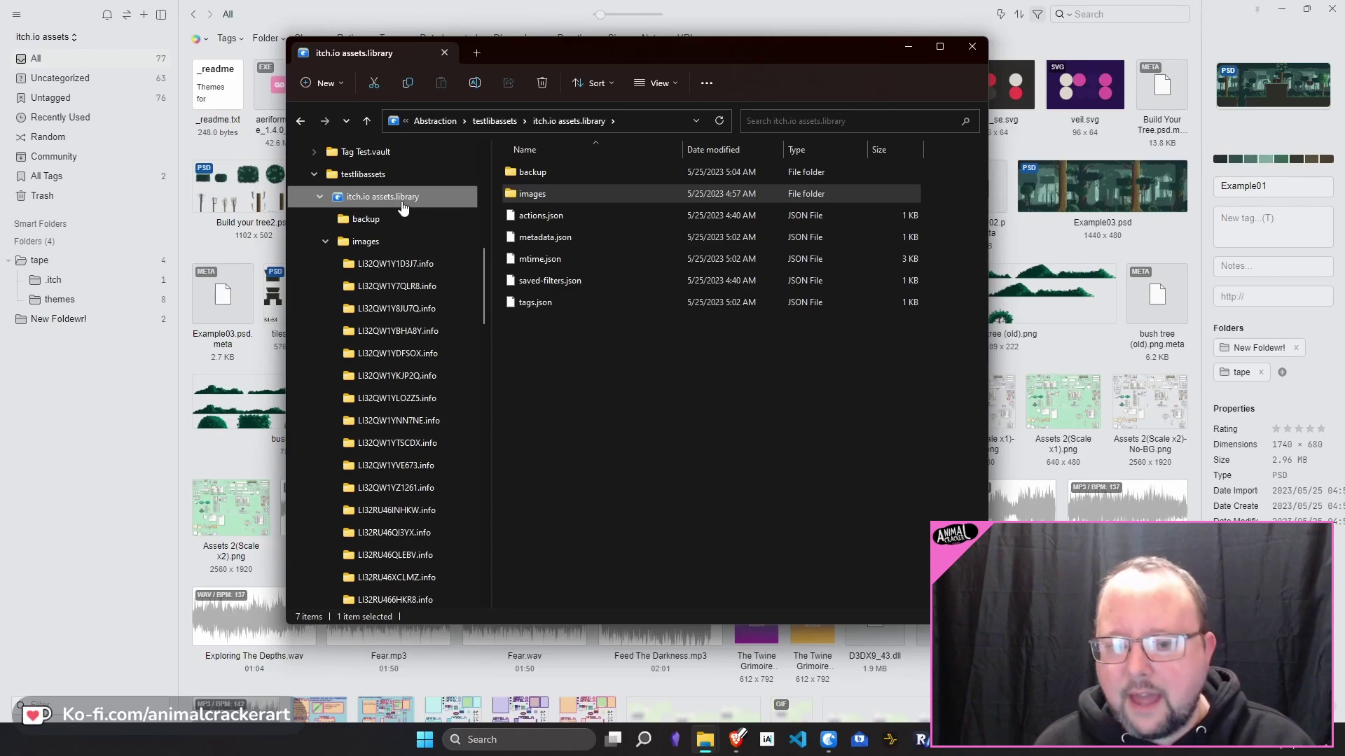
{"action": "double_click", "coordinate": [517, 195]}
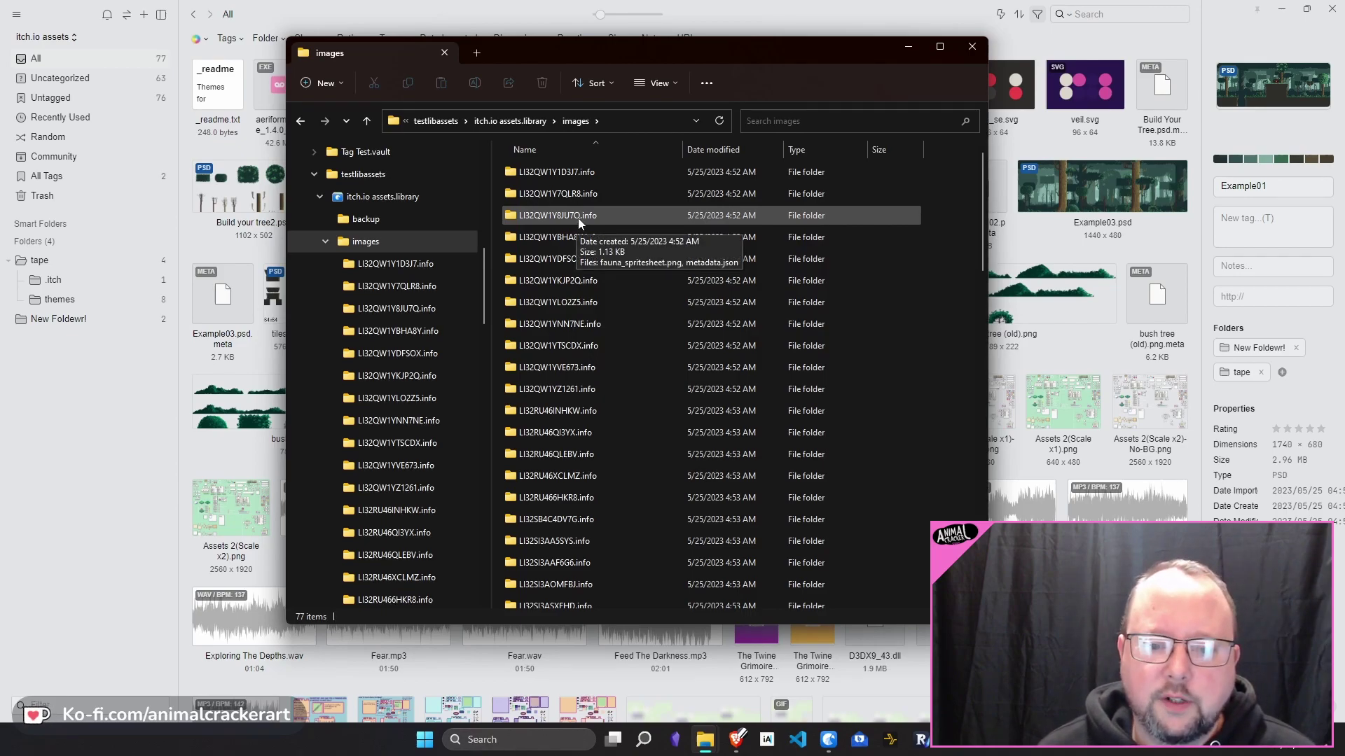
{"action": "scroll", "coordinate": [576, 221], "scroll_direction": "down", "scroll_amount": 10}
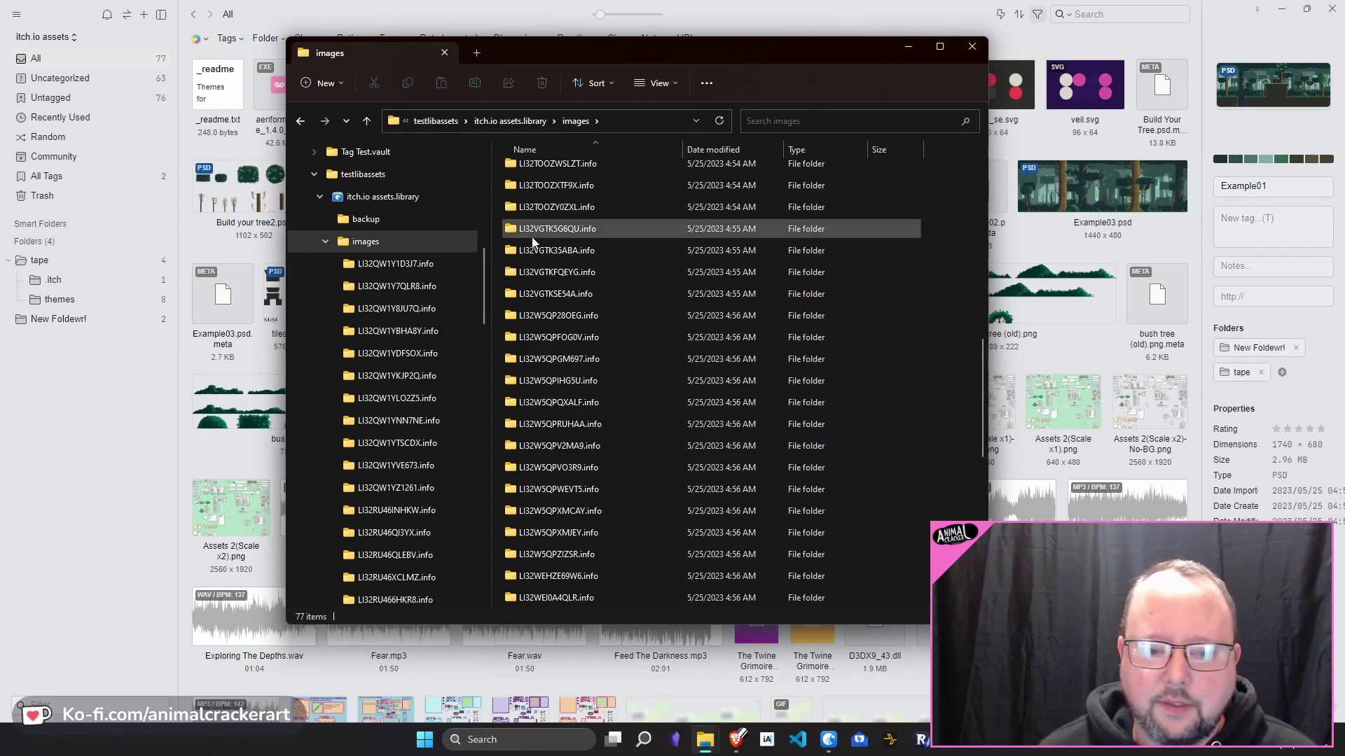
{"action": "double_click", "coordinate": [510, 237]}
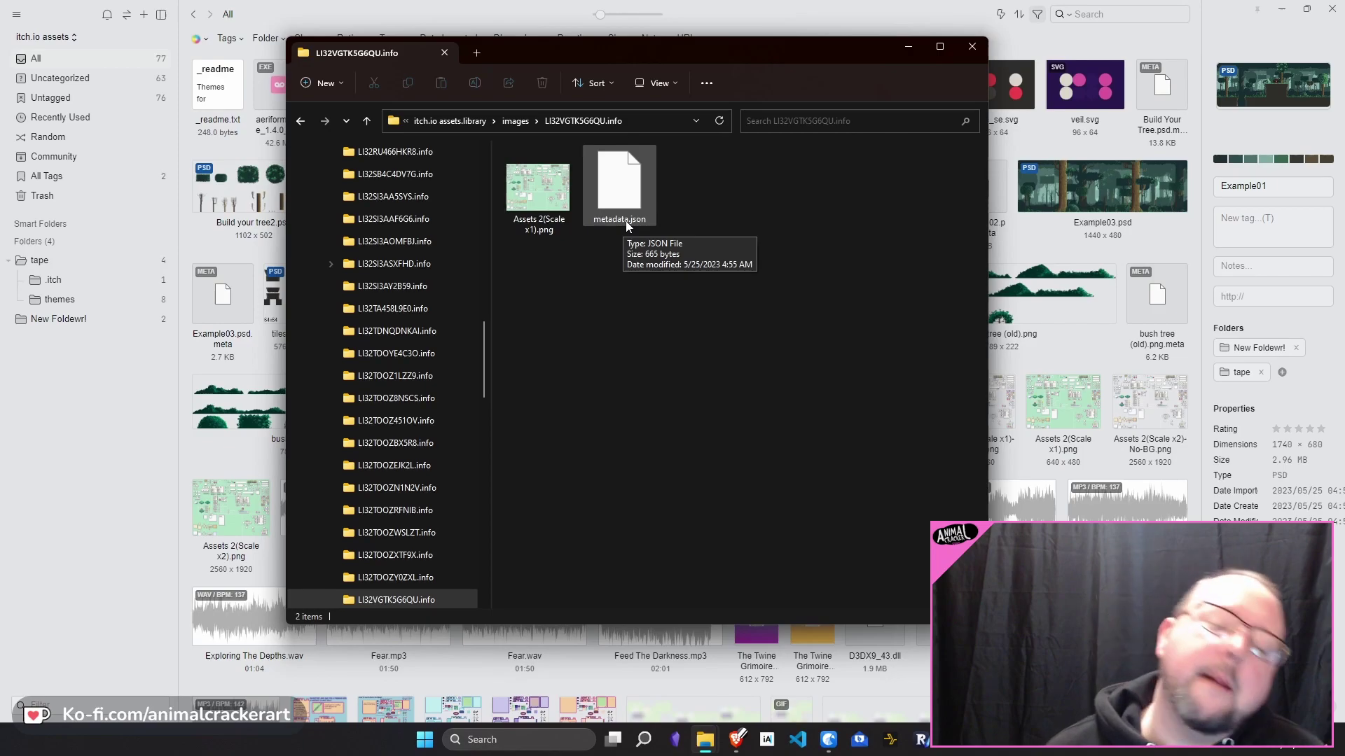
Step: Back in Eagle, click into Example01.psd's tag, notes and source URL fields
{"action": "left_click", "coordinate": [1195, 161]}
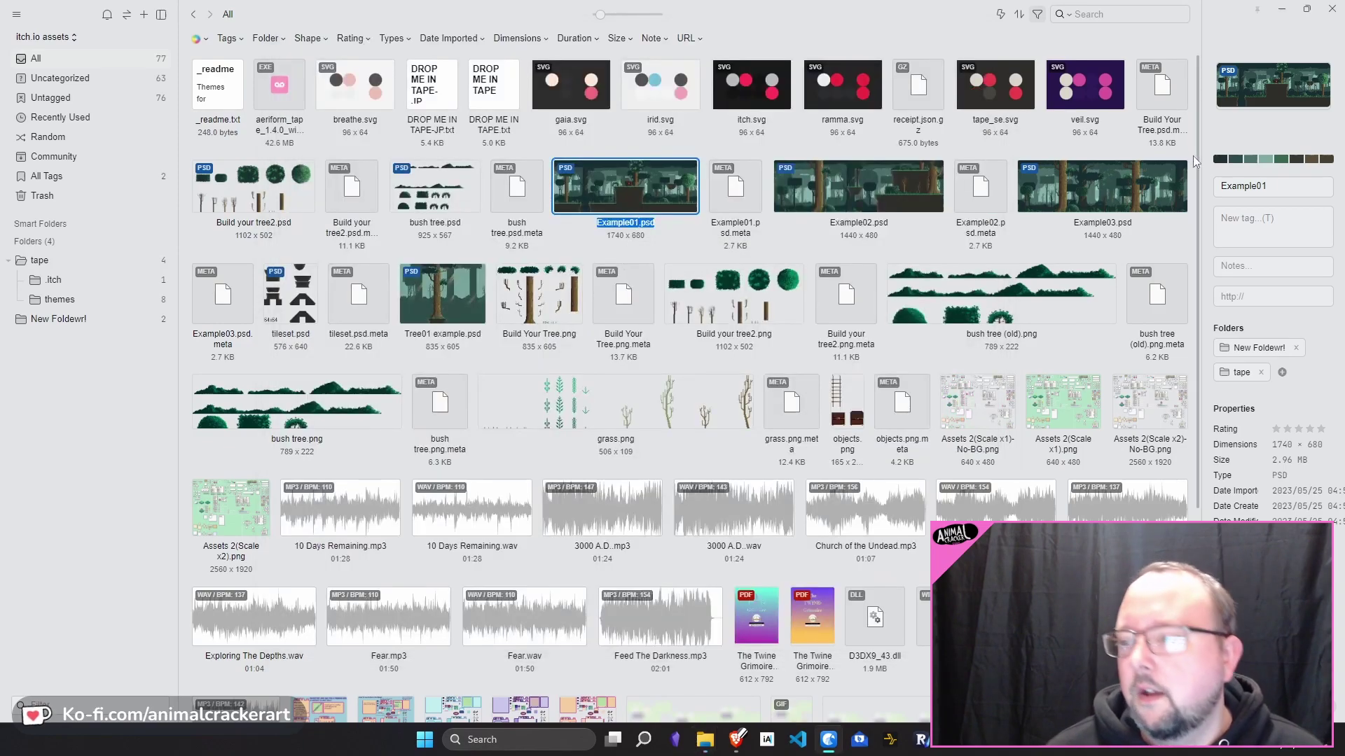
{"action": "left_click", "coordinate": [1291, 210]}
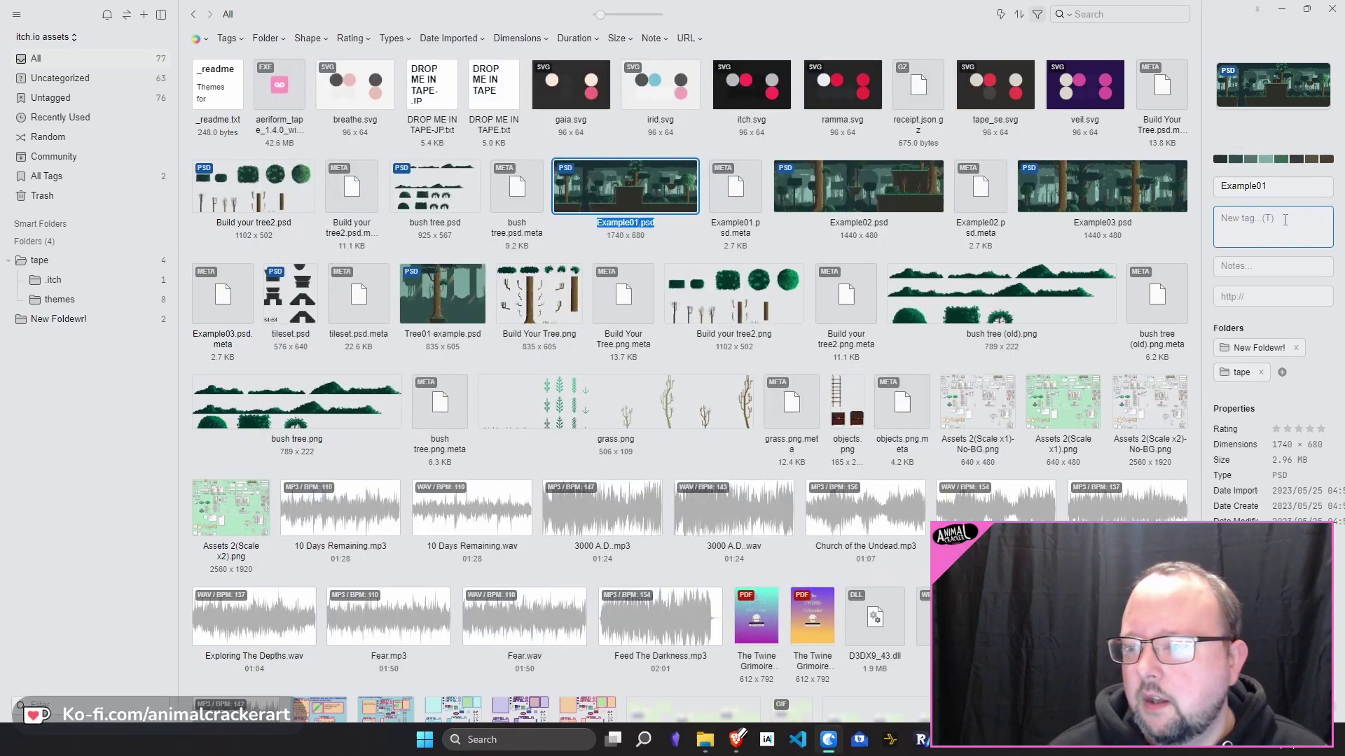
{"action": "left_click", "coordinate": [1286, 265]}
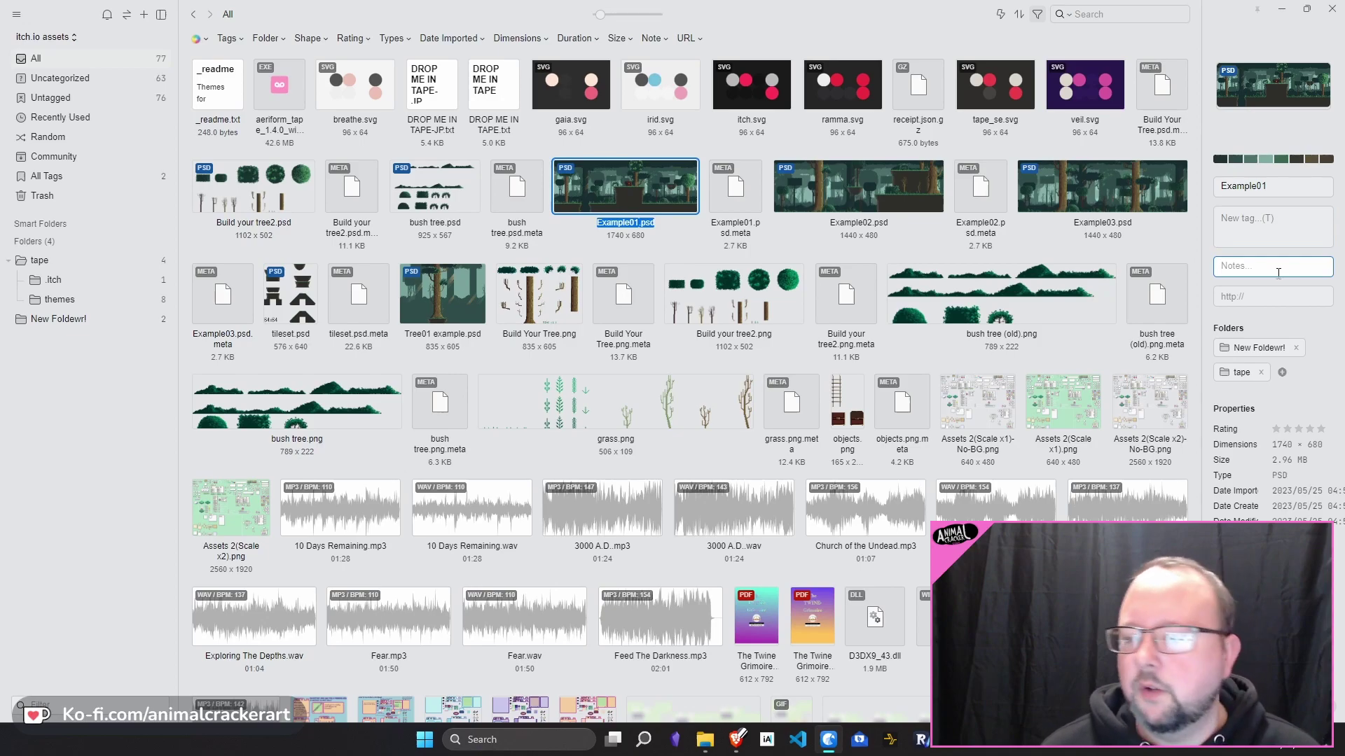
{"action": "left_click", "coordinate": [1273, 296]}
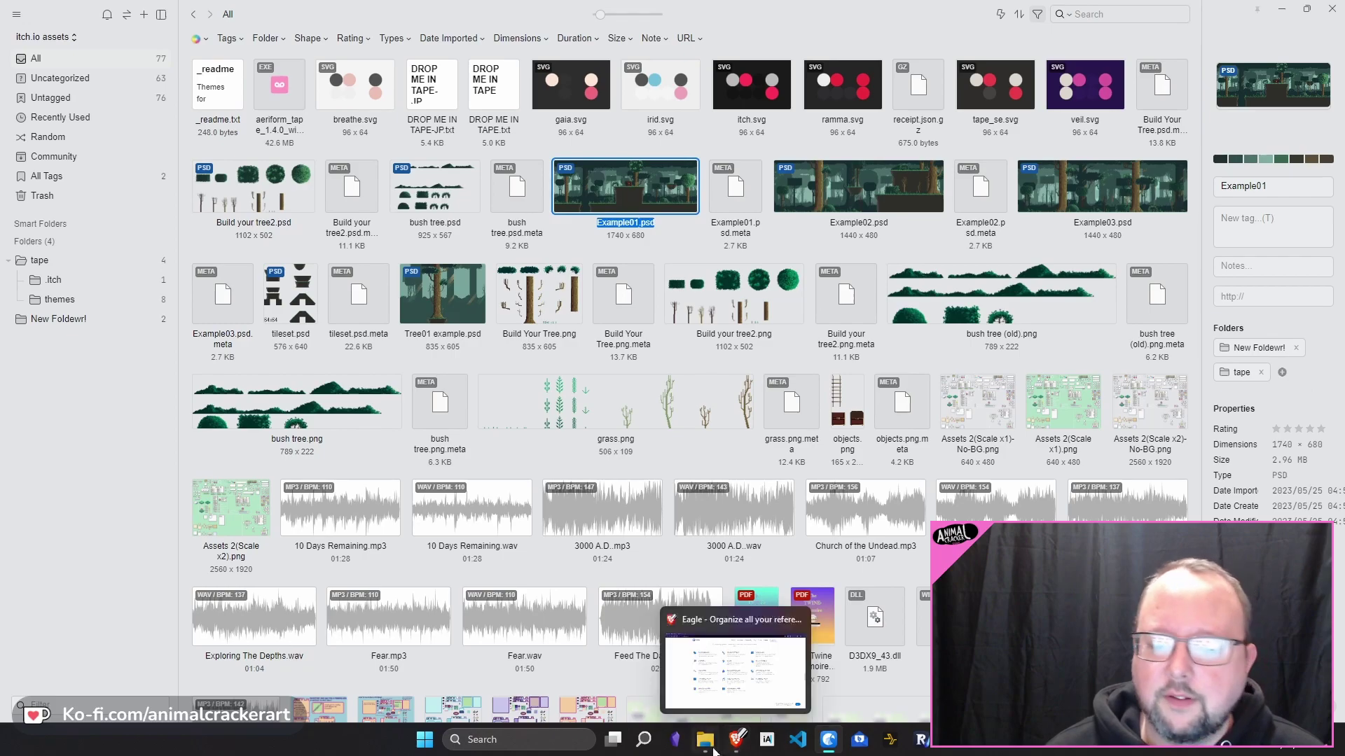
Step: Reopen the LI32VGTK5G6QU.info folder and open its metadata.json in an enlarged Notepad window
{"action": "mouse_move", "coordinate": [713, 751]}
{"action": "left_click", "coordinate": [700, 648]}
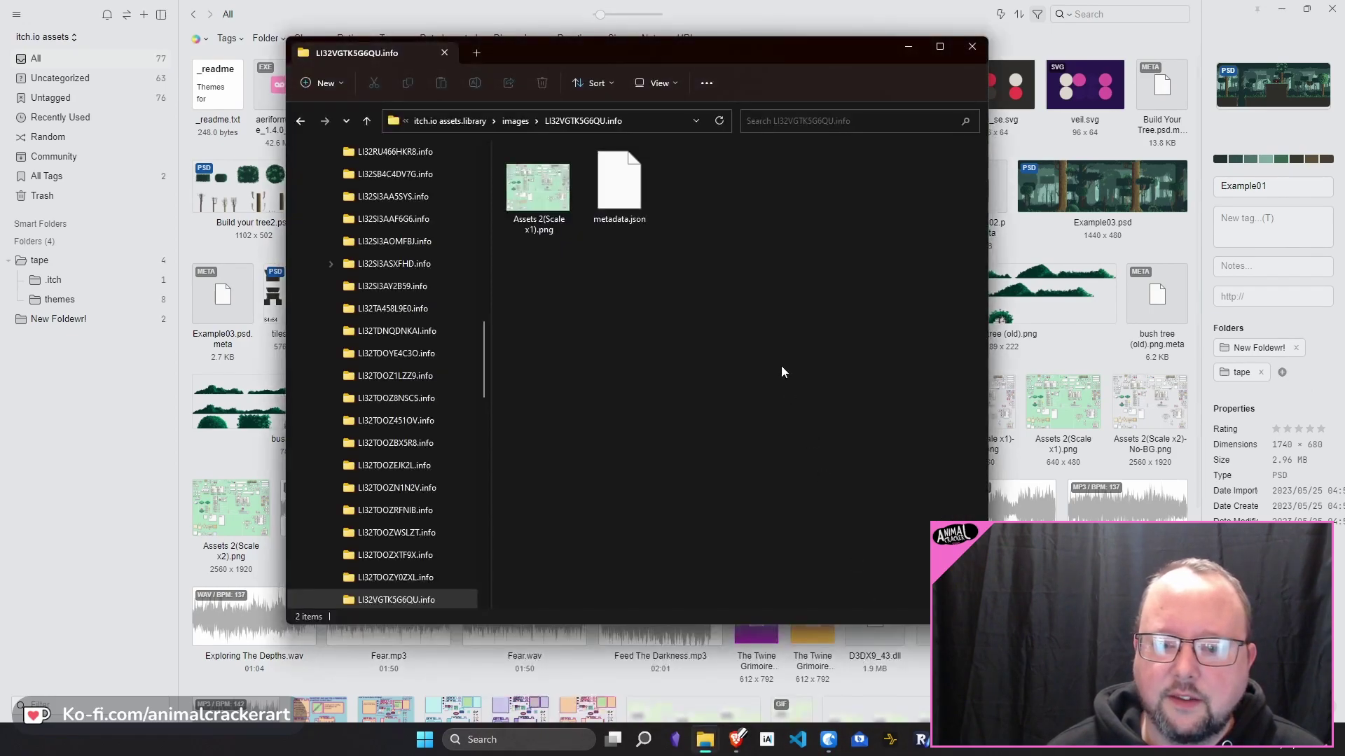
{"action": "right_click", "coordinate": [619, 184]}
{"action": "left_click", "coordinate": [651, 221]}
{"action": "left_click_drag", "start_coordinate": [939, 221], "coordinate": [707, 56]}
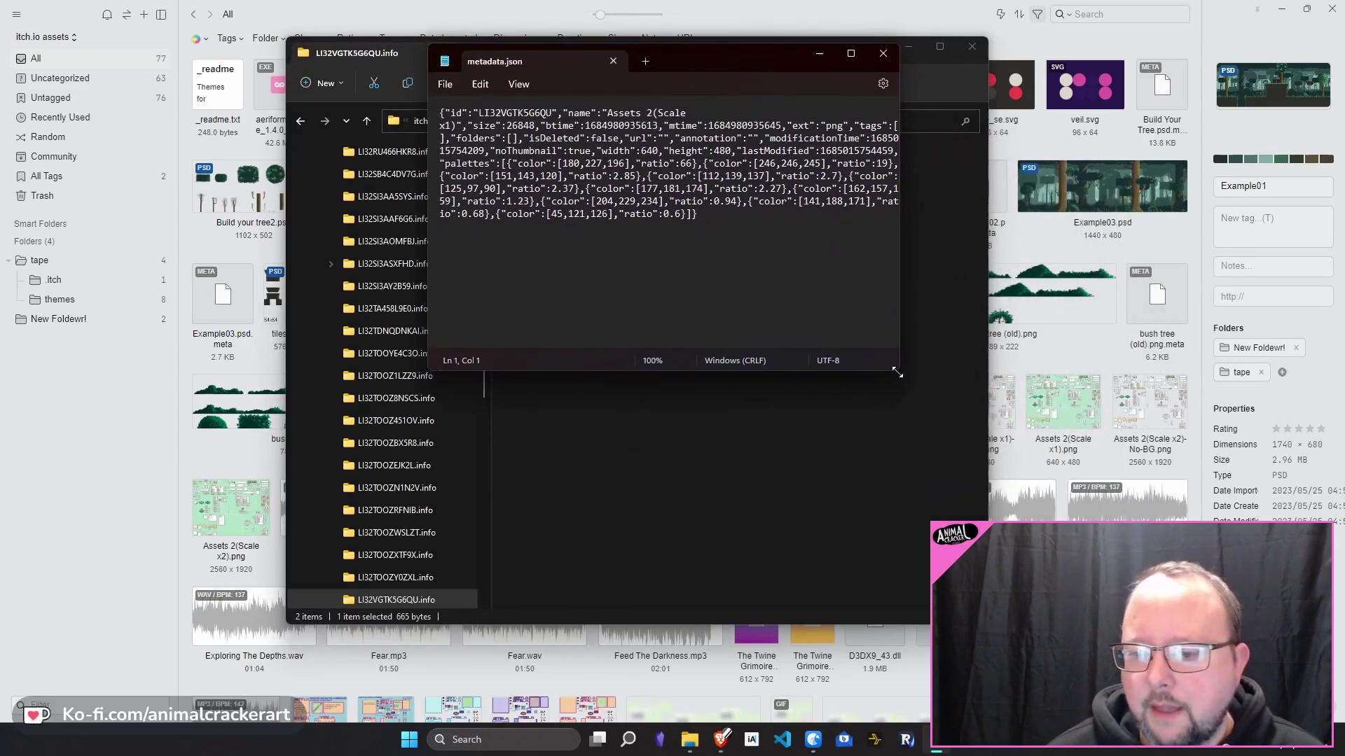
{"action": "left_click_drag", "start_coordinate": [897, 373], "coordinate": [1193, 552]}
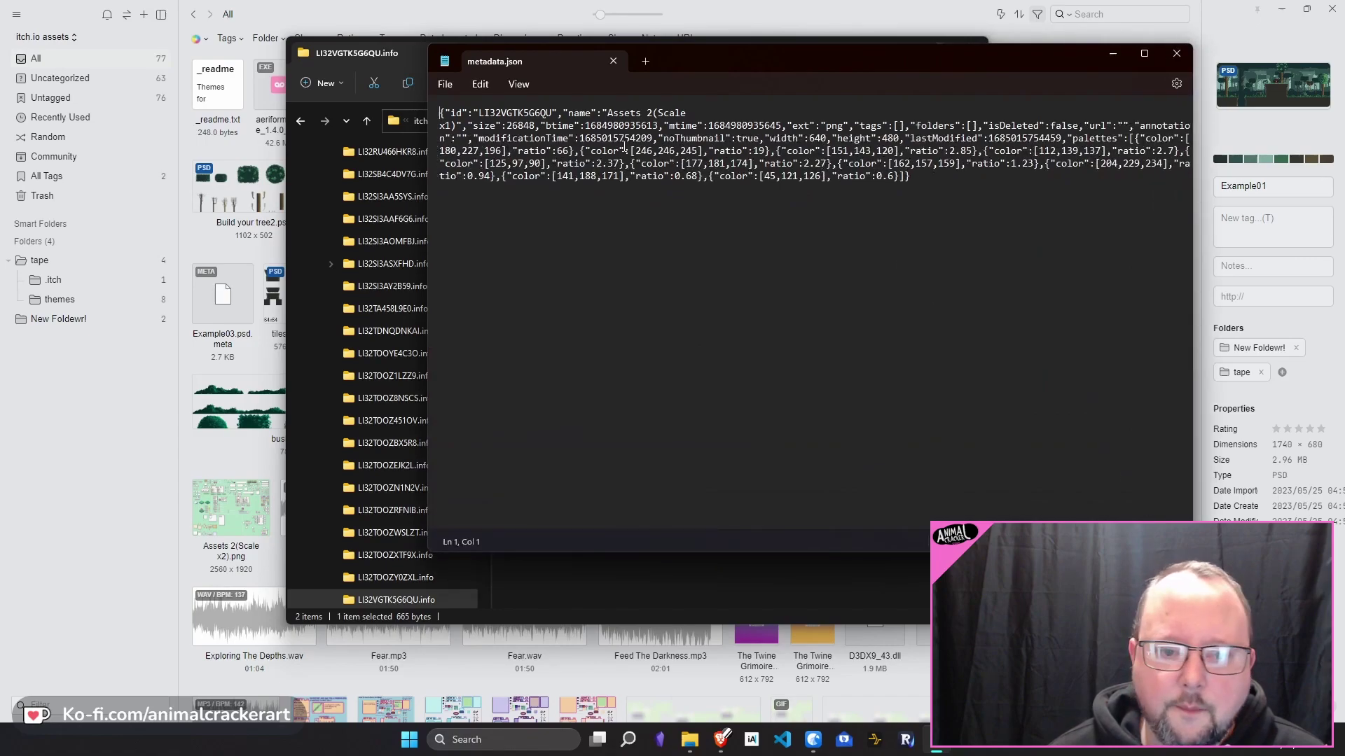
Step: Highlight the JSON's id and name, then its timestamps-to-end section, and return to Eagle
{"action": "left_click_drag", "start_coordinate": [465, 124], "coordinate": [439, 113]}
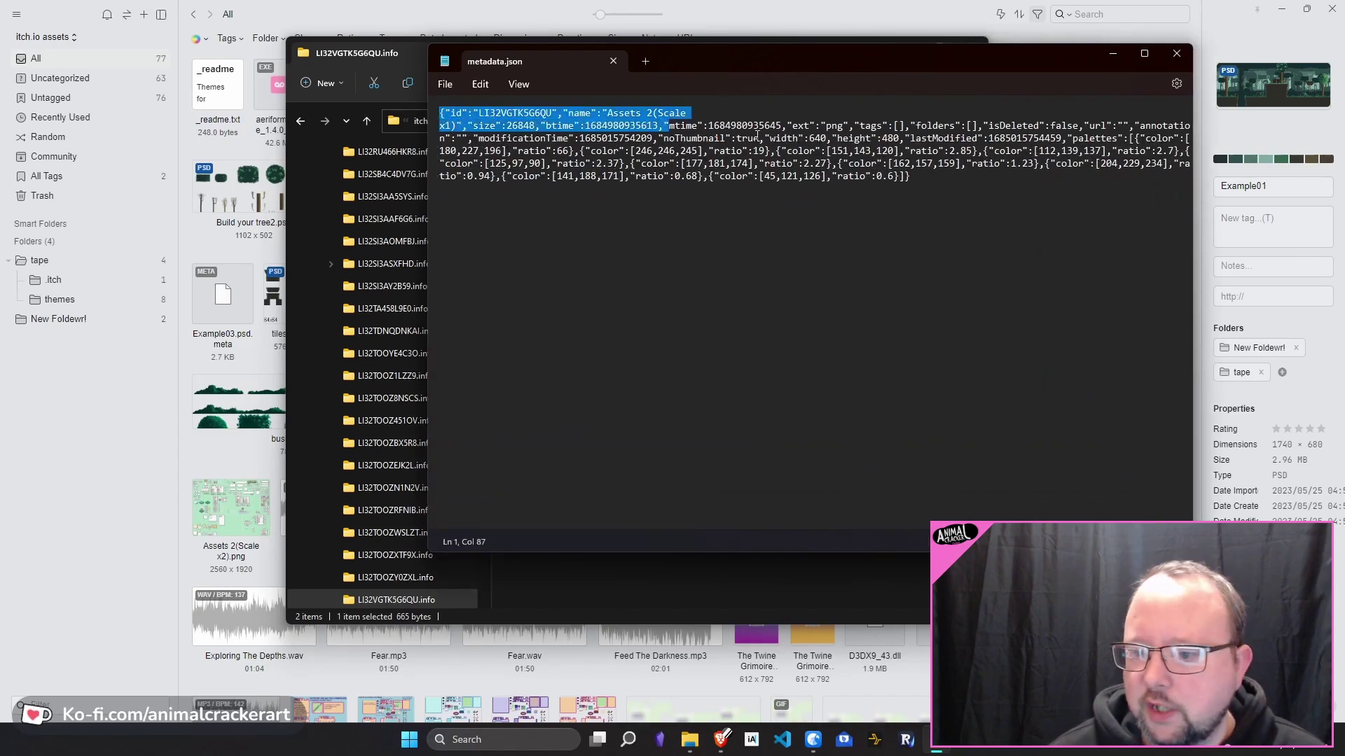
{"action": "left_click", "coordinate": [919, 178]}
{"action": "left_click_drag", "start_coordinate": [920, 178], "coordinate": [592, 121]}
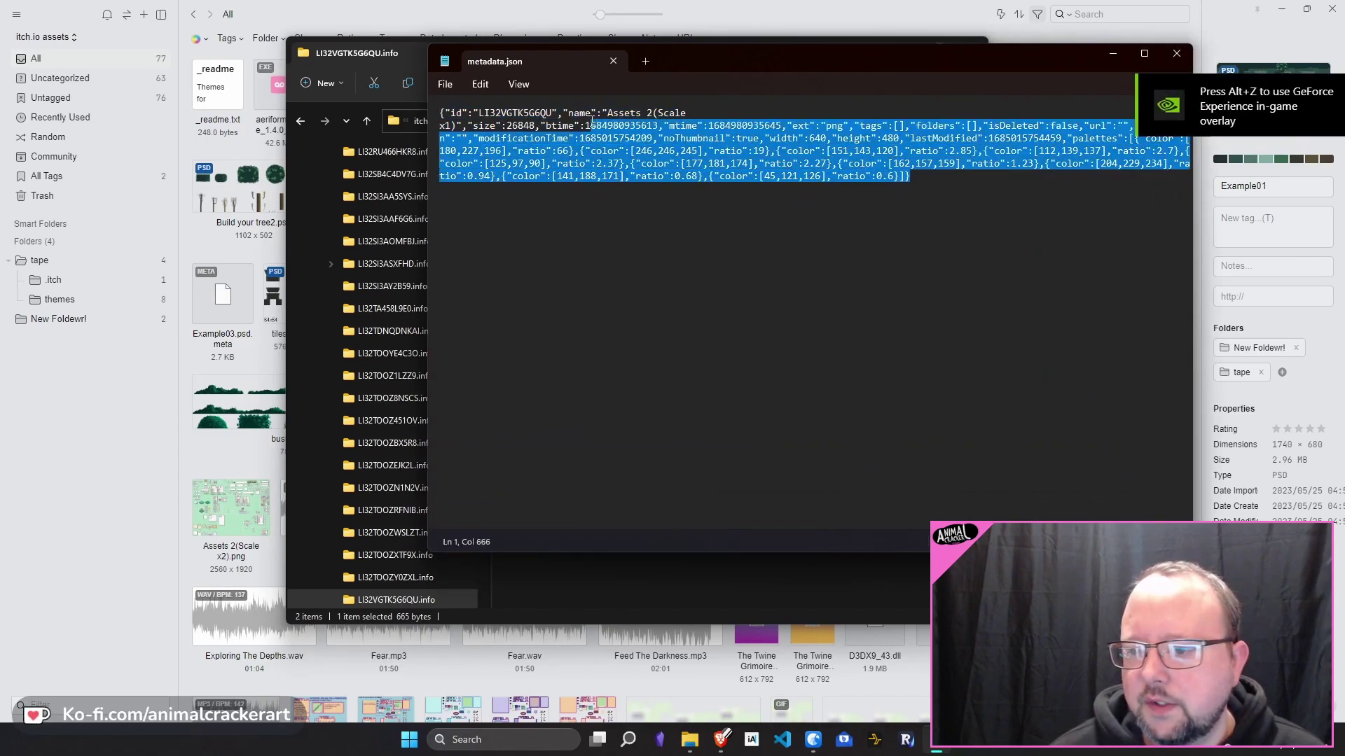
{"action": "left_click", "coordinate": [918, 194]}
{"action": "left_click", "coordinate": [751, 5]}
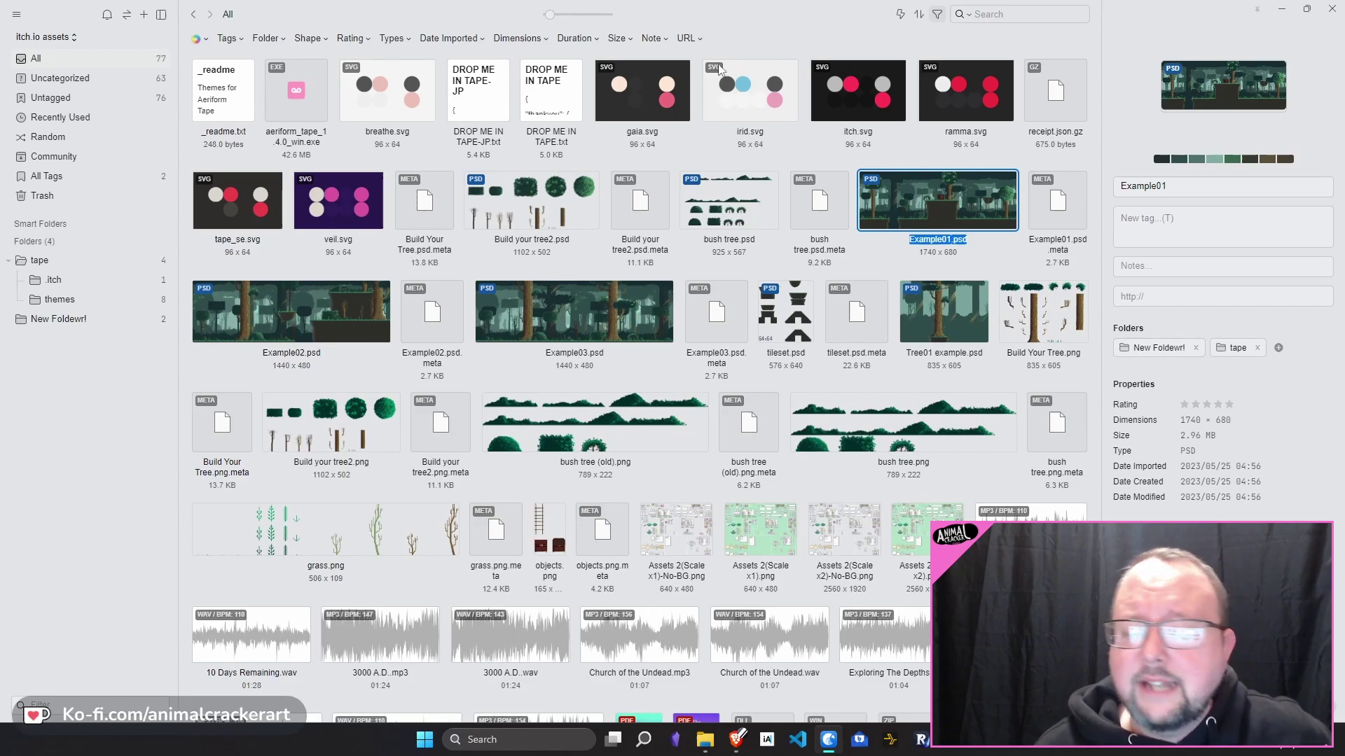
Step: Deselect Example01.psd to show the library totals, then bring the LI32VGTK5G6QU.info Explorer window forward
{"action": "scroll", "coordinate": [729, 155], "scroll_direction": "down", "scroll_amount": 5}
{"action": "scroll", "coordinate": [725, 161], "scroll_direction": "up", "scroll_amount": 5}
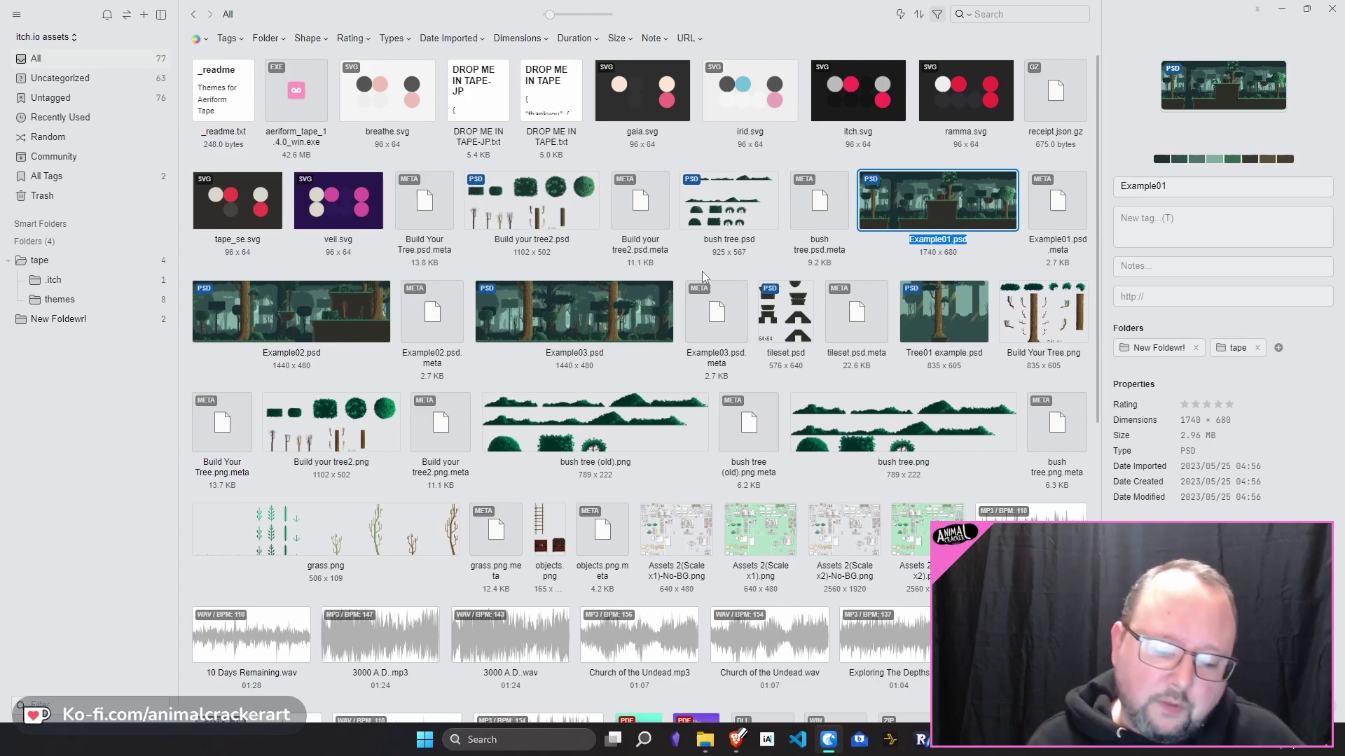
{"action": "left_click", "coordinate": [682, 266]}
{"action": "scroll", "coordinate": [682, 267], "scroll_direction": "down", "scroll_amount": 2}
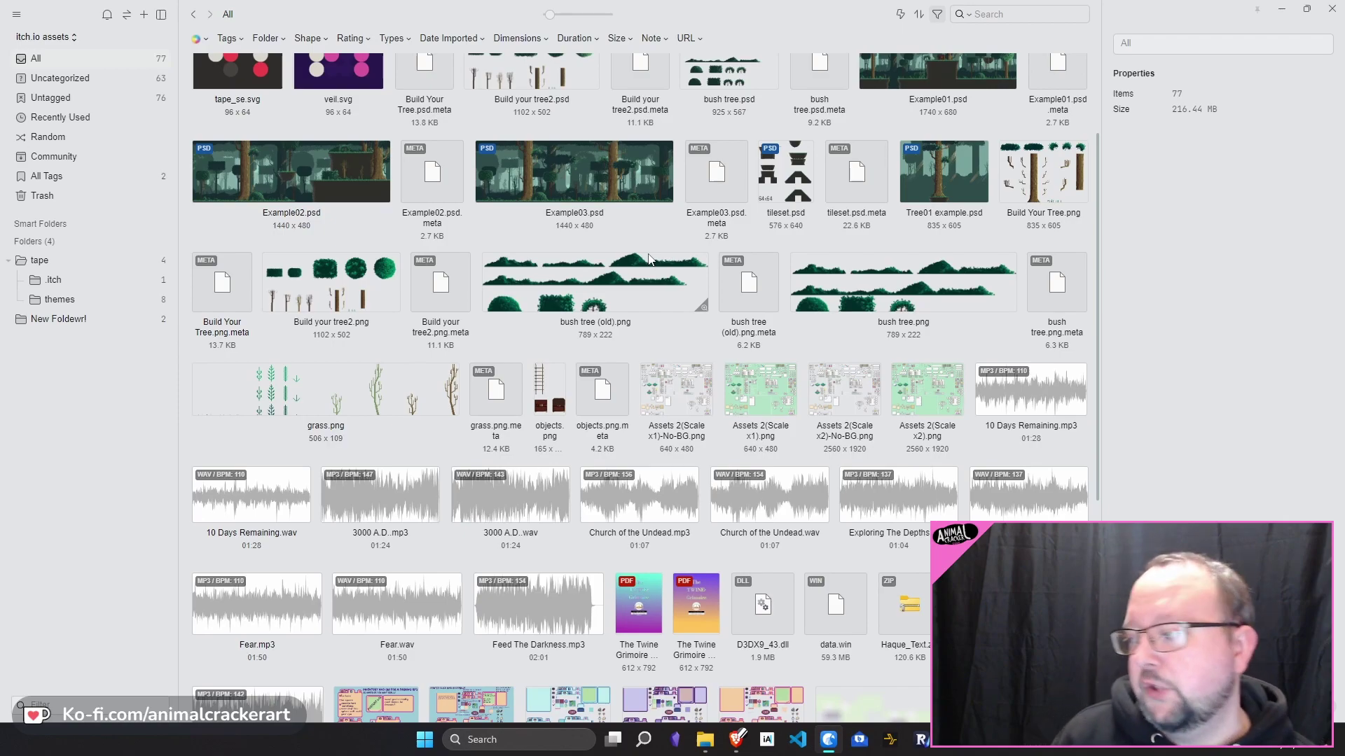
{"action": "scroll", "coordinate": [829, 648], "scroll_direction": "down", "scroll_amount": 5}
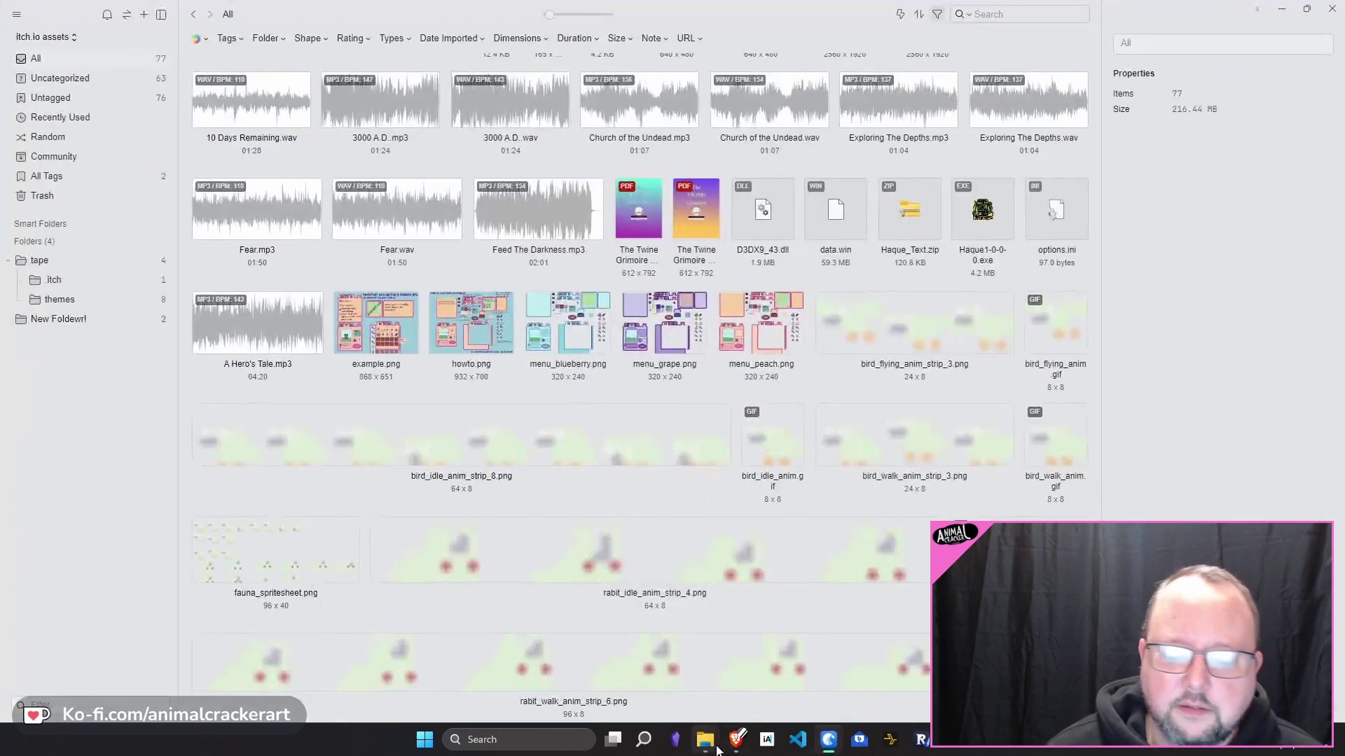
{"action": "mouse_move", "coordinate": [718, 748]}
{"action": "left_click", "coordinate": [838, 666]}
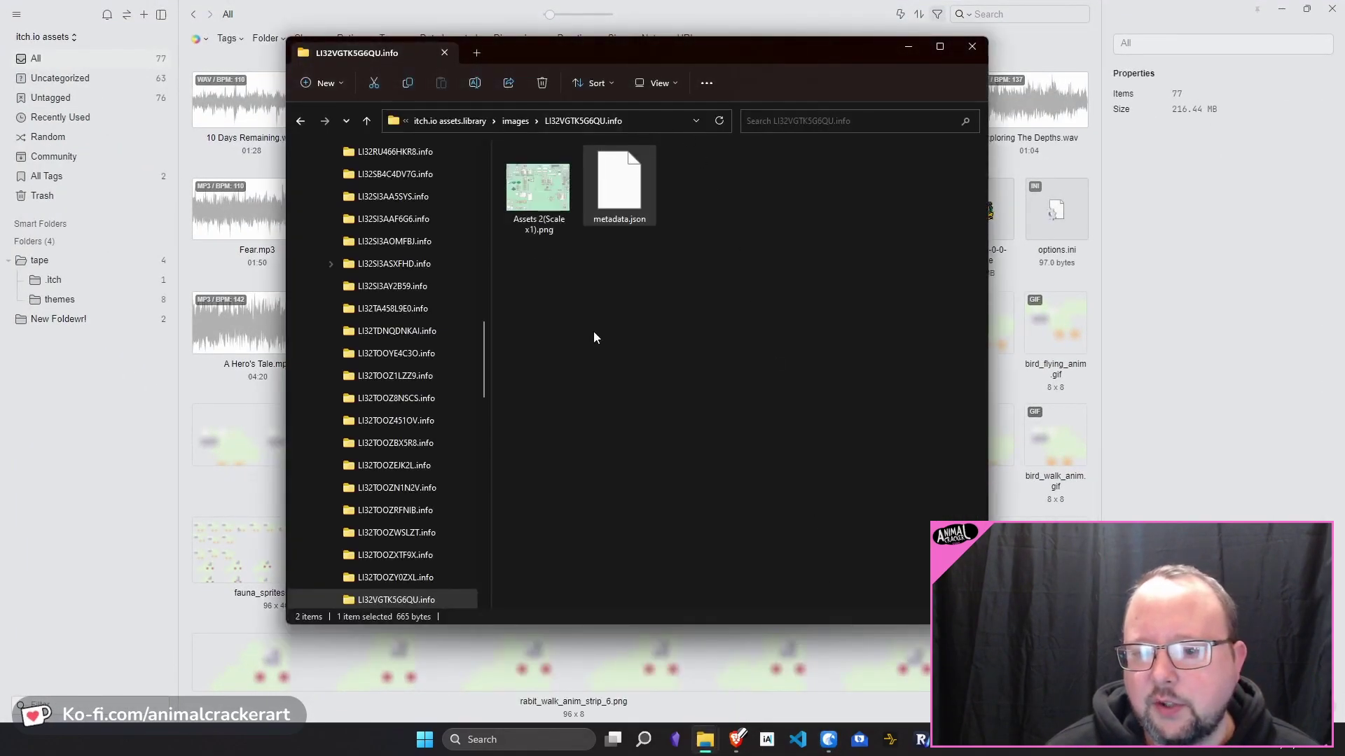
{"action": "left_click", "coordinate": [594, 337]}
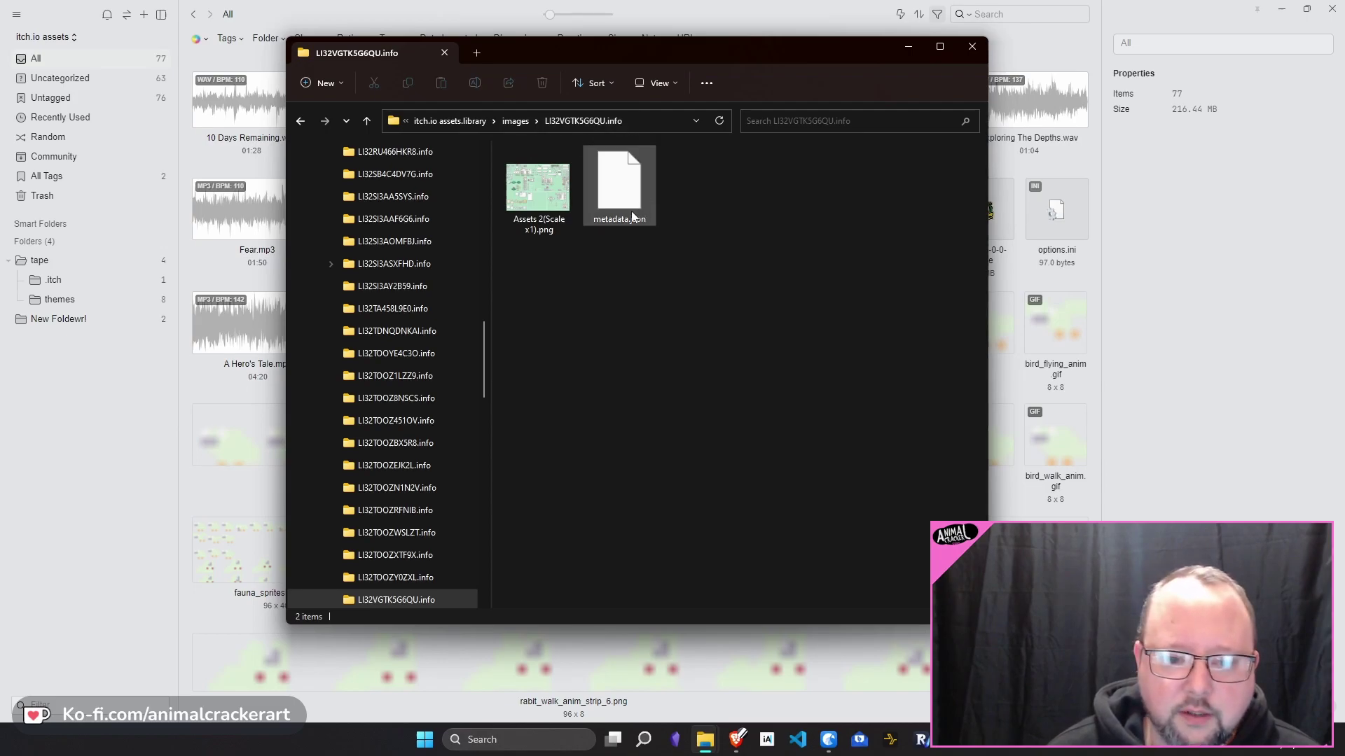
{"action": "left_click", "coordinate": [530, 187]}
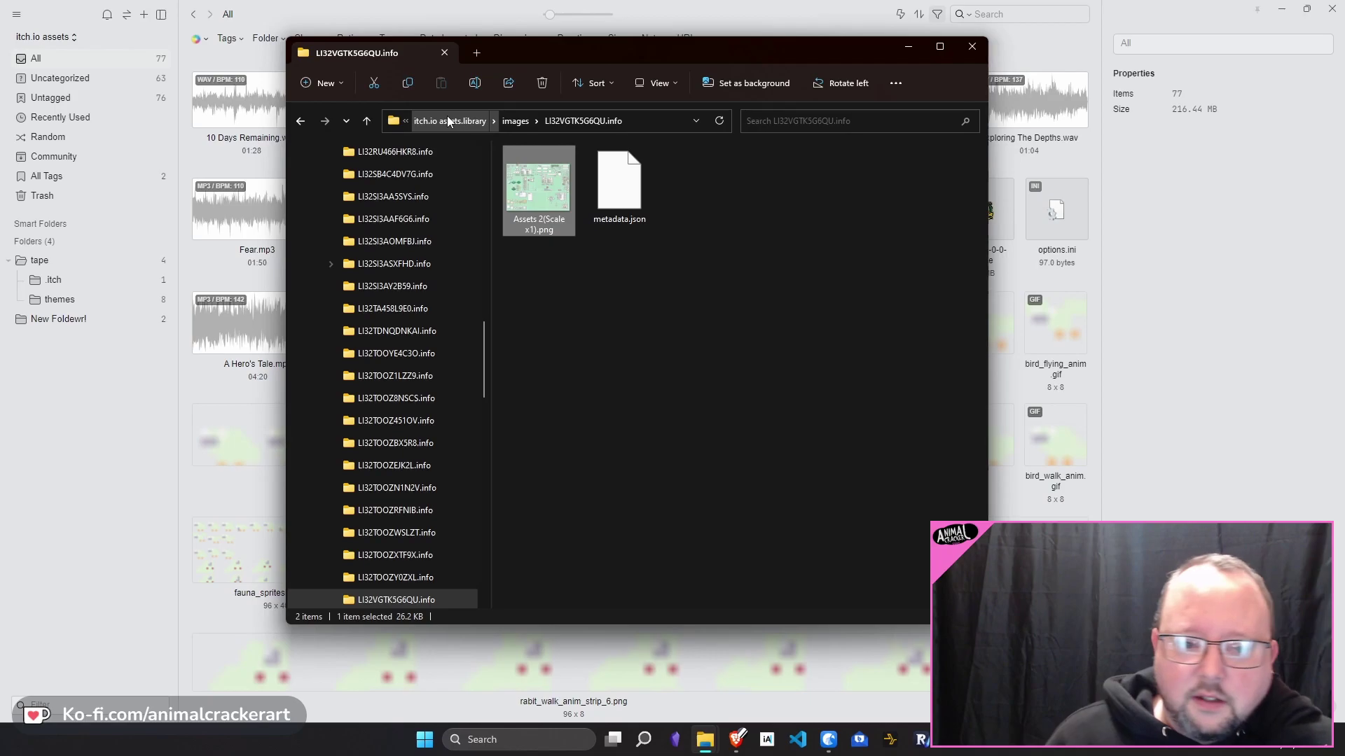
Step: Leave Explorer, marquee-select 19 assets, inspect their Export actions, then deselect everything
{"action": "key", "text": "alt+Tab"}
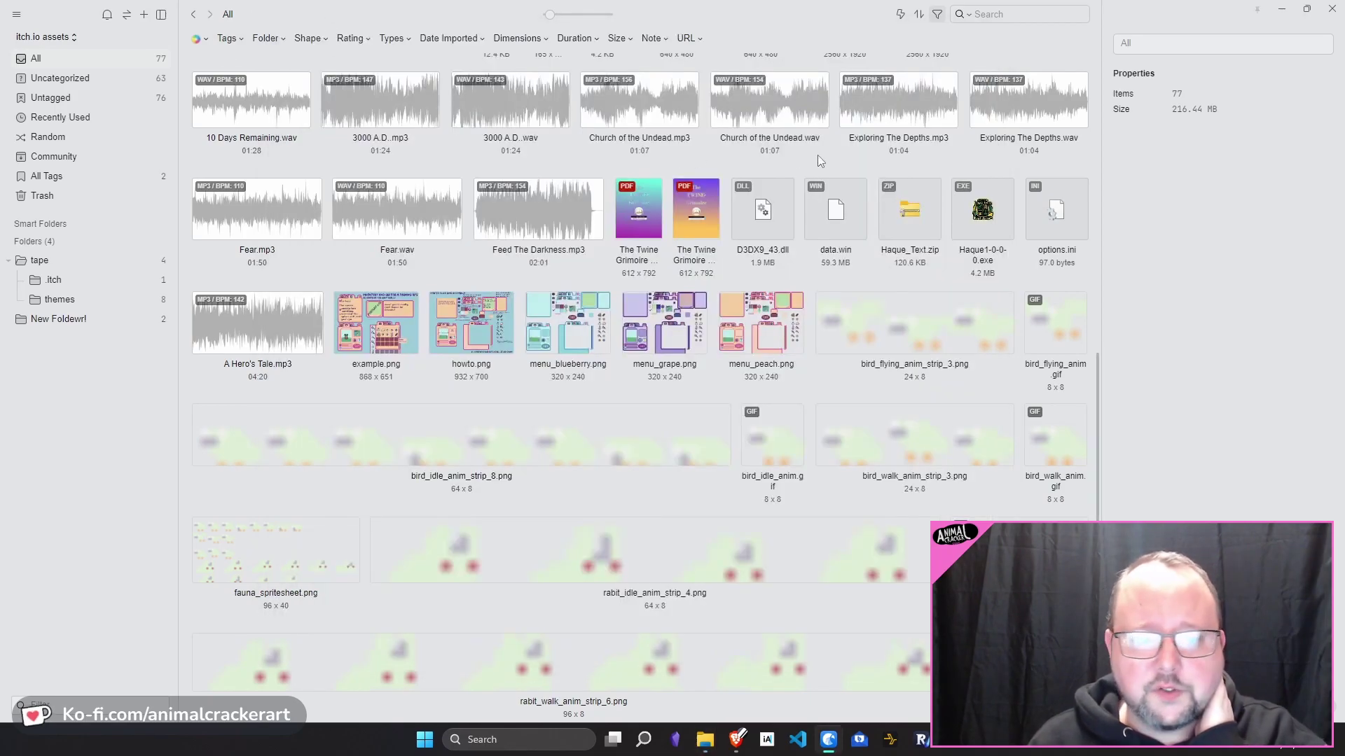
{"action": "left_click_drag", "start_coordinate": [837, 156], "coordinate": [198, 171]}
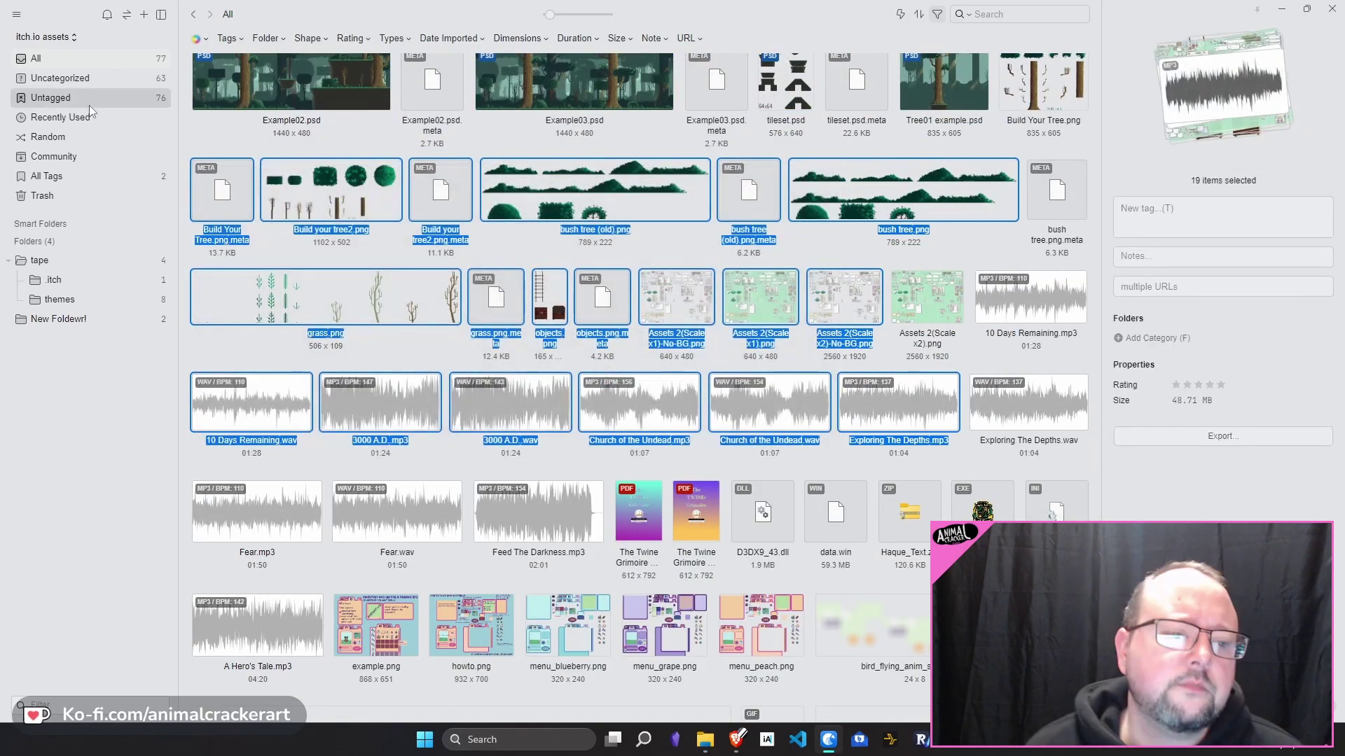
{"action": "right_click", "coordinate": [841, 182]}
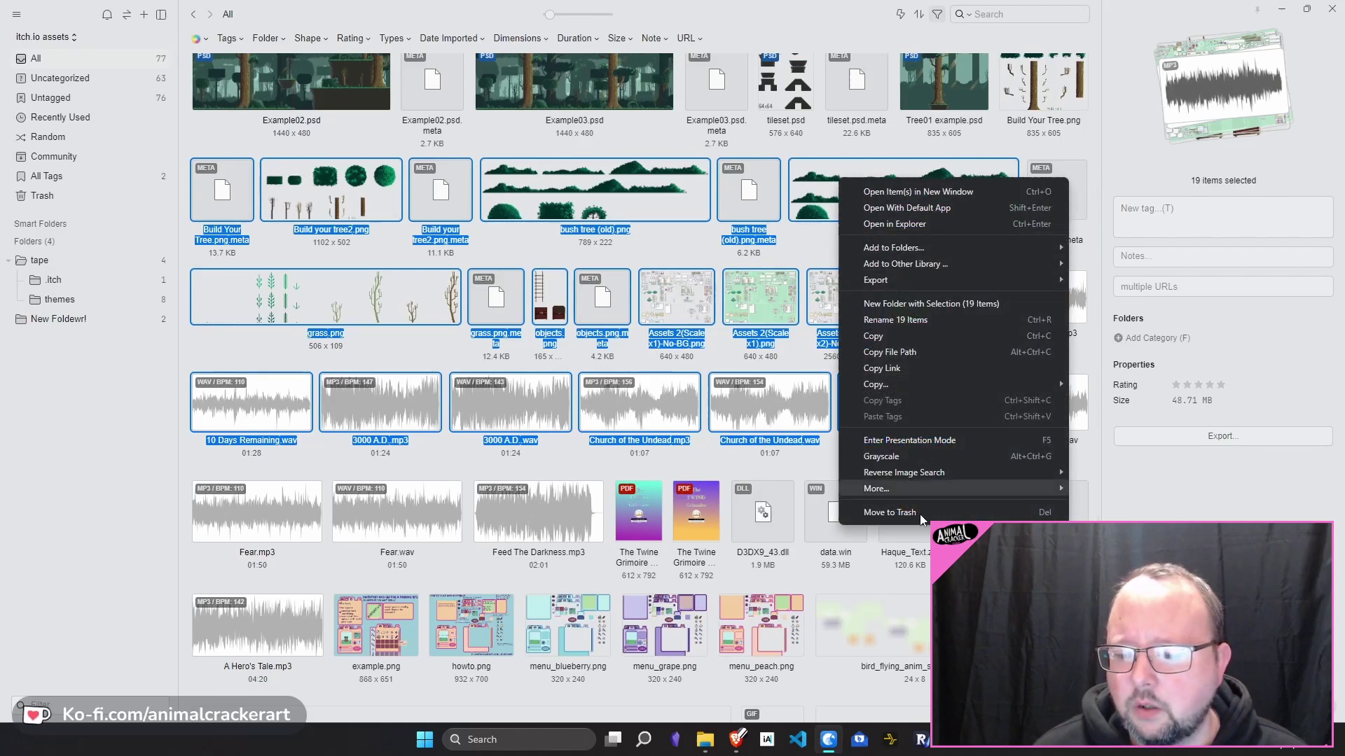
{"action": "mouse_move", "coordinate": [951, 488]}
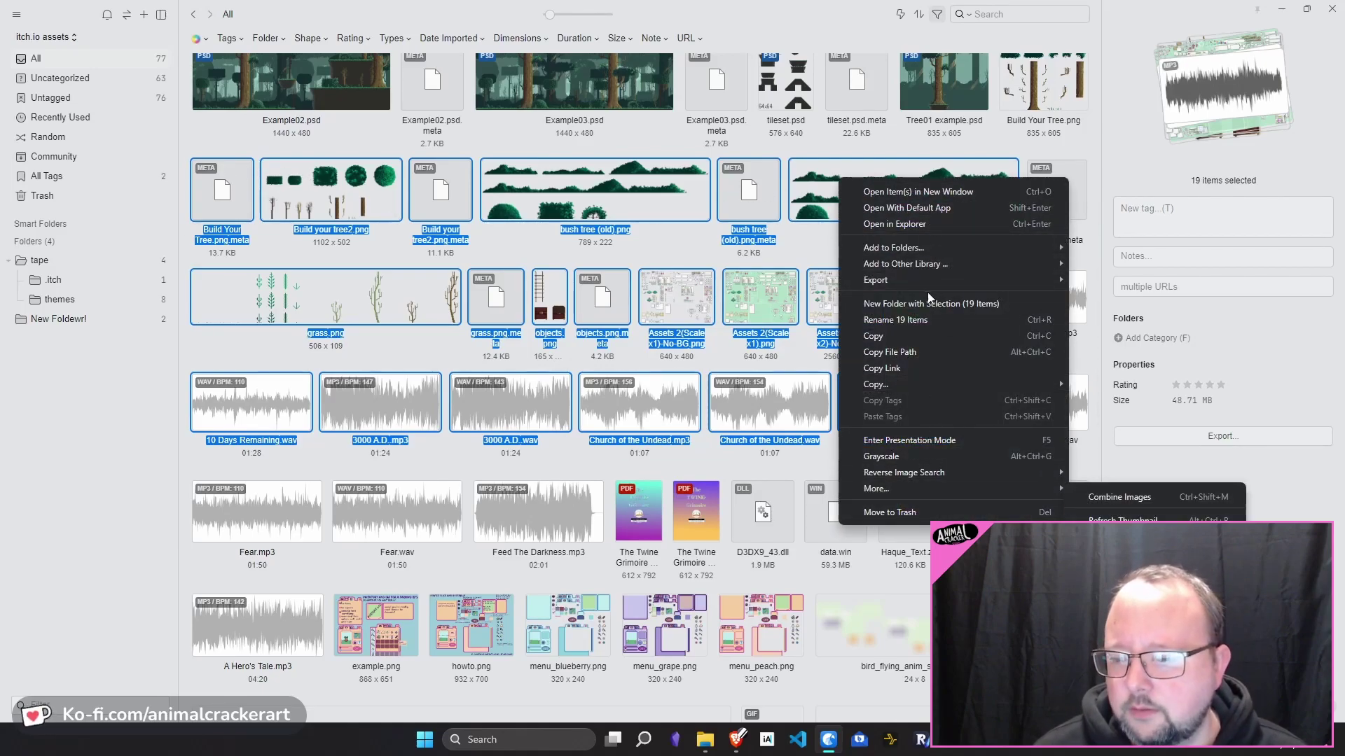
{"action": "mouse_move", "coordinate": [921, 281]}
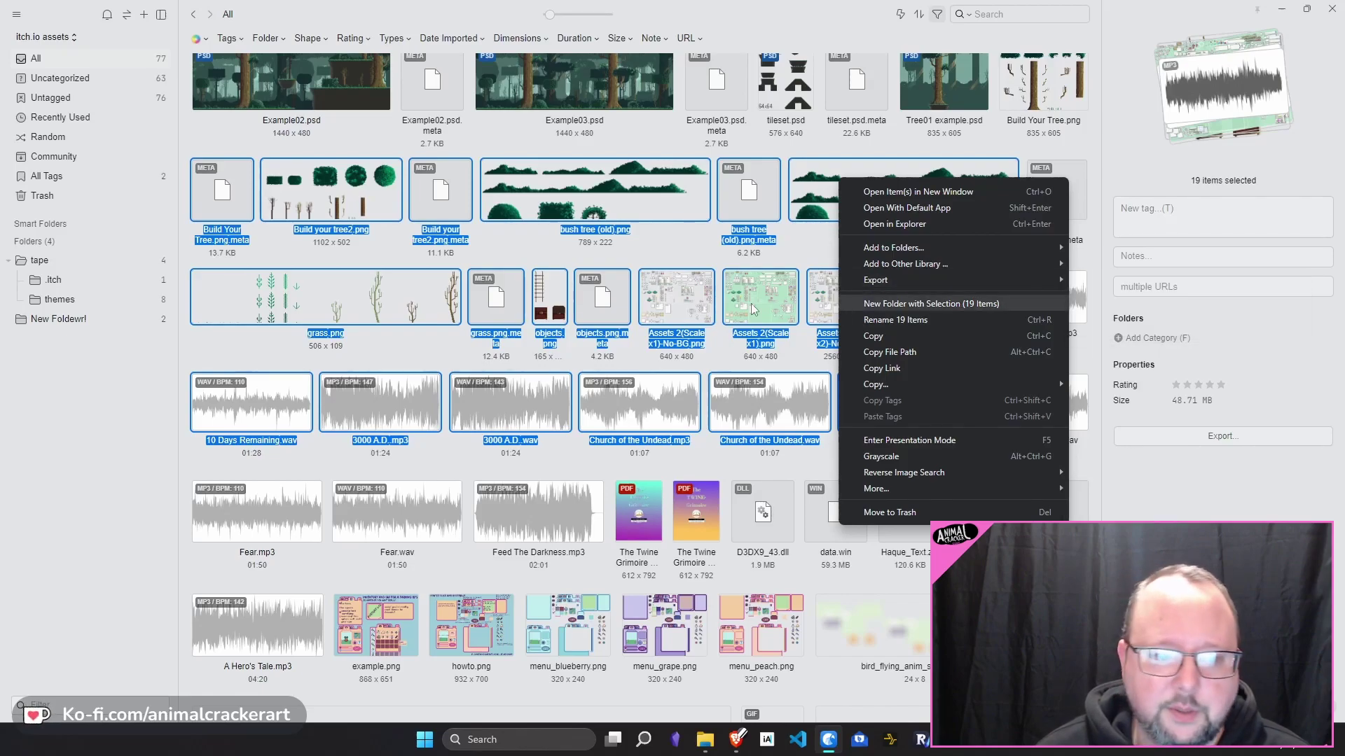
{"action": "right_click", "coordinate": [210, 184]}
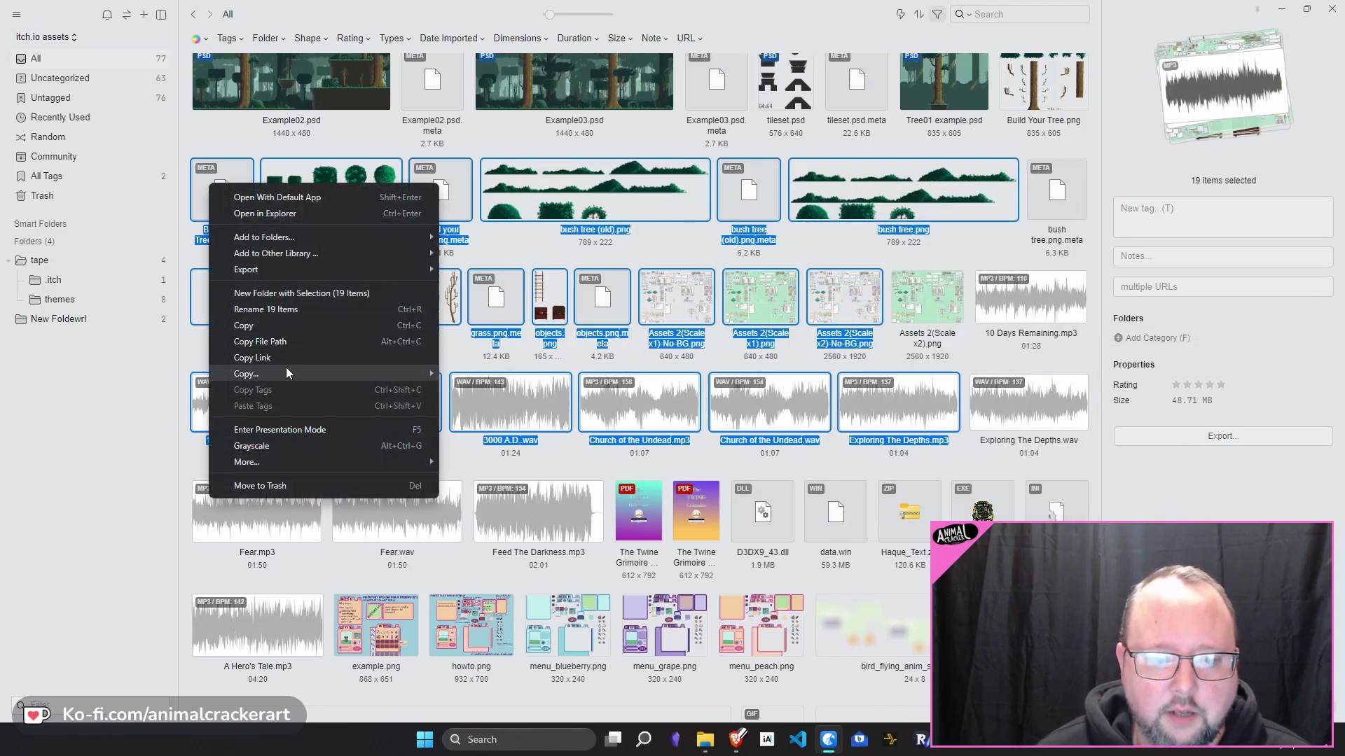
{"action": "mouse_move", "coordinate": [395, 270]}
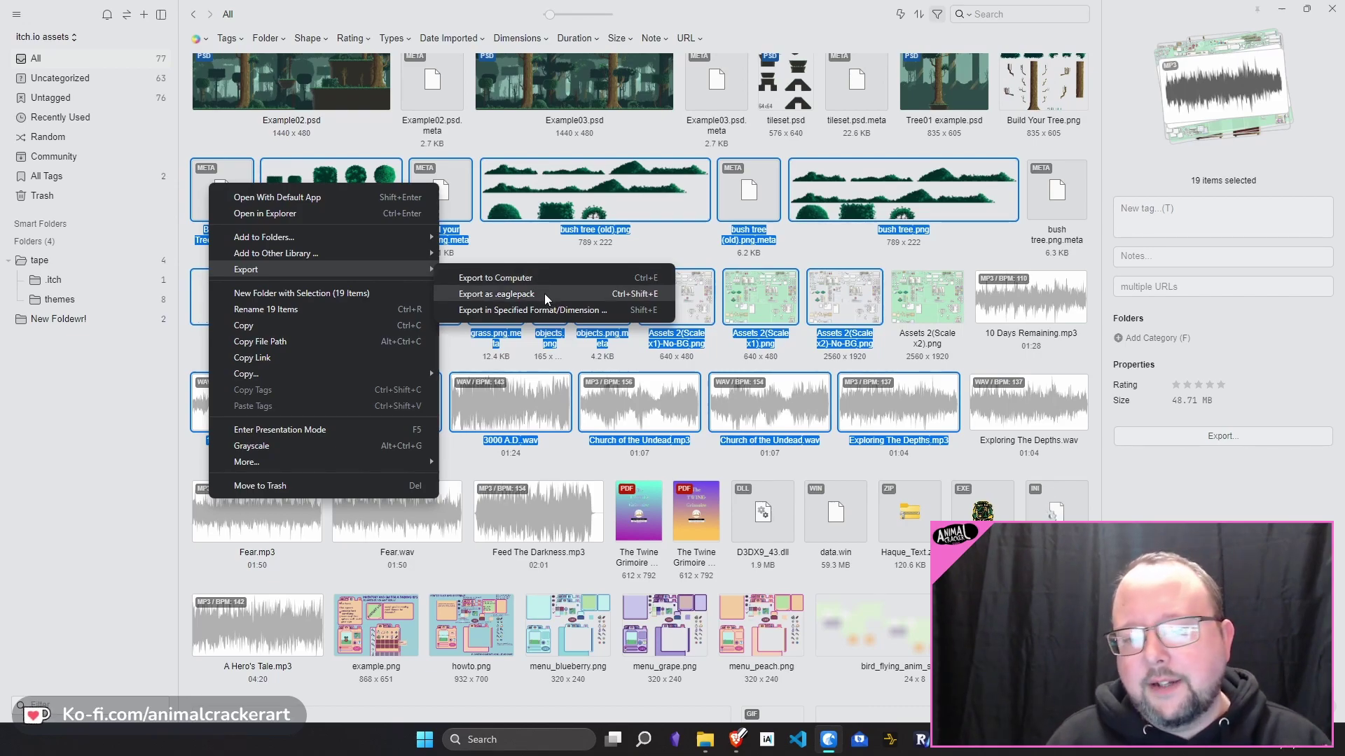
{"action": "left_click", "coordinate": [543, 249]}
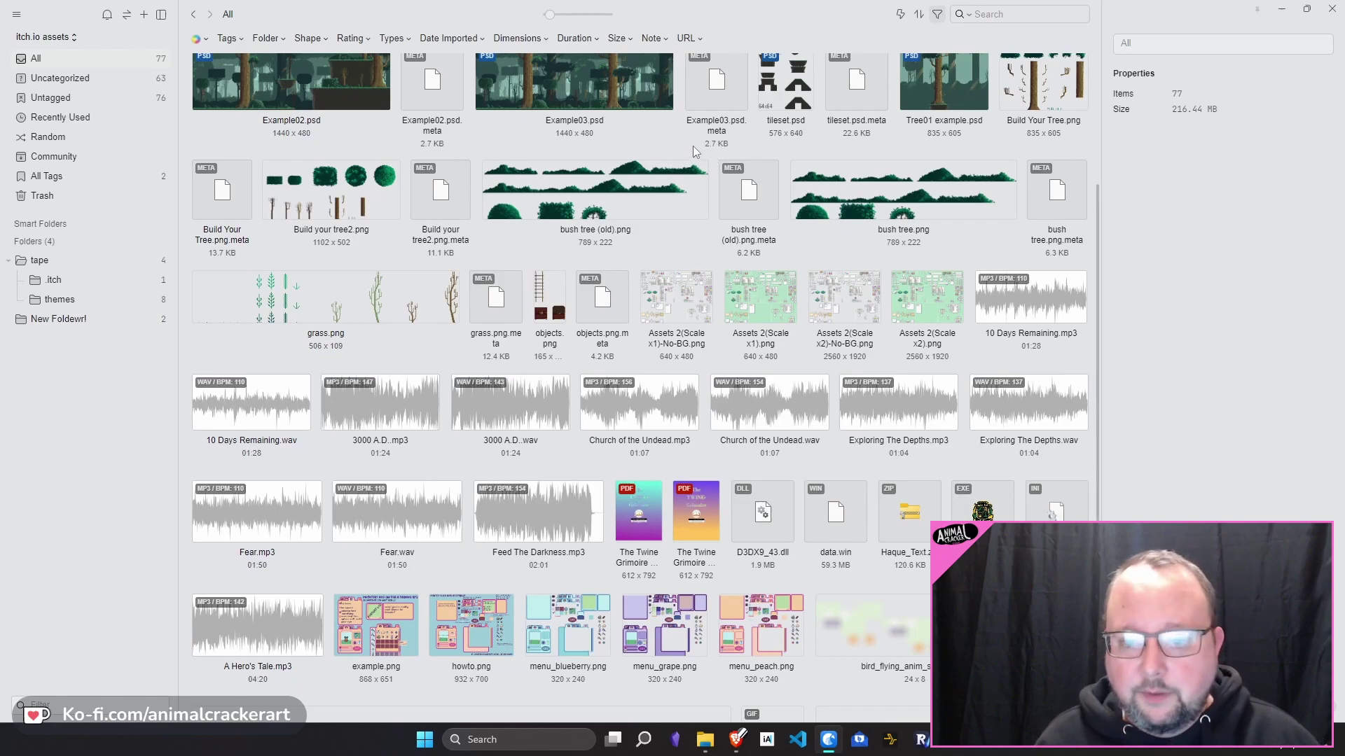
{"action": "scroll", "coordinate": [679, 154], "scroll_direction": "up", "scroll_amount": 3}
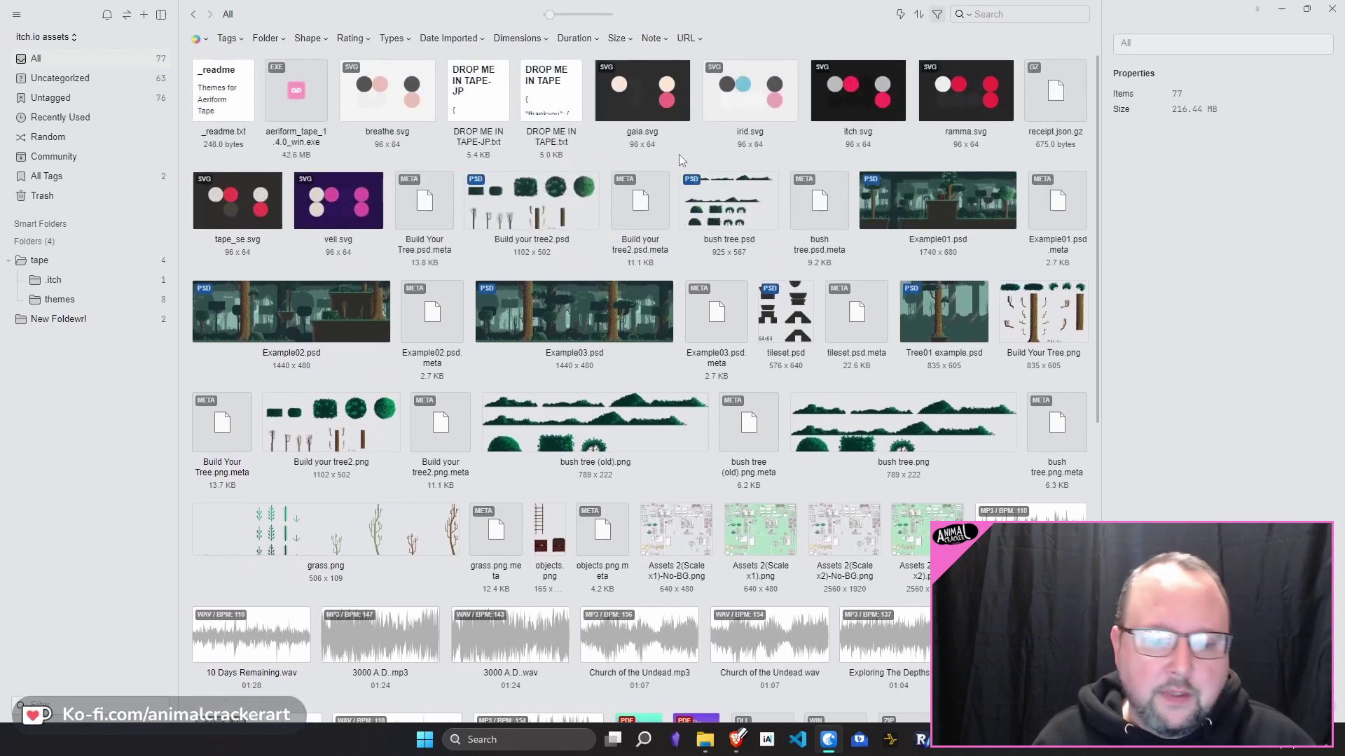
Step: Inspect Example02.psd's preview and brown palette colour, then its notes and URL fields
{"action": "left_click", "coordinate": [314, 329]}
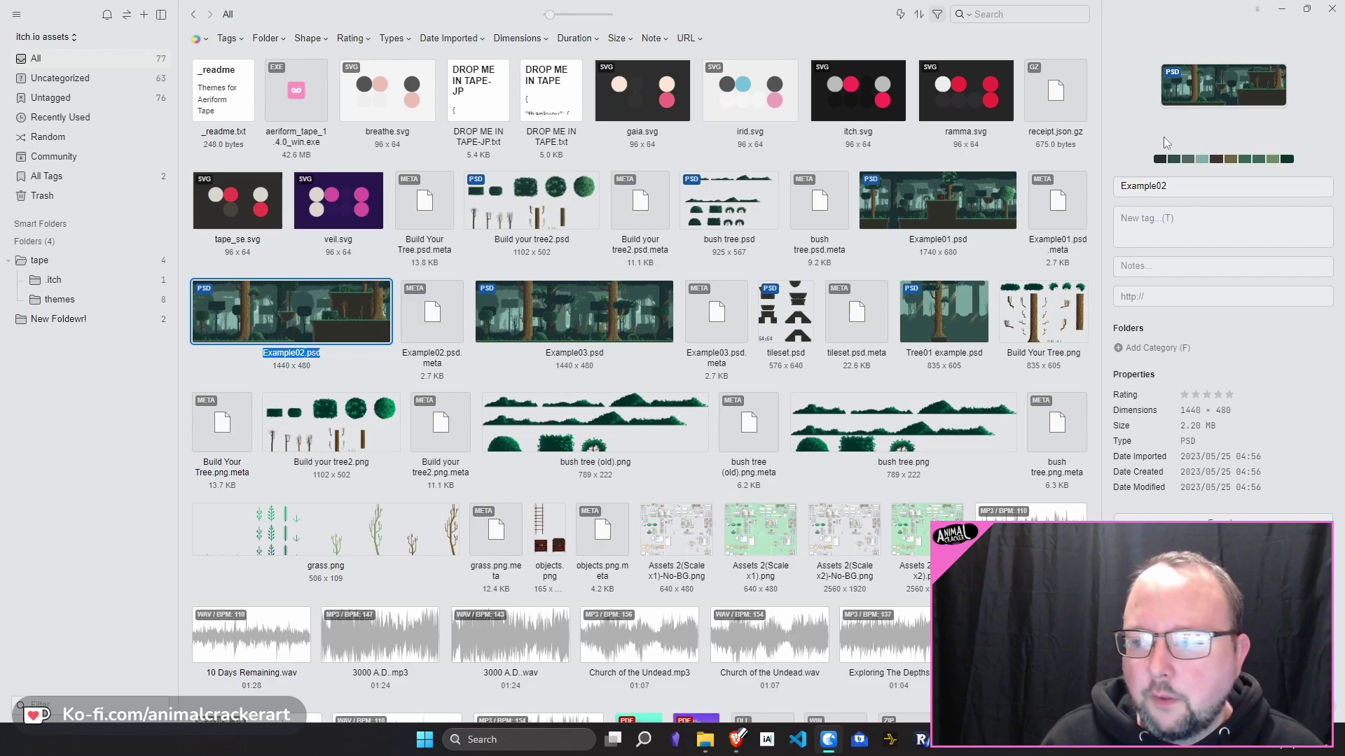
{"action": "right_click", "coordinate": [1232, 160]}
{"action": "left_click", "coordinate": [1307, 114]}
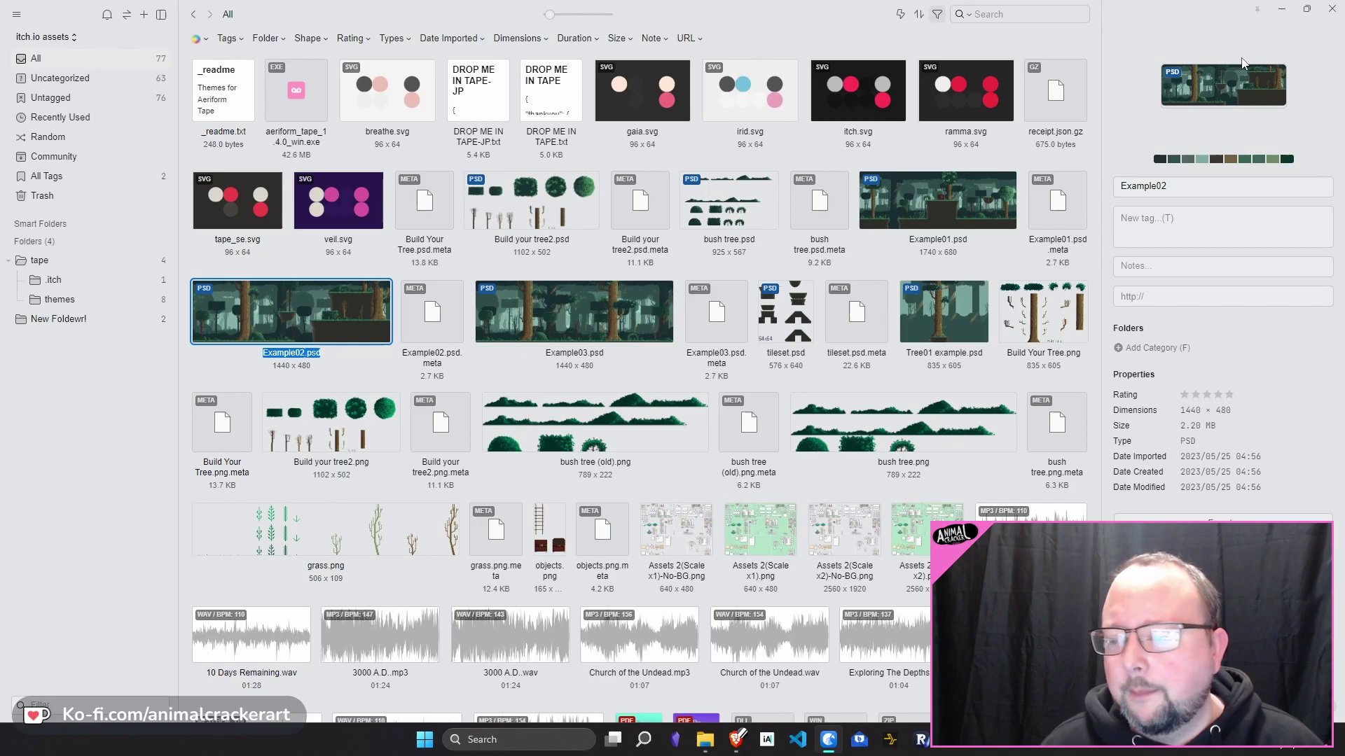
{"action": "left_click", "coordinate": [1218, 267]}
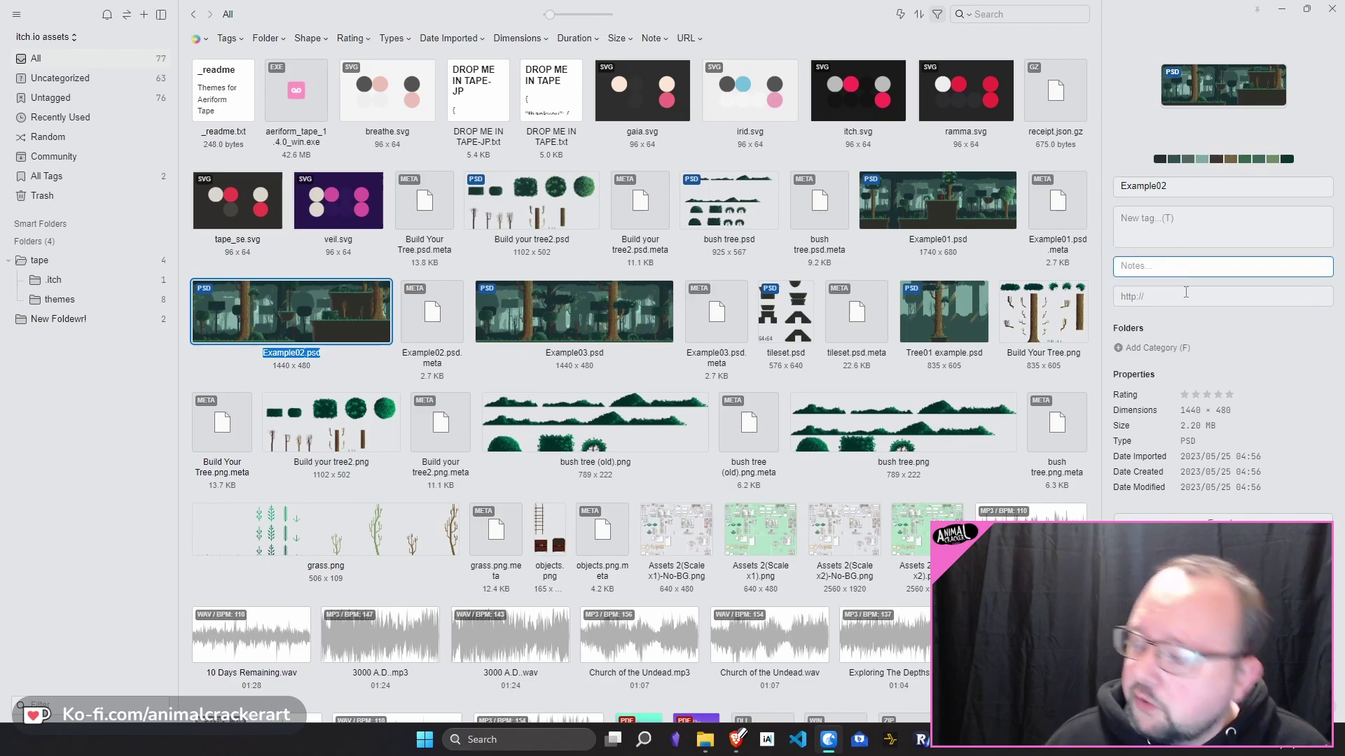
{"action": "left_click", "coordinate": [1225, 297]}
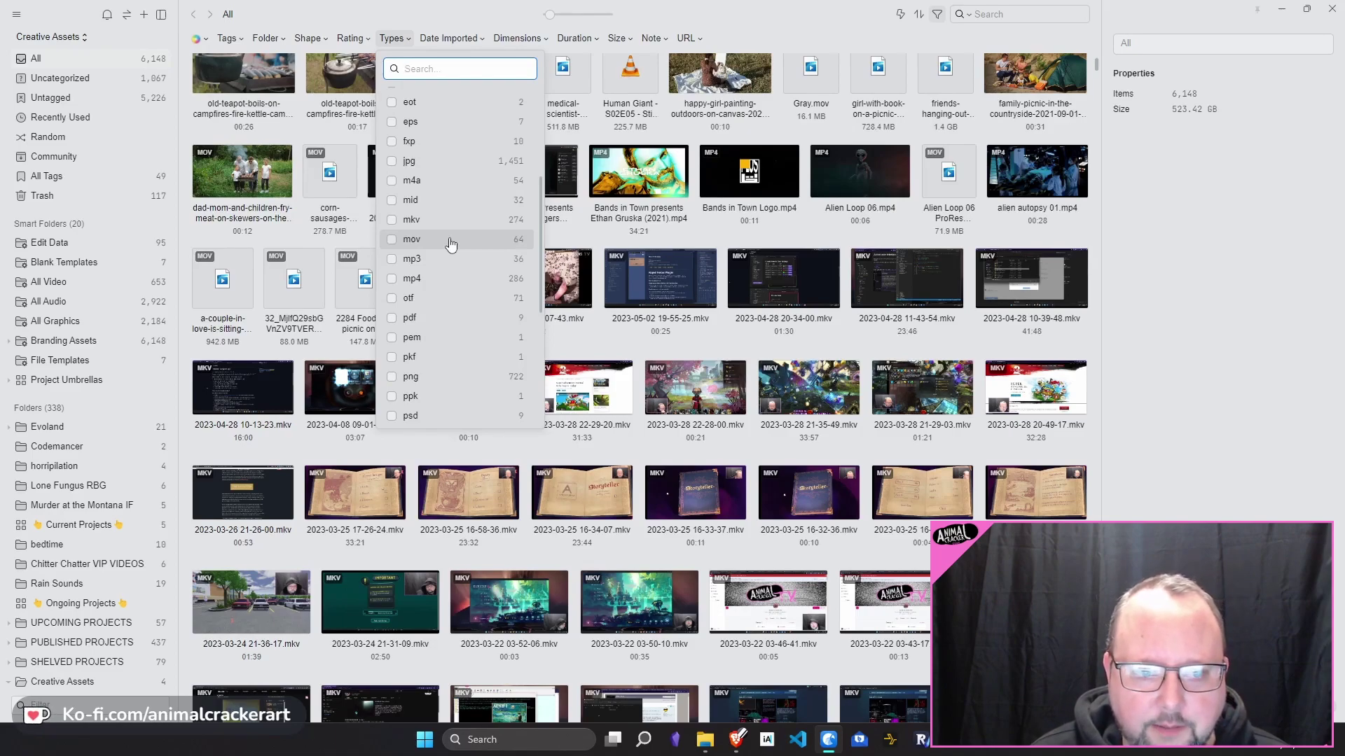
Step: Check ttf in the Types filter to show the library's 67 font files
{"action": "scroll", "coordinate": [450, 244], "scroll_direction": "down", "scroll_amount": 3}
{"action": "left_click", "coordinate": [409, 372]}
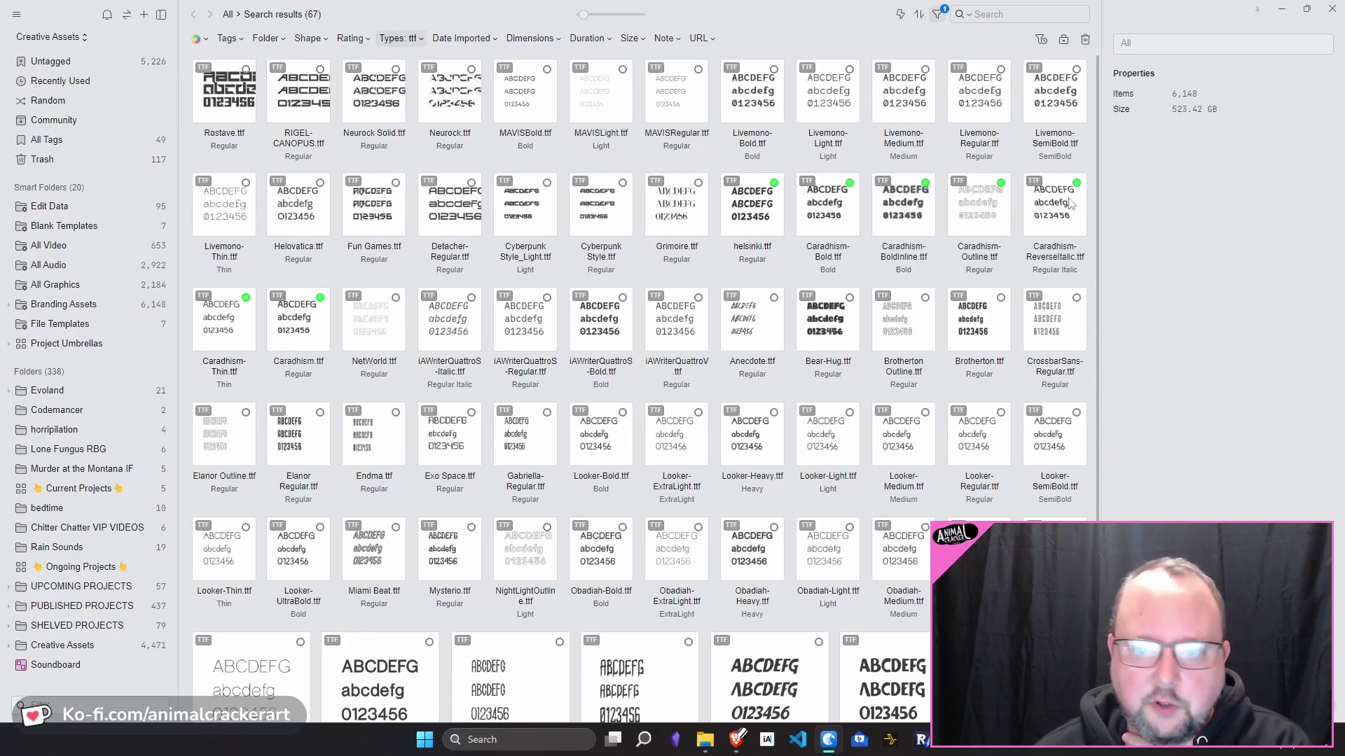
{"action": "scroll", "coordinate": [674, 141], "scroll_direction": "down", "scroll_amount": 2}
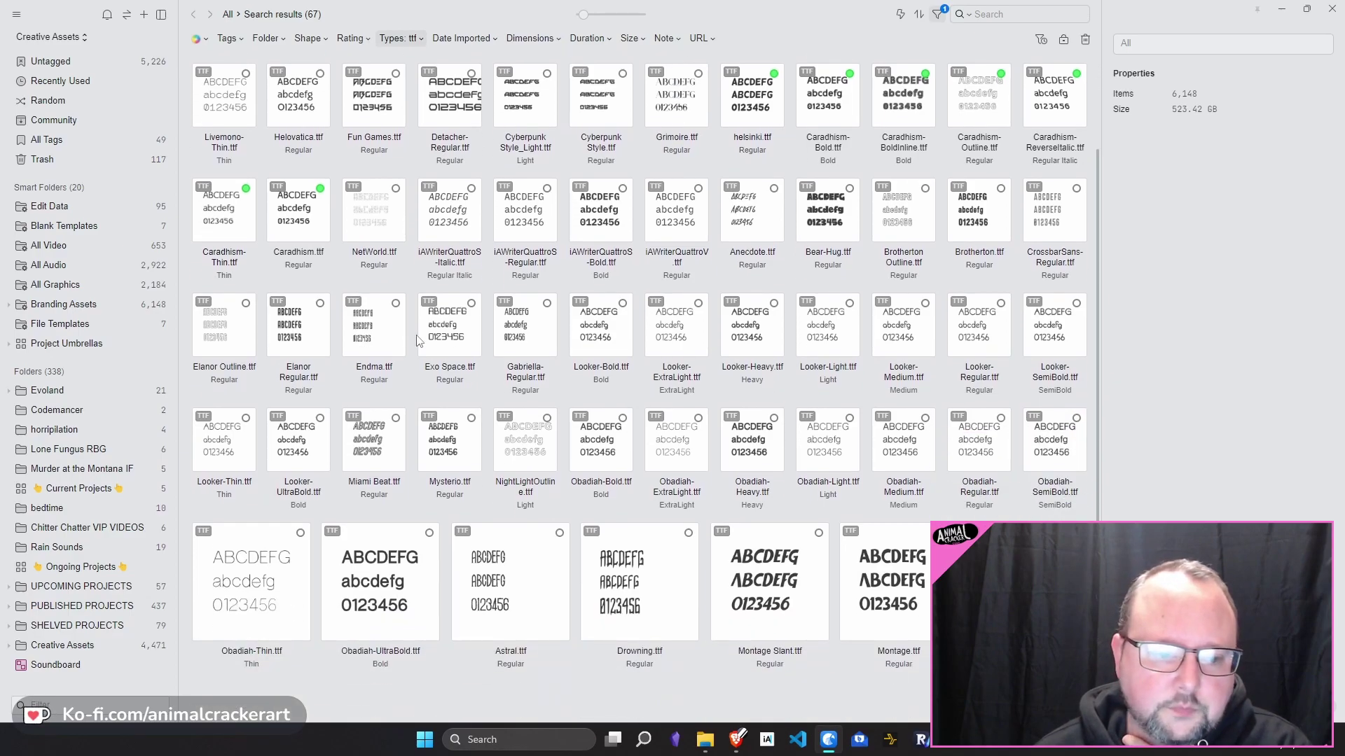
{"action": "left_click_drag", "start_coordinate": [254, 279], "coordinate": [1015, 572]}
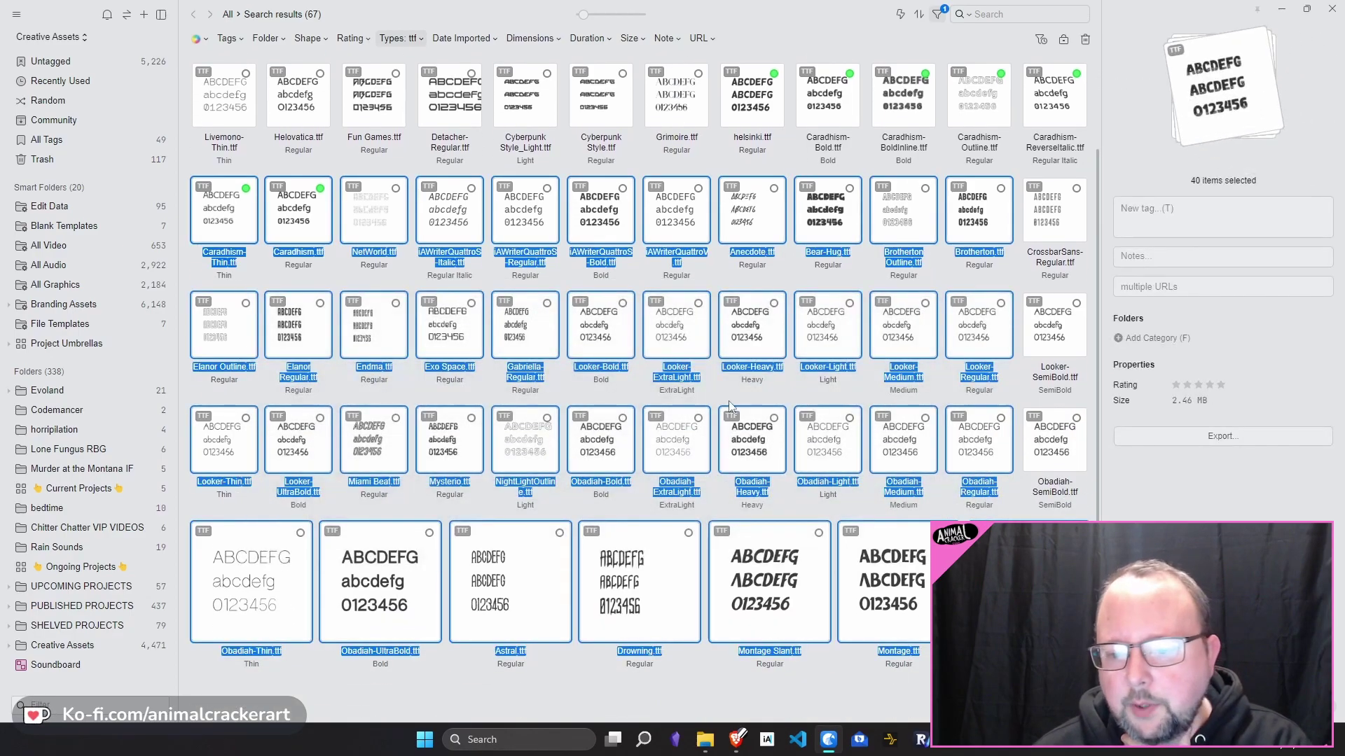
{"action": "right_click", "coordinate": [683, 310]}
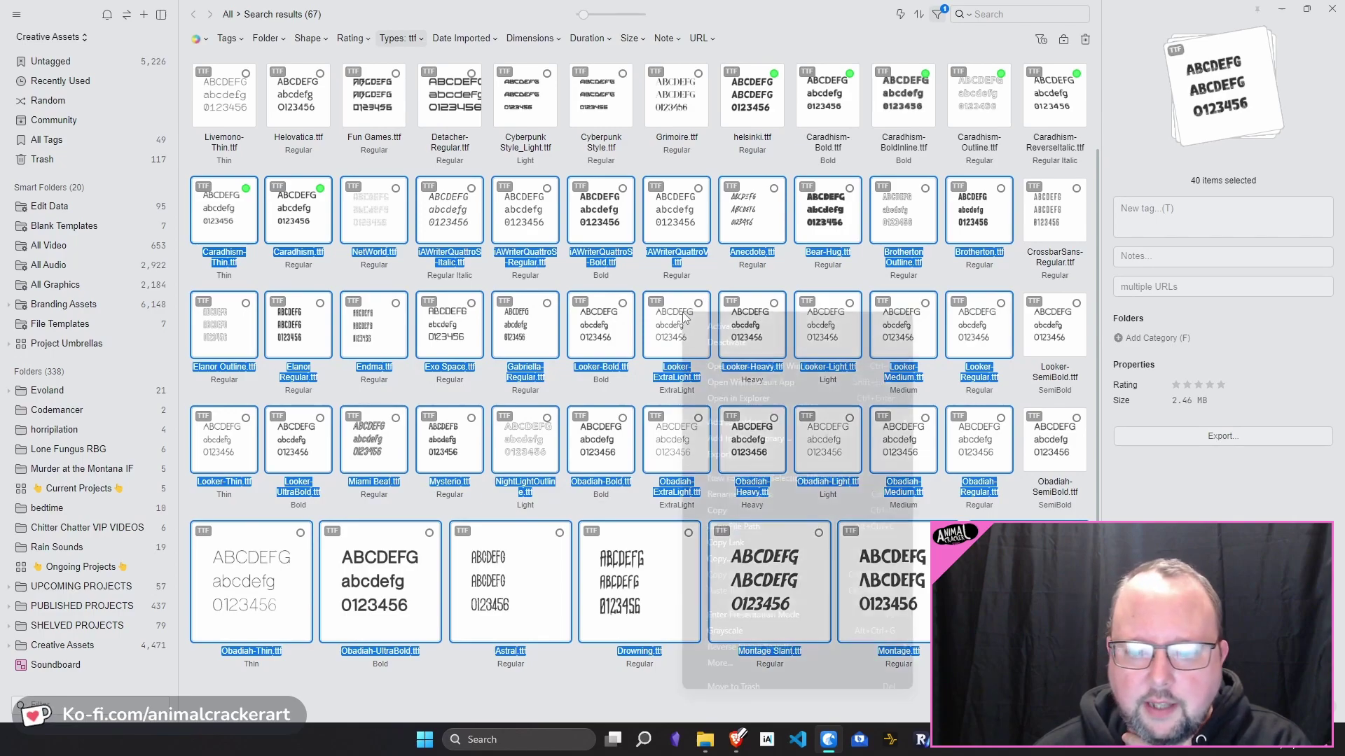
{"action": "left_click", "coordinate": [720, 273]}
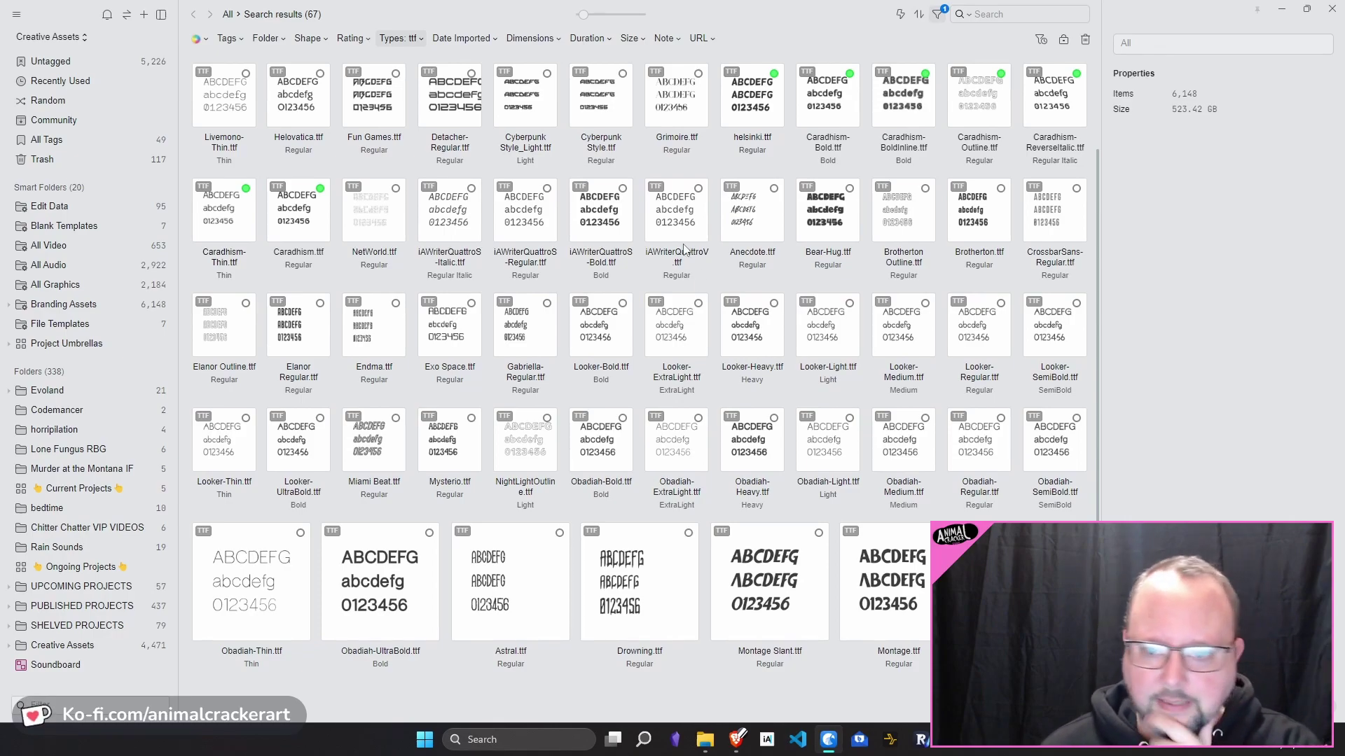
{"action": "scroll", "coordinate": [685, 250], "scroll_direction": "up", "scroll_amount": 2}
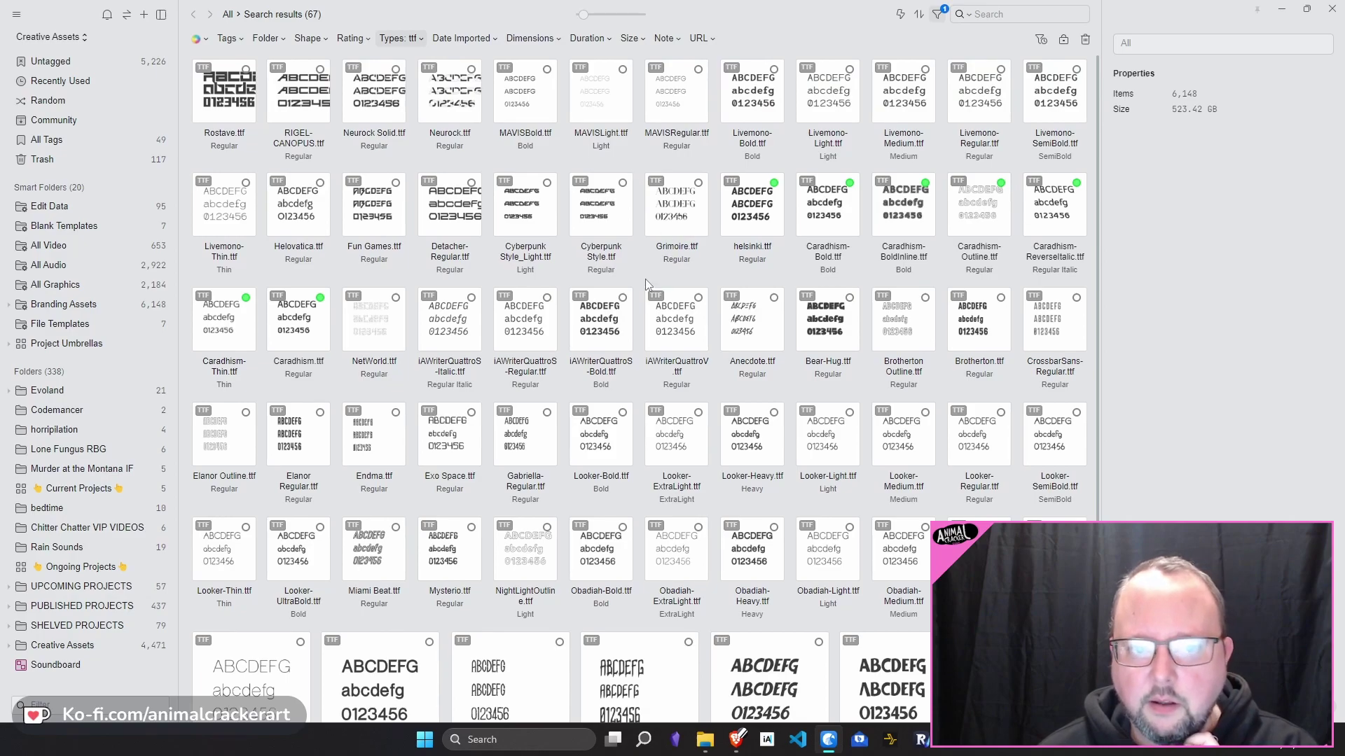
{"action": "scroll", "coordinate": [645, 279], "scroll_direction": "down", "scroll_amount": 2}
{"action": "scroll", "coordinate": [645, 278], "scroll_direction": "up", "scroll_amount": 2}
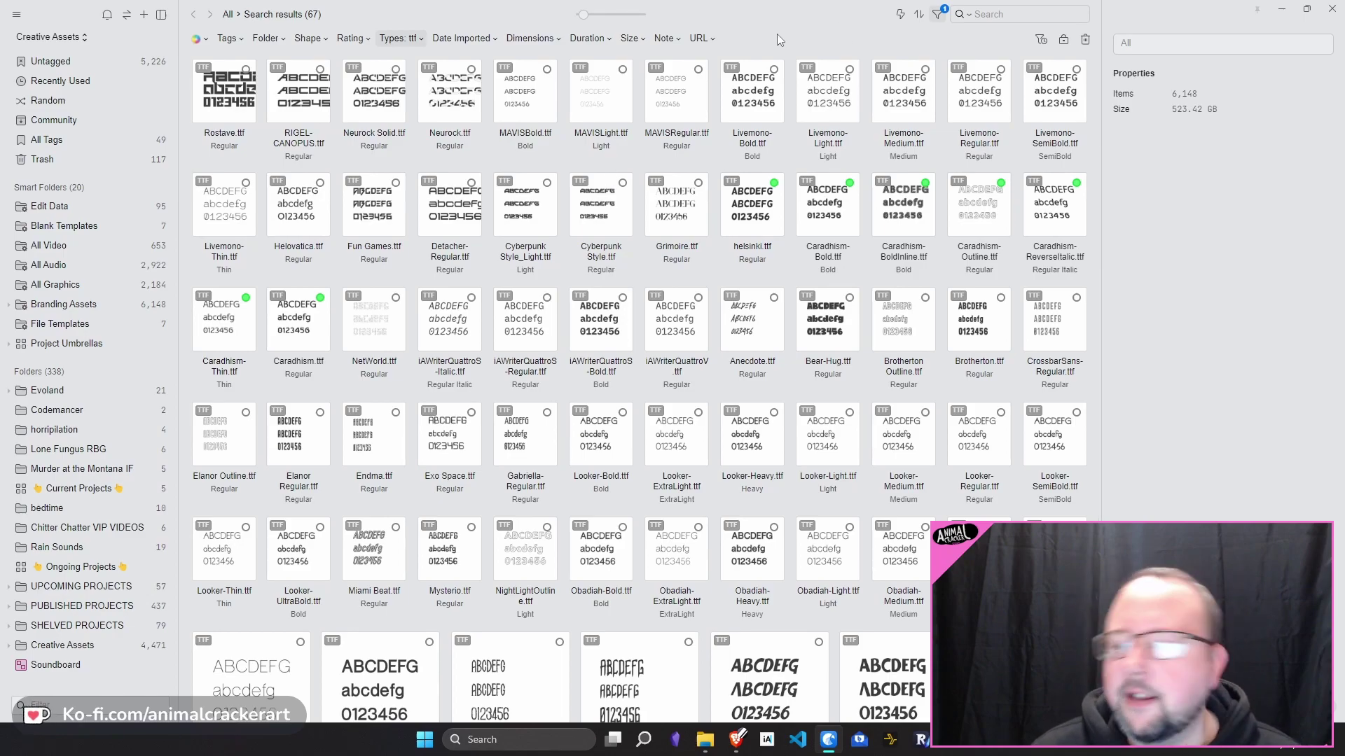
{"action": "scroll", "coordinate": [706, 223], "scroll_direction": "down", "scroll_amount": 1}
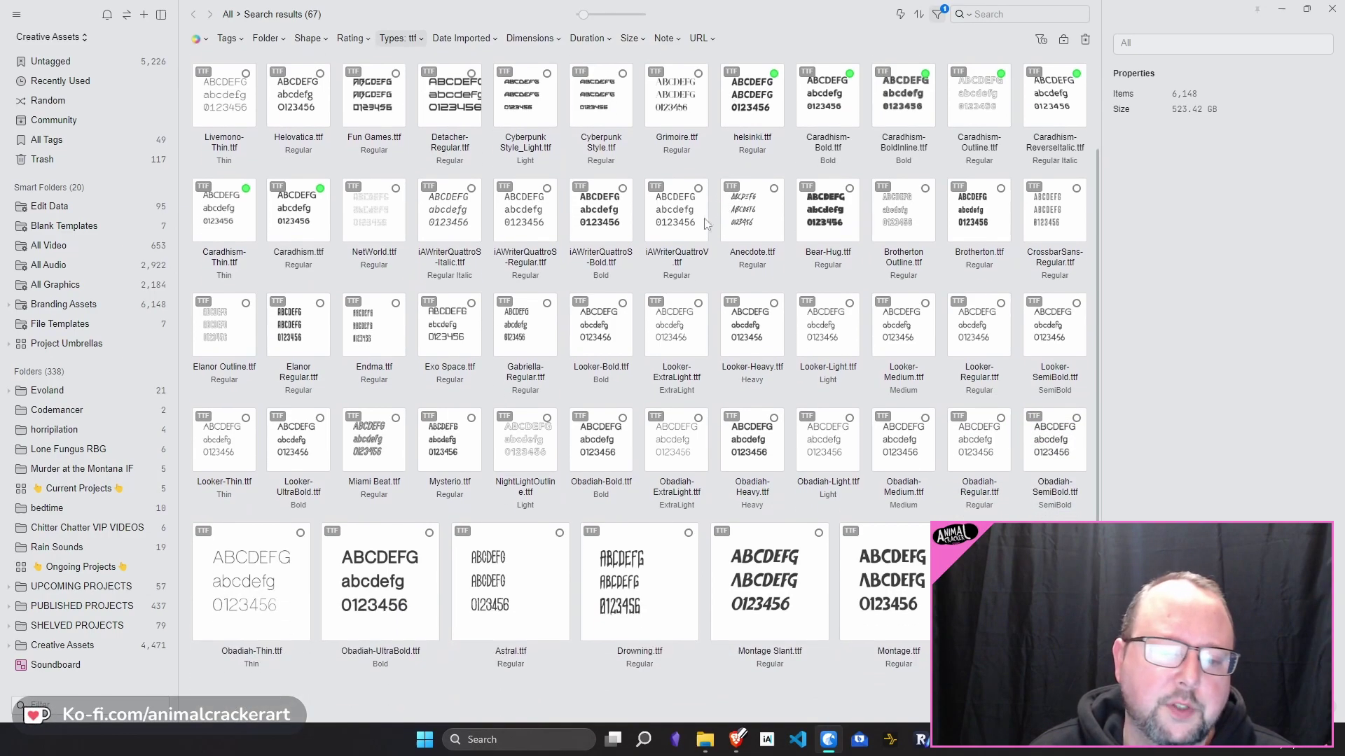
{"action": "left_click", "coordinate": [517, 231]}
{"action": "left_click", "coordinate": [748, 237]}
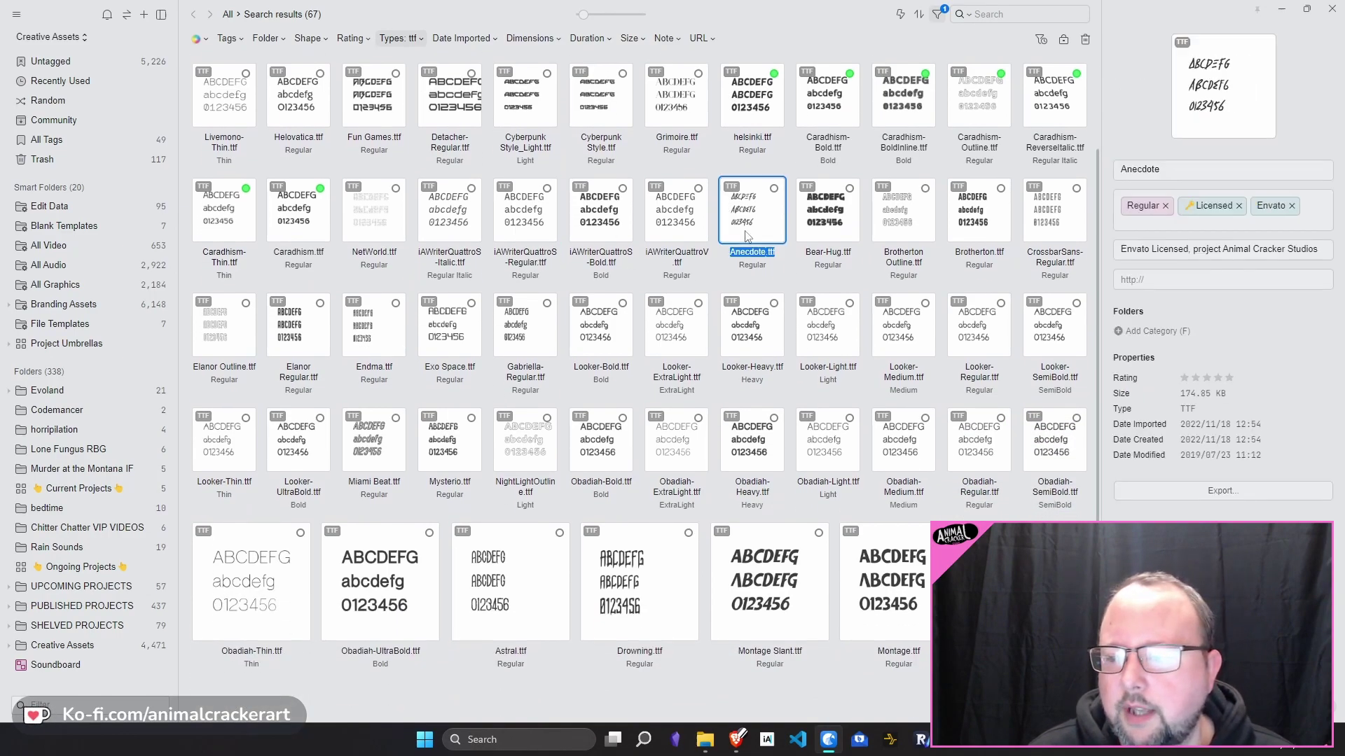
{"action": "left_click", "coordinate": [734, 320]}
{"action": "left_click", "coordinate": [814, 359]}
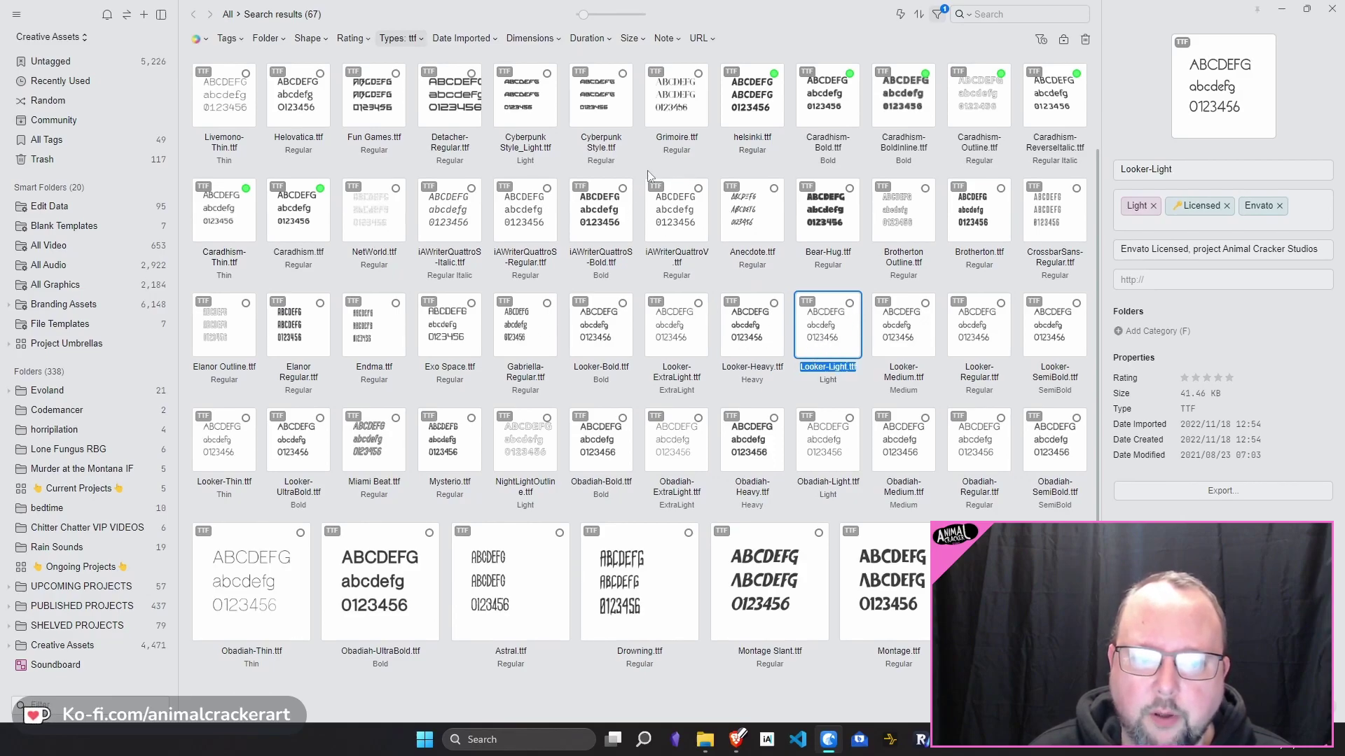
{"action": "left_click", "coordinate": [389, 107]}
{"action": "left_click", "coordinate": [1143, 213]}
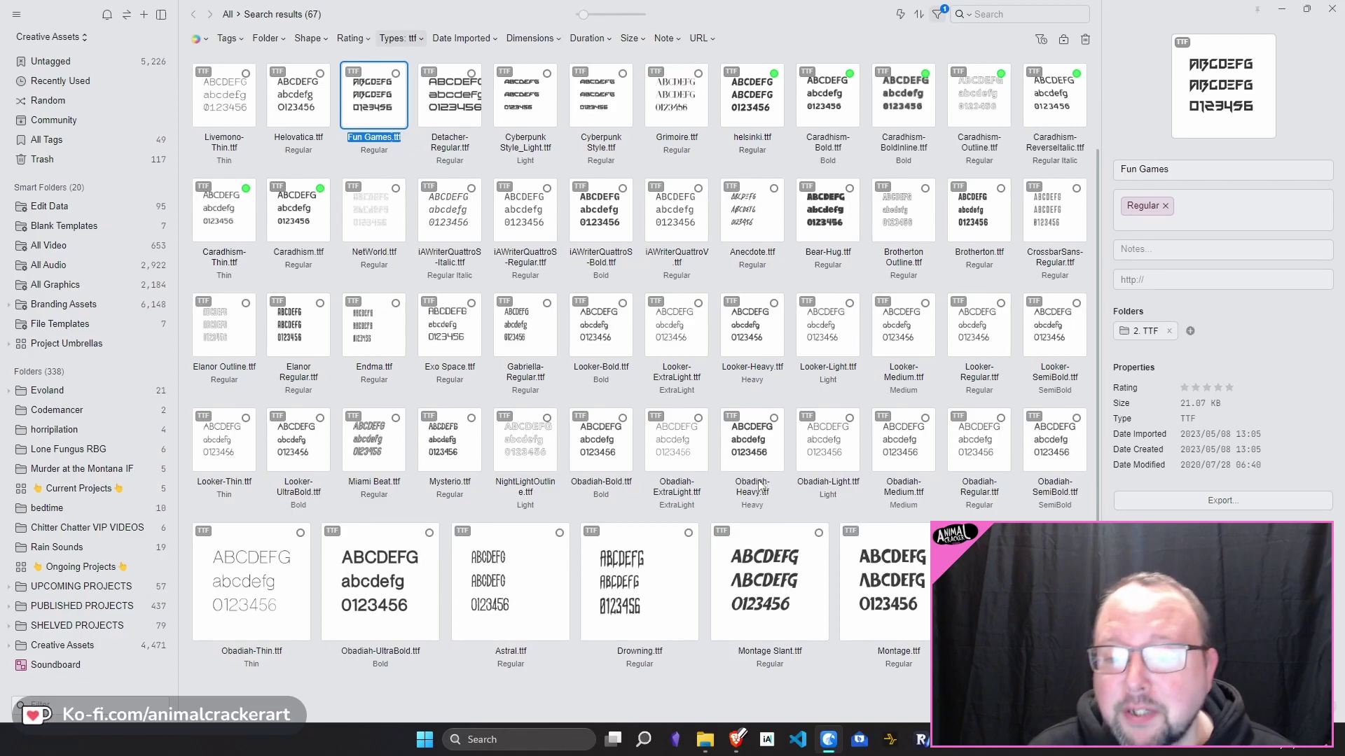
{"action": "left_click", "coordinate": [799, 267]}
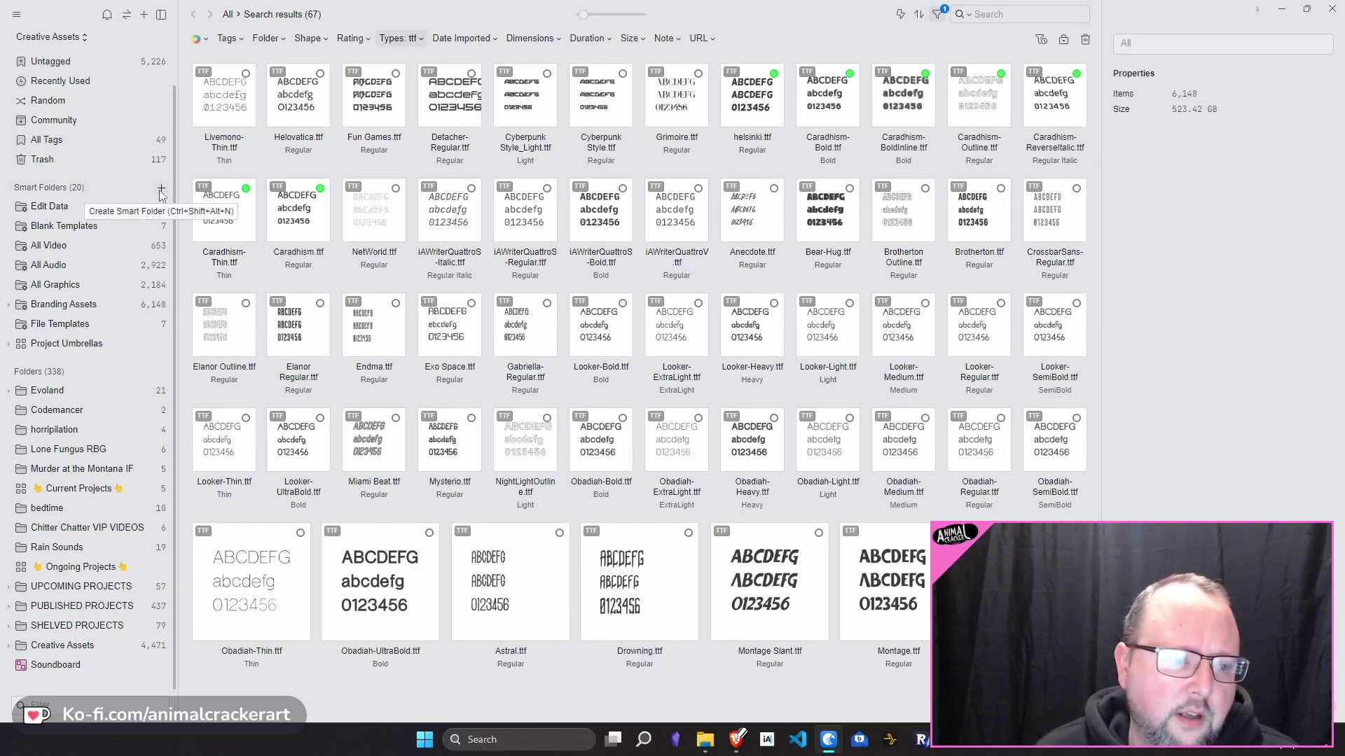
{"action": "left_click", "coordinate": [161, 190]}
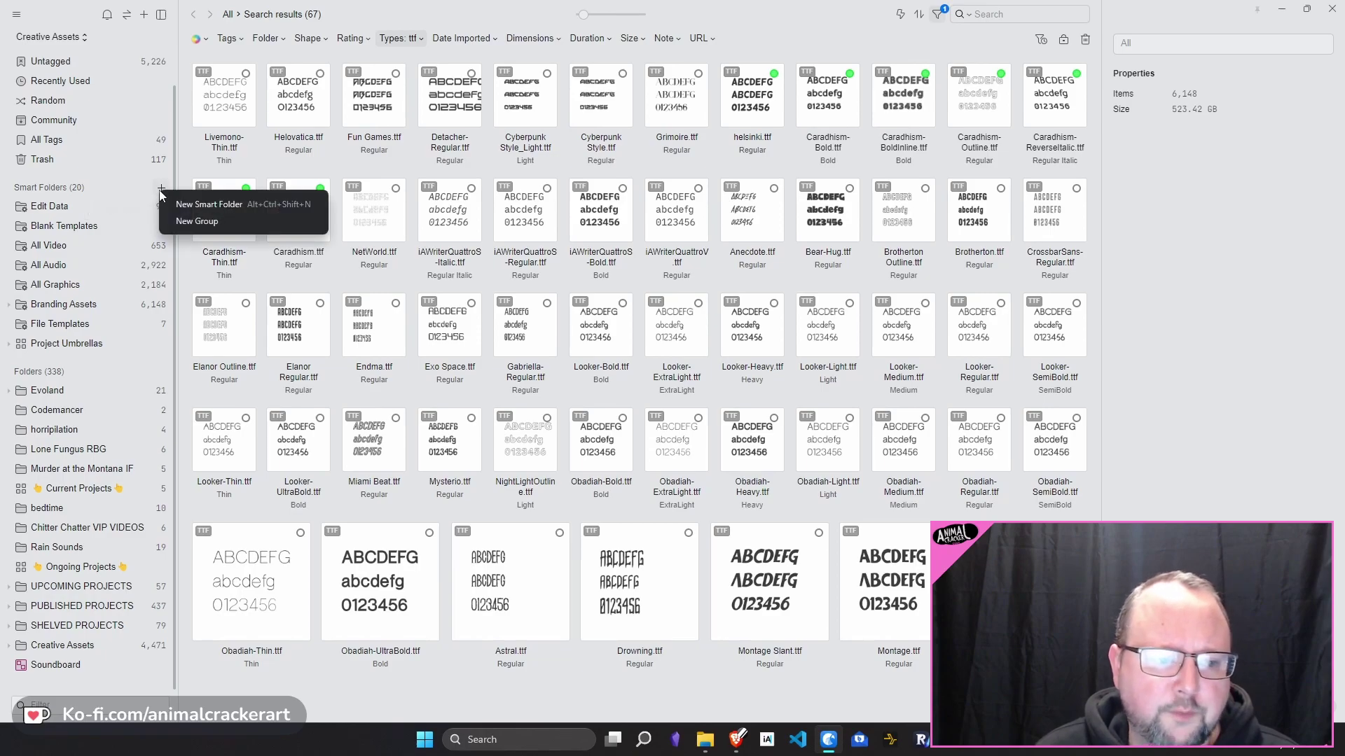
{"action": "left_click", "coordinate": [225, 208]}
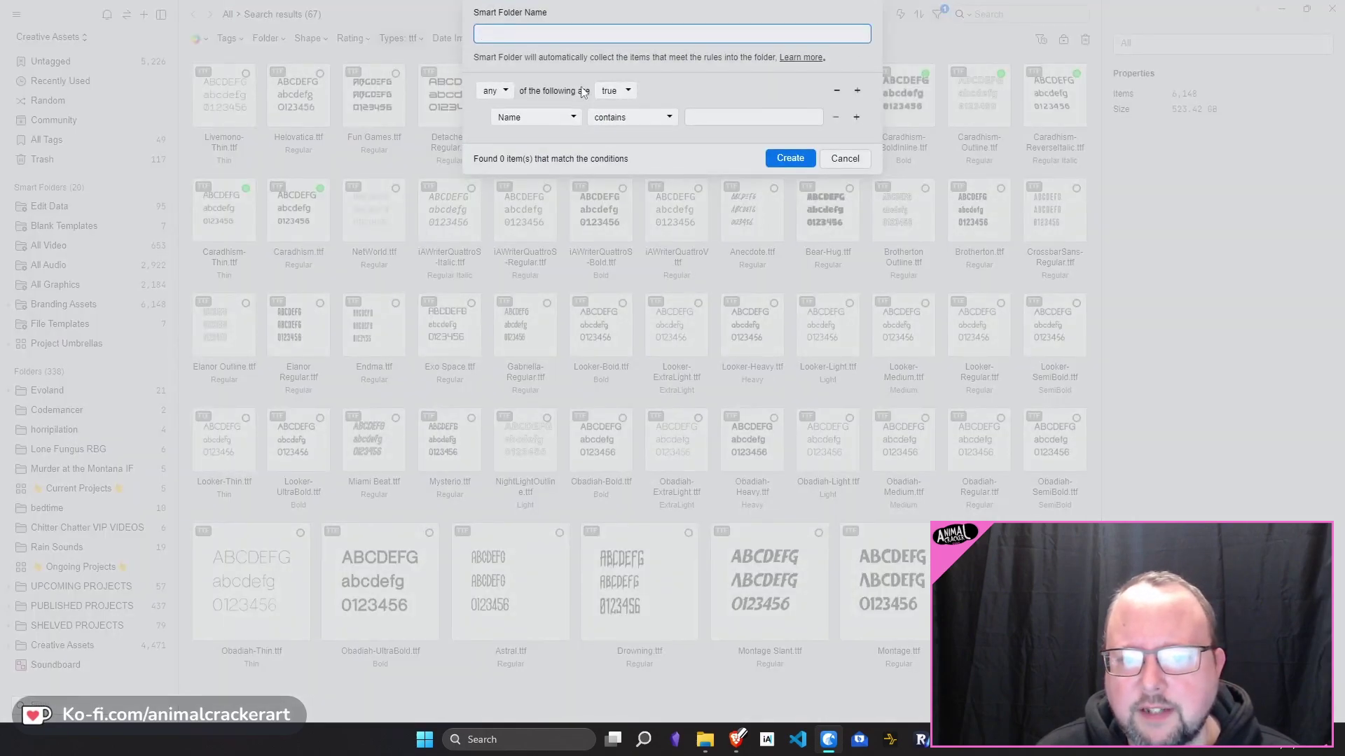
{"action": "left_click", "coordinate": [571, 121]}
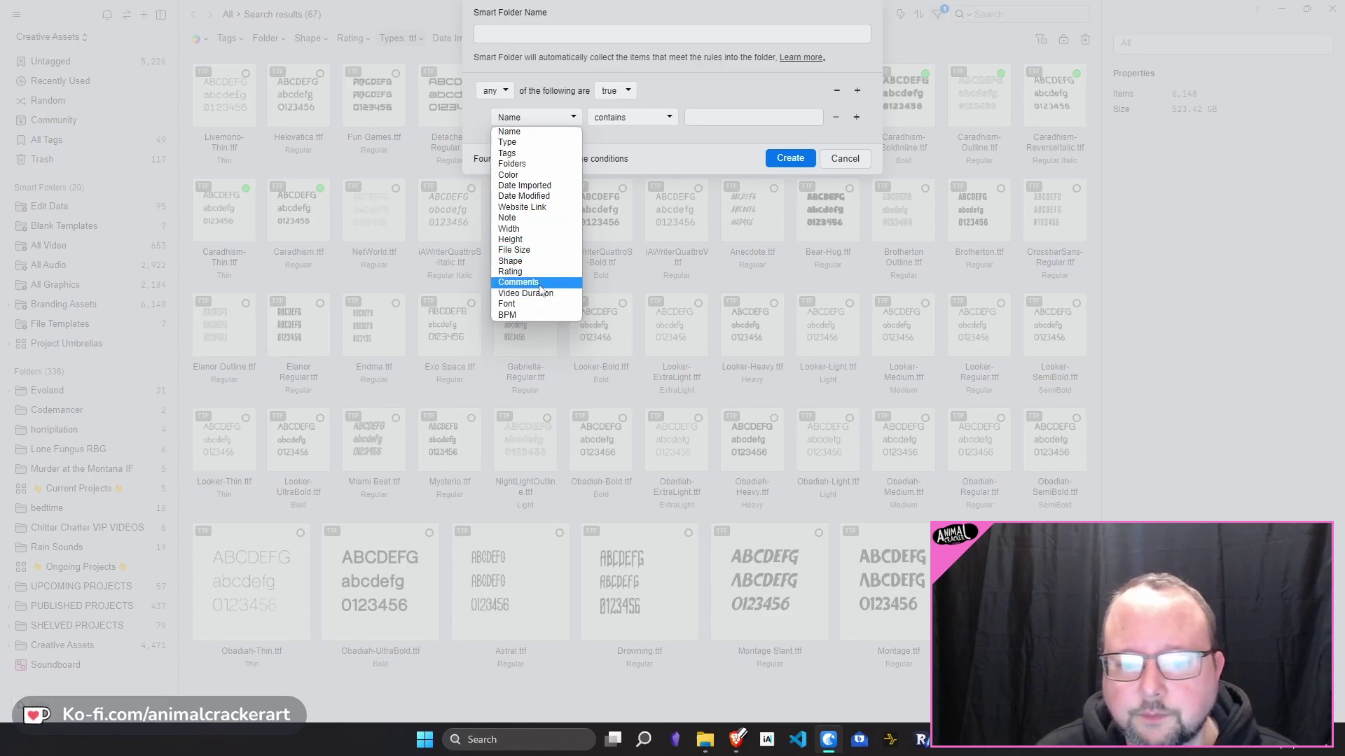
{"action": "left_click", "coordinate": [618, 140]}
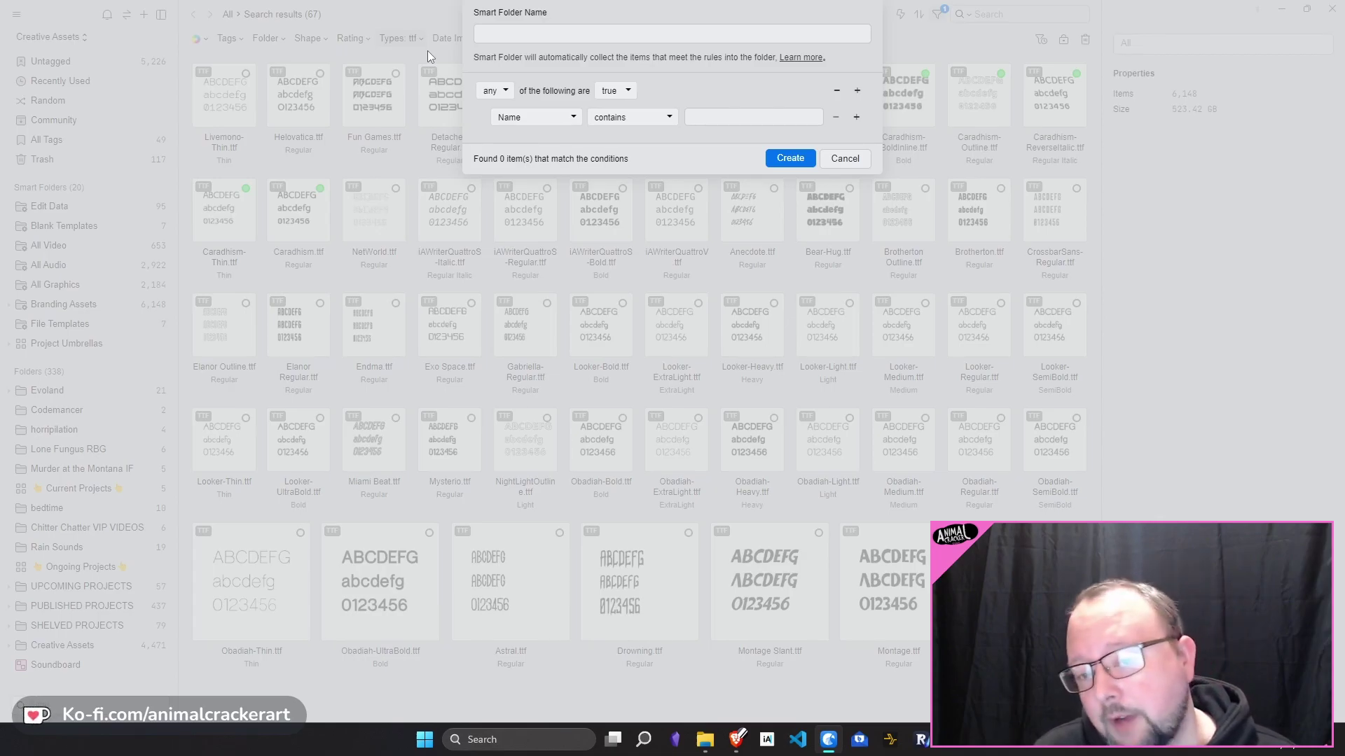
{"action": "left_click", "coordinate": [575, 118]}
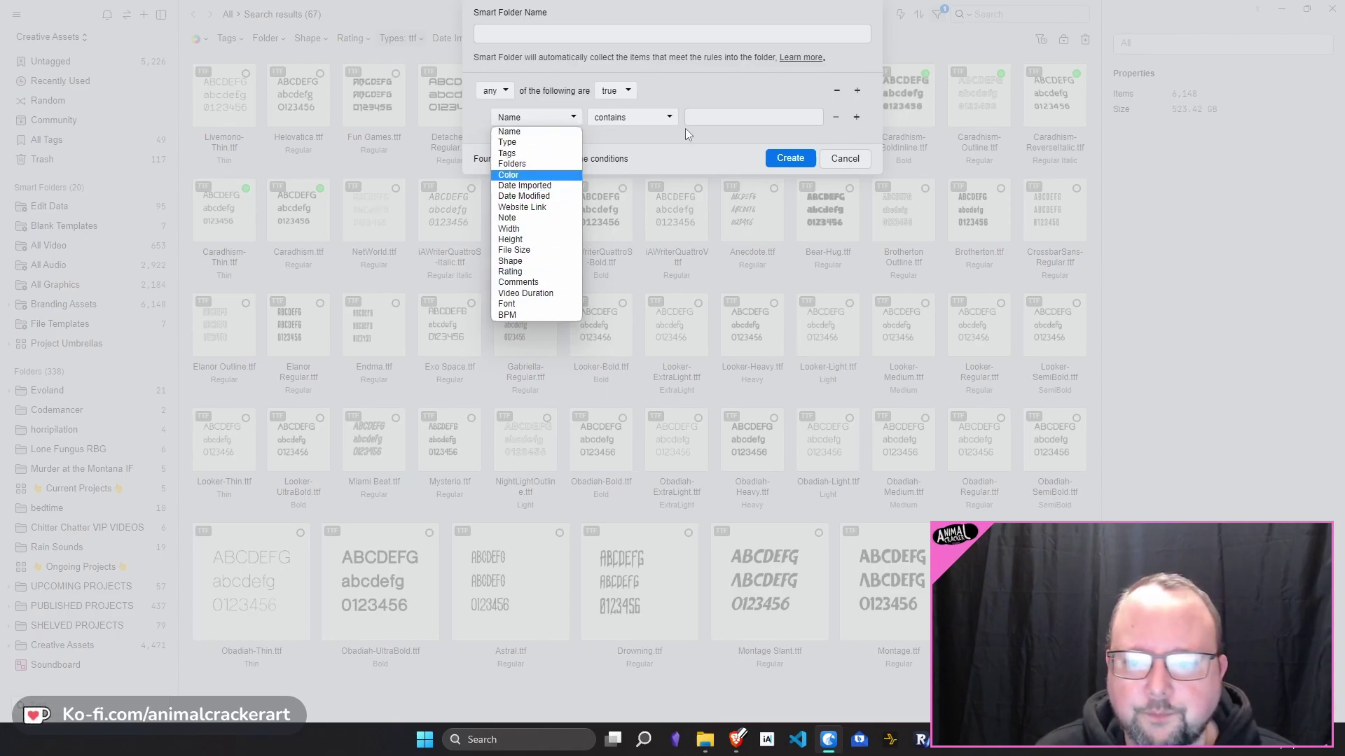
{"action": "left_click", "coordinate": [761, 148]}
{"action": "left_click", "coordinate": [842, 159]}
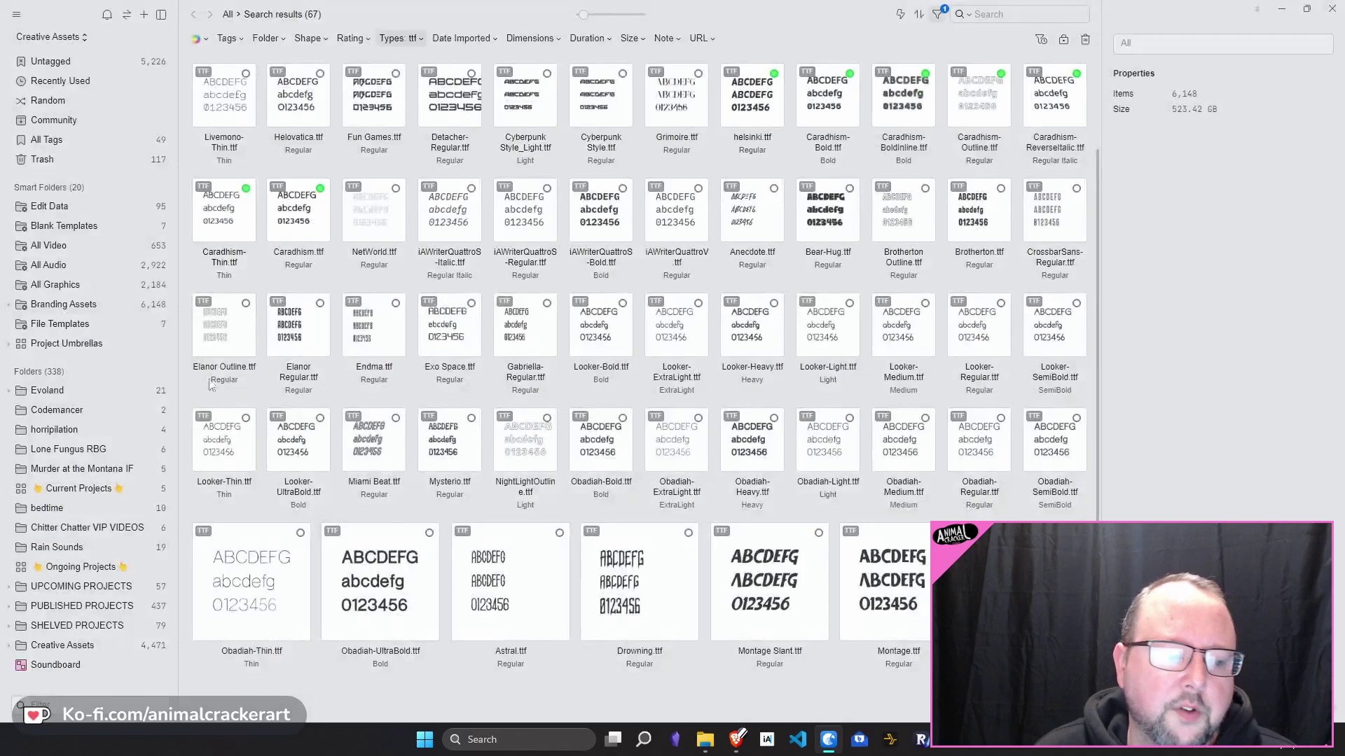
{"action": "right_click", "coordinate": [58, 391]}
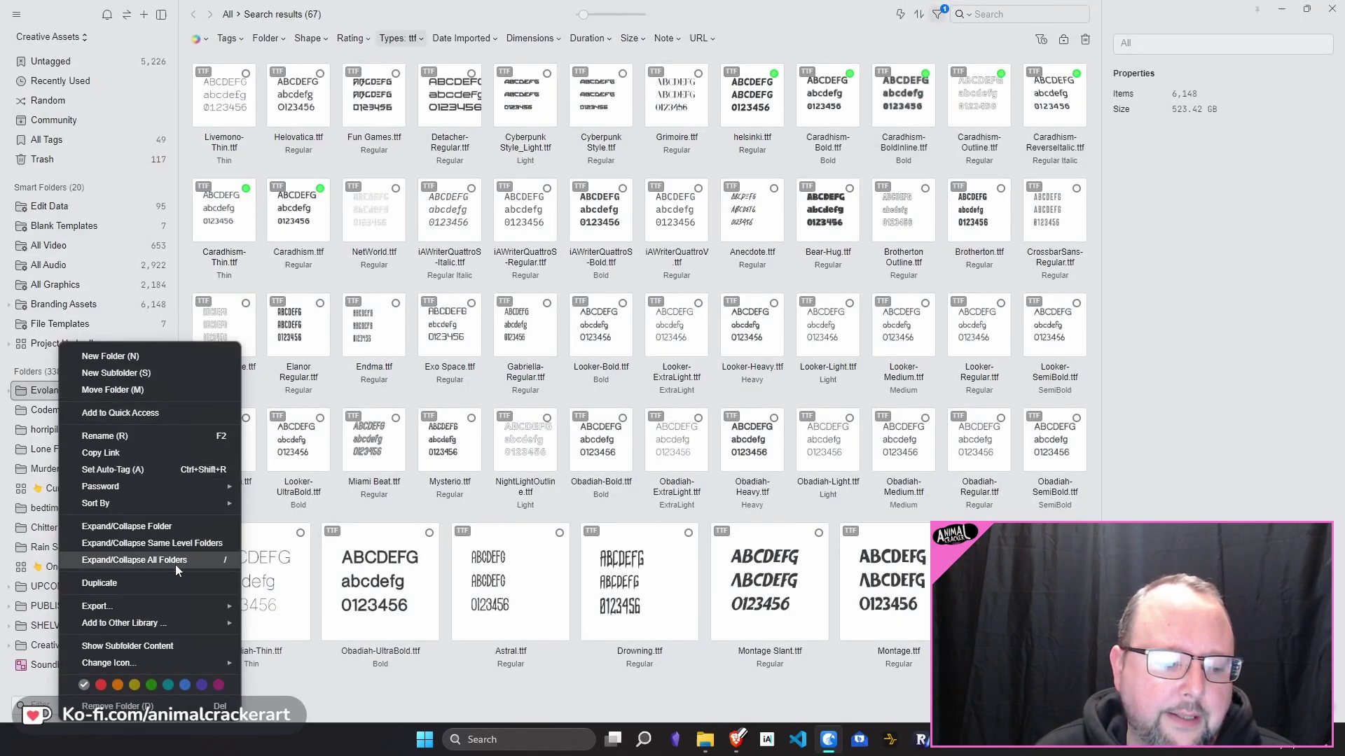
{"action": "left_click", "coordinate": [109, 662]}
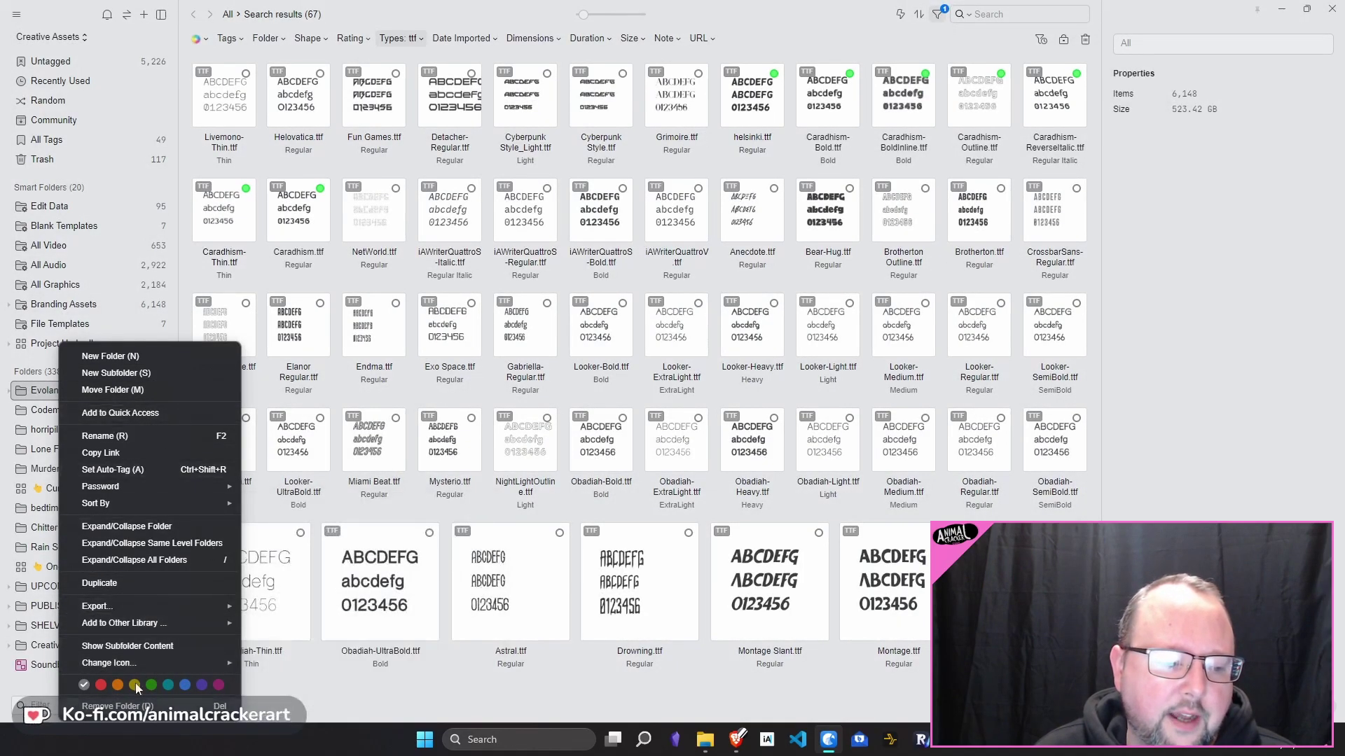
{"action": "mouse_move", "coordinate": [164, 501]}
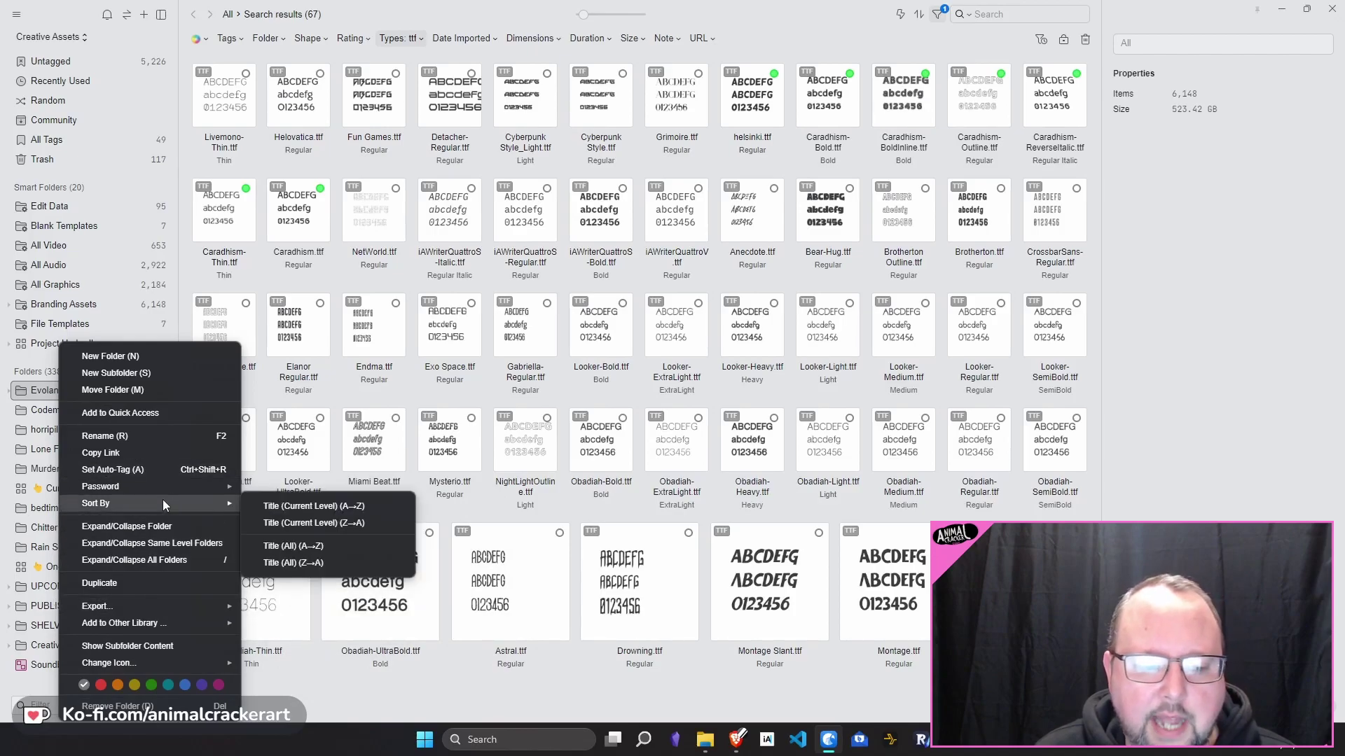
{"action": "left_click", "coordinate": [192, 259]}
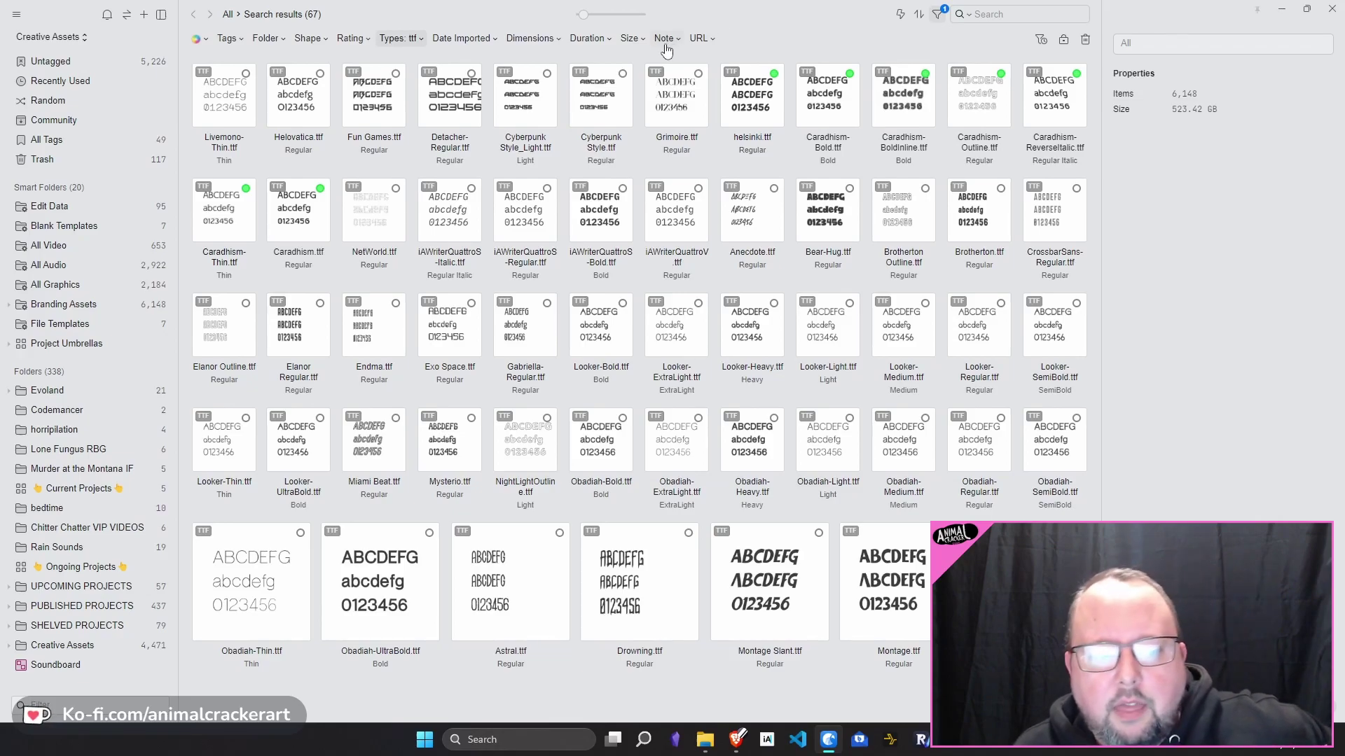
Step: Choose the itch.io assets library from the library list at top left
{"action": "left_click", "coordinate": [82, 35]}
{"action": "left_click", "coordinate": [175, 143]}
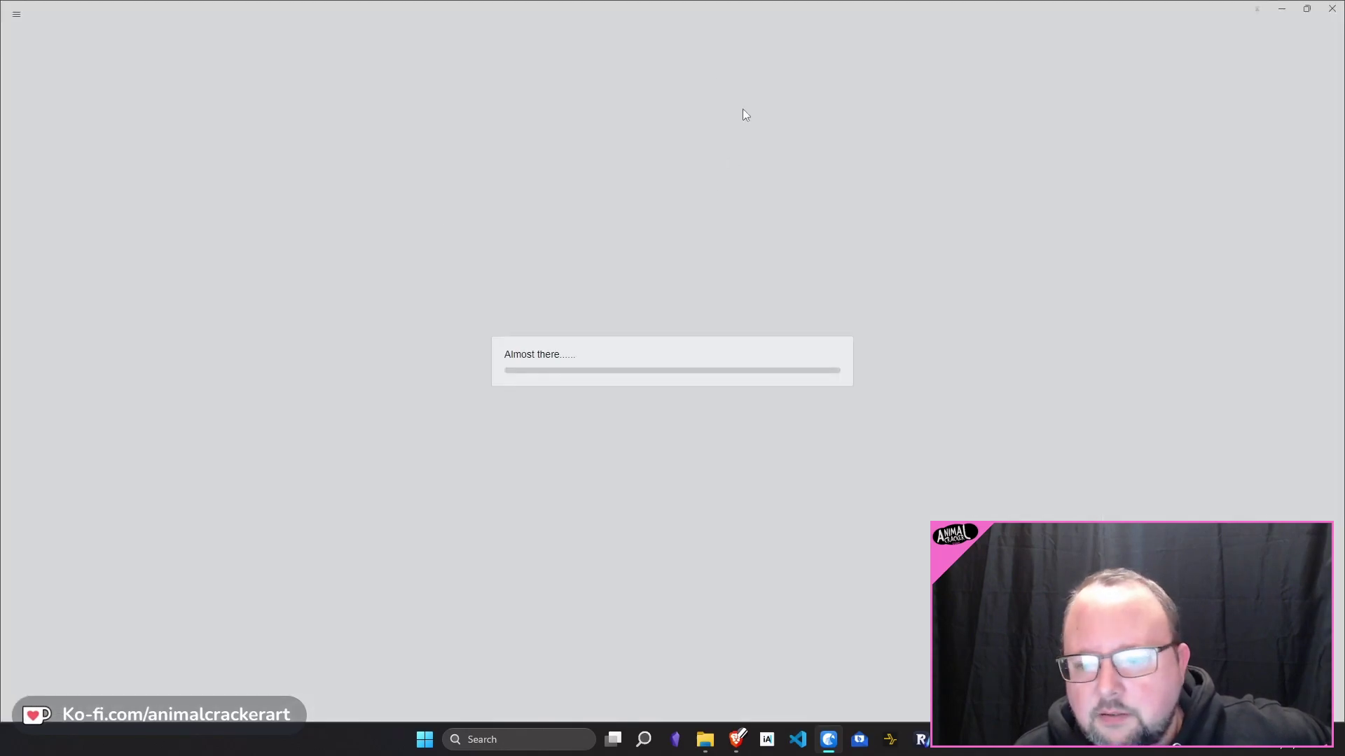